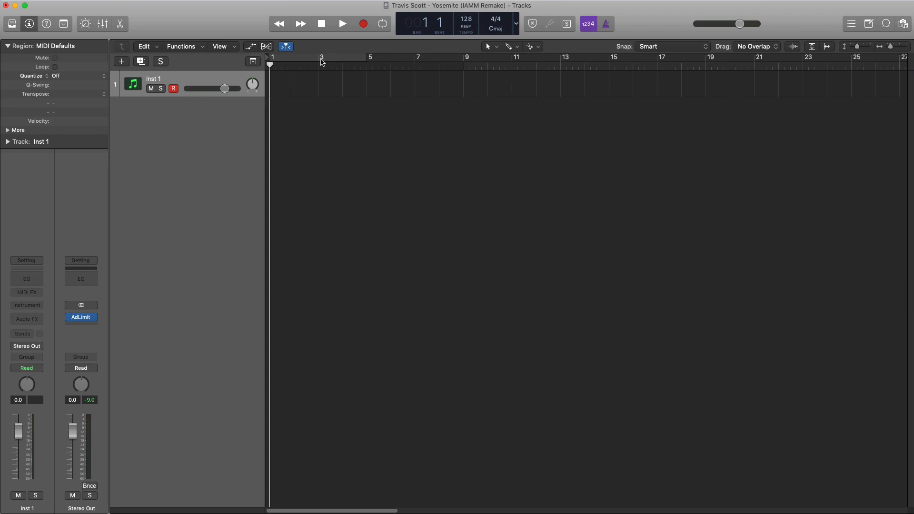
# Step: Create a region spanning bars 1 to 4 on the instrument track and load the Chinese Di Zi Flute from the Legacy Logic World sounds
pyautogui.moveTo(289, 92); pyautogui.dragTo(366, 92)
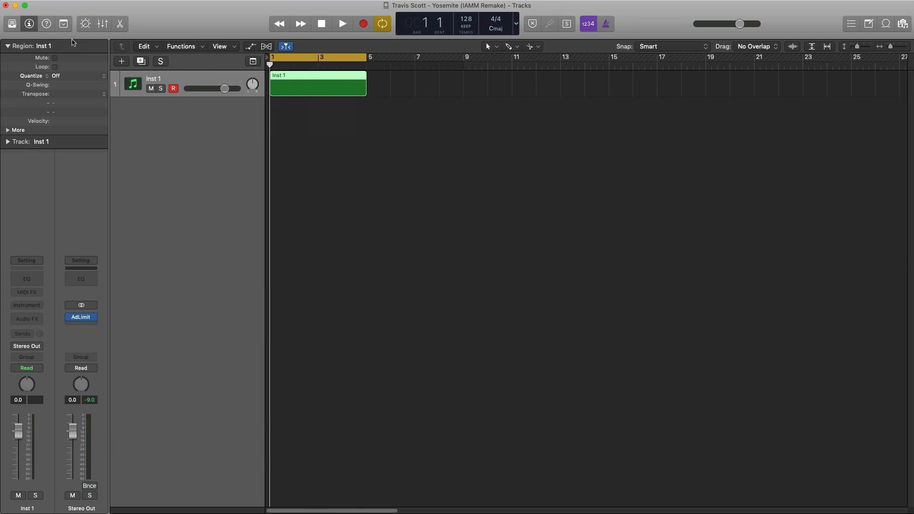
pyautogui.click(12, 24)
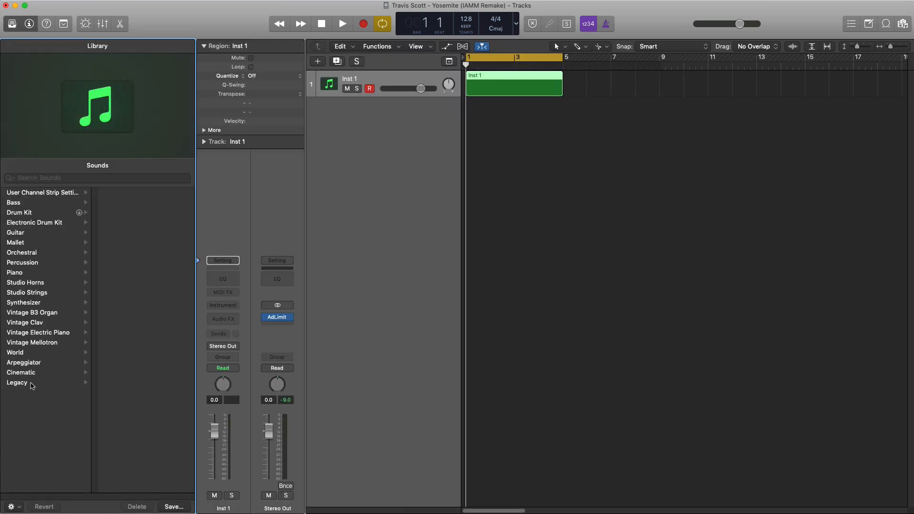
pyautogui.click(32, 386)
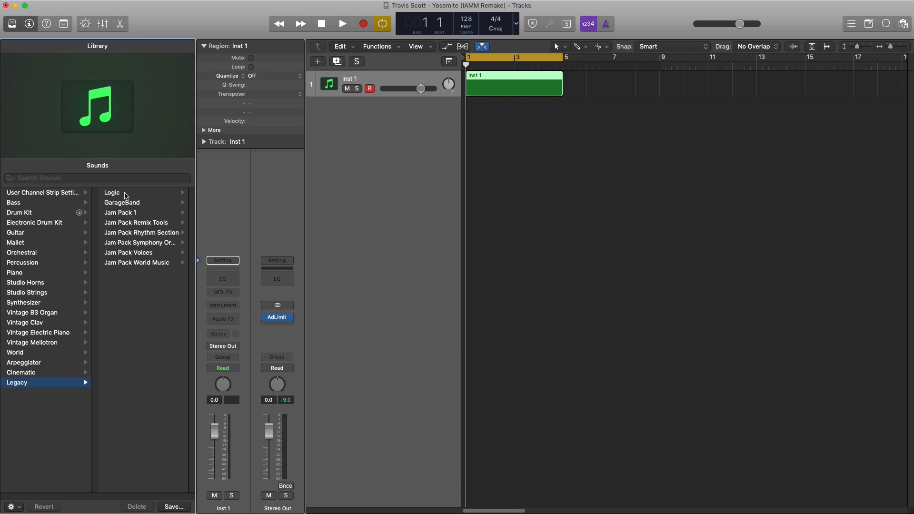
pyautogui.click(126, 193)
pyautogui.click(119, 293)
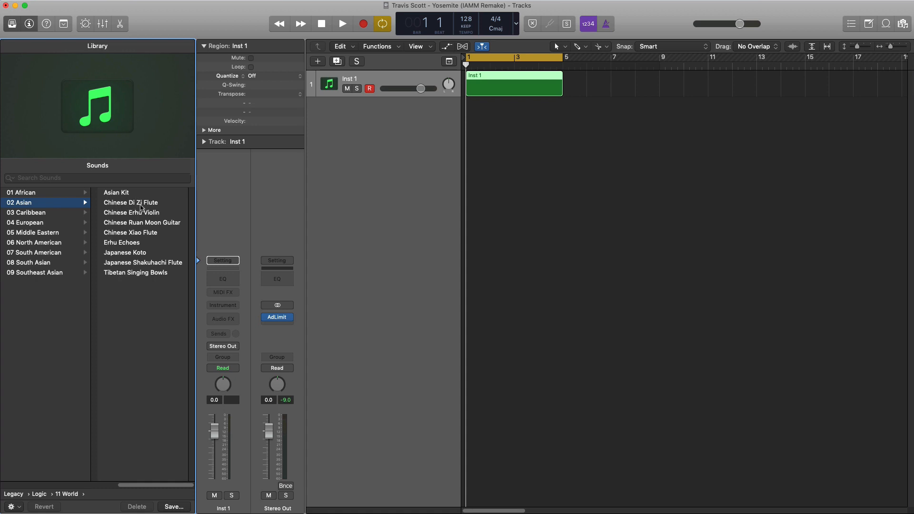
pyautogui.click(138, 205)
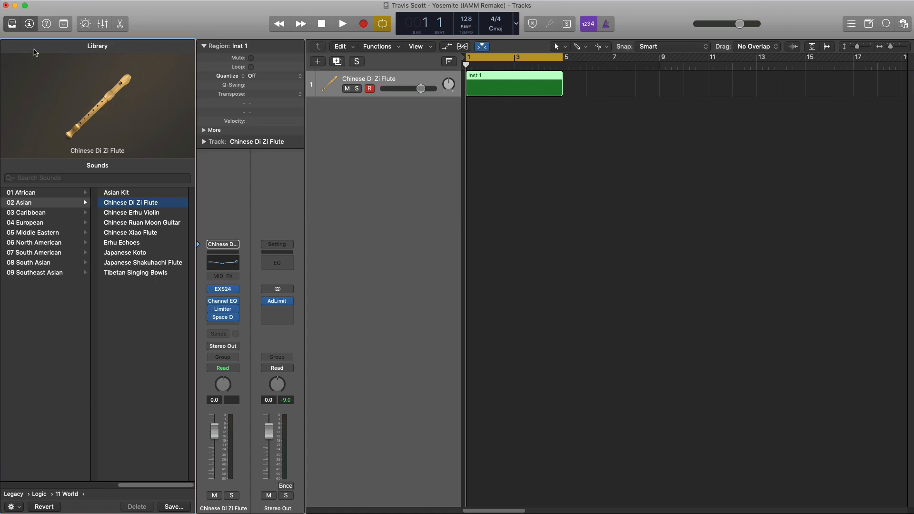
pyautogui.click(12, 28)
# Step: In the region's Piano Roll, draw a three-beat E3 note at bar 1 and a one-bar B2 note directly after it
pyautogui.press('e')
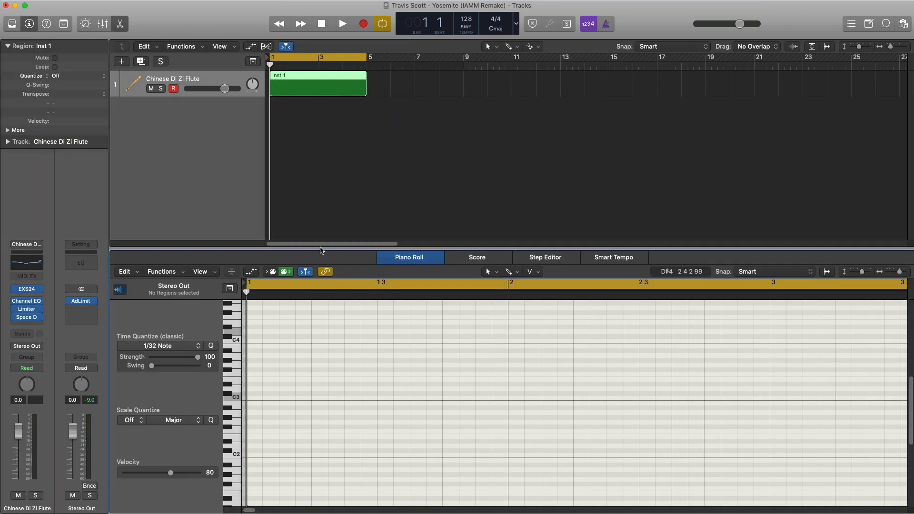
pyautogui.click(253, 381)
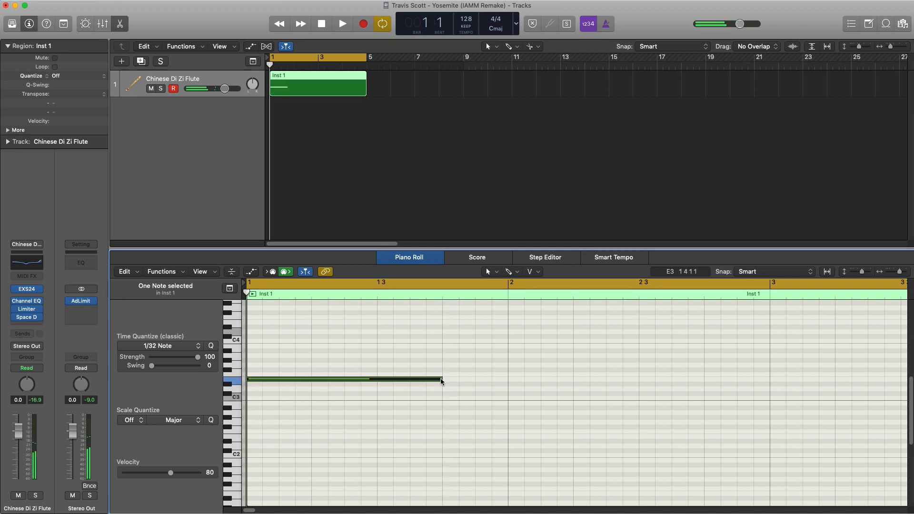
pyautogui.click(445, 403)
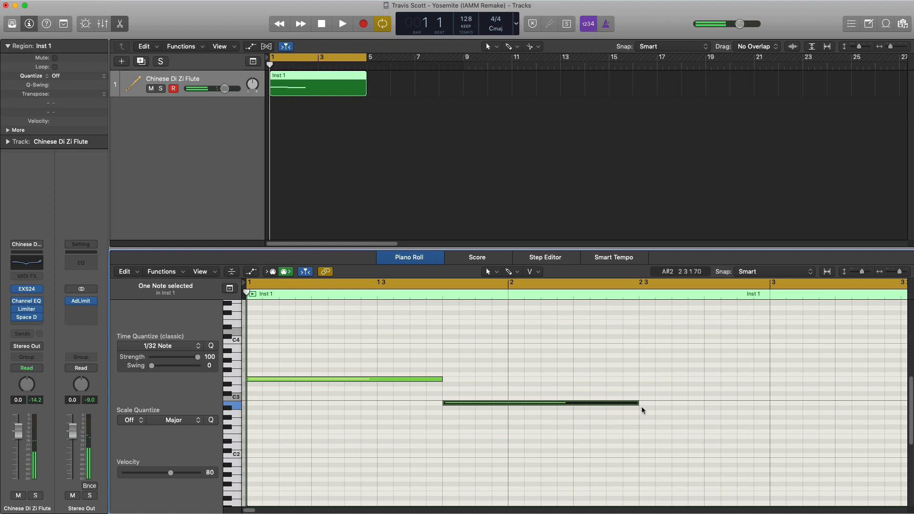
pyautogui.moveTo(636, 404); pyautogui.dragTo(700, 405)
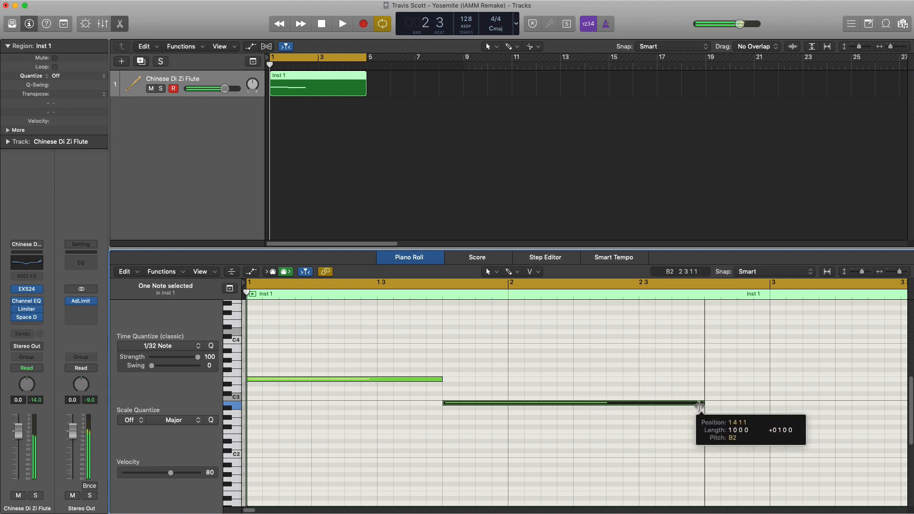
# Step: Add a one-beat D3 note on beat 4 of bar 2 and copy the B2 note to A2 at bar 3
pyautogui.press('space')
pyautogui.keyDown('ctrl'); pyautogui.keyDown('alt'); pyautogui.click(595, 399); pyautogui.keyUp('alt'); pyautogui.keyUp('ctrl')
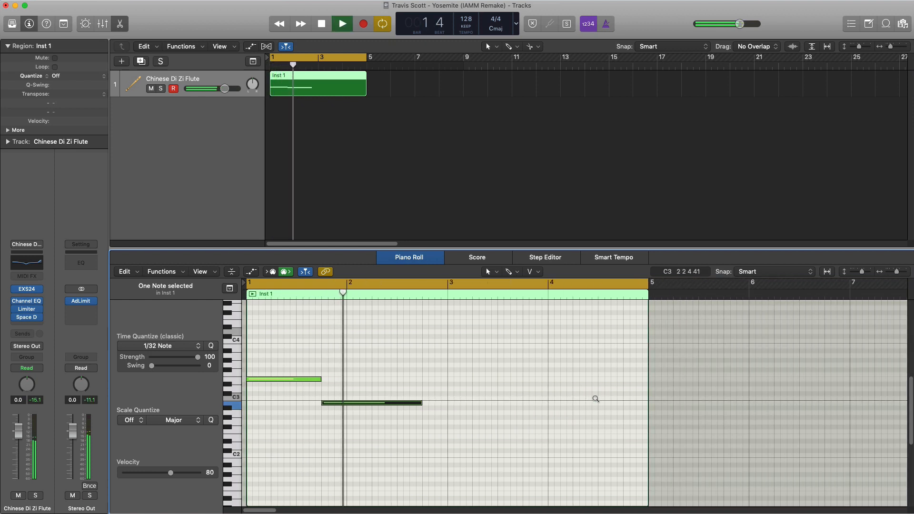
pyautogui.keyDown('ctrl'); pyautogui.keyDown('alt'); pyautogui.click(523, 408); pyautogui.keyUp('alt'); pyautogui.keyUp('ctrl')
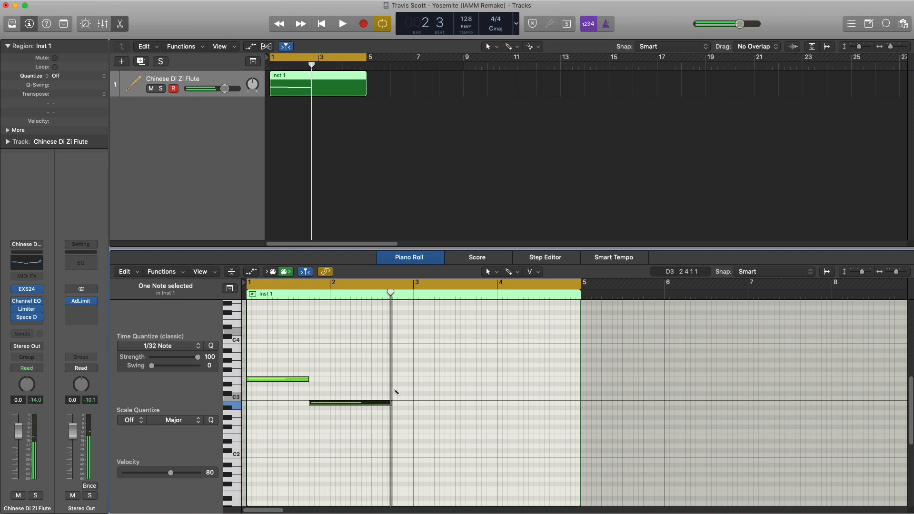
pyautogui.moveTo(474, 389); pyautogui.dragTo(411, 389)
pyautogui.press('space')
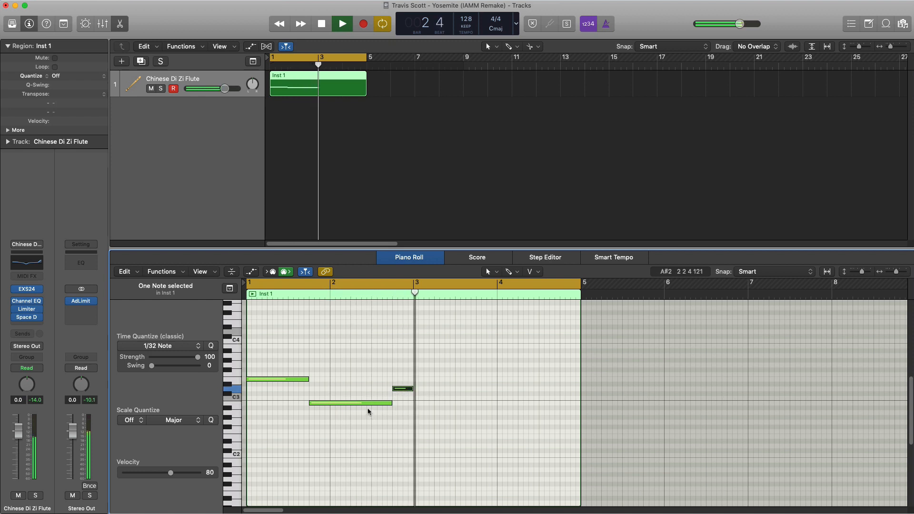
pyautogui.moveTo(371, 405); pyautogui.dragTo(475, 415)
pyautogui.press('space')
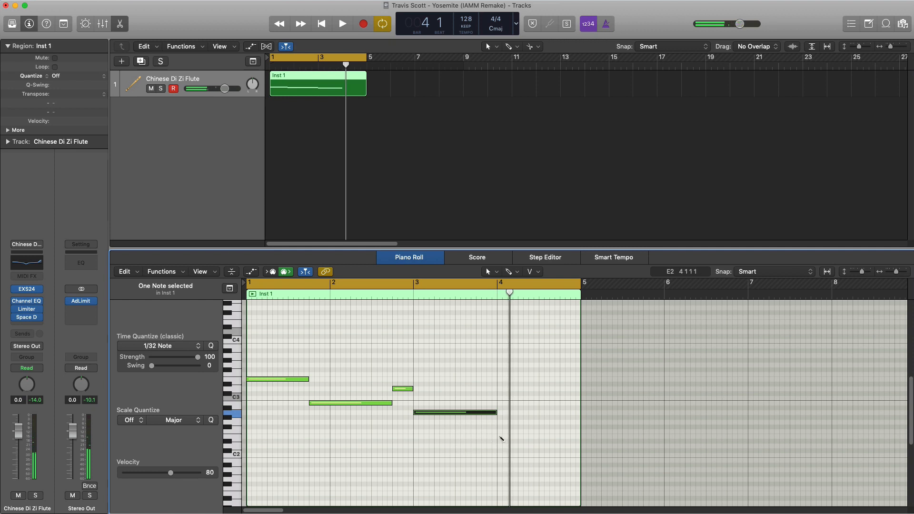
# Step: Add a three-beat E2 note at bar 4, copy the D3 note to the bar's last beat, and play the melody
pyautogui.click(499, 436)
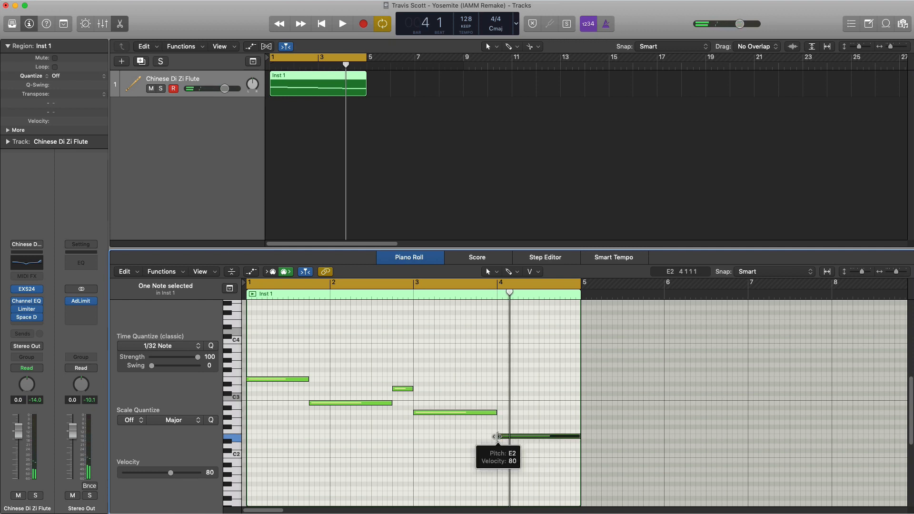
pyautogui.moveTo(579, 437); pyautogui.dragTo(559, 438)
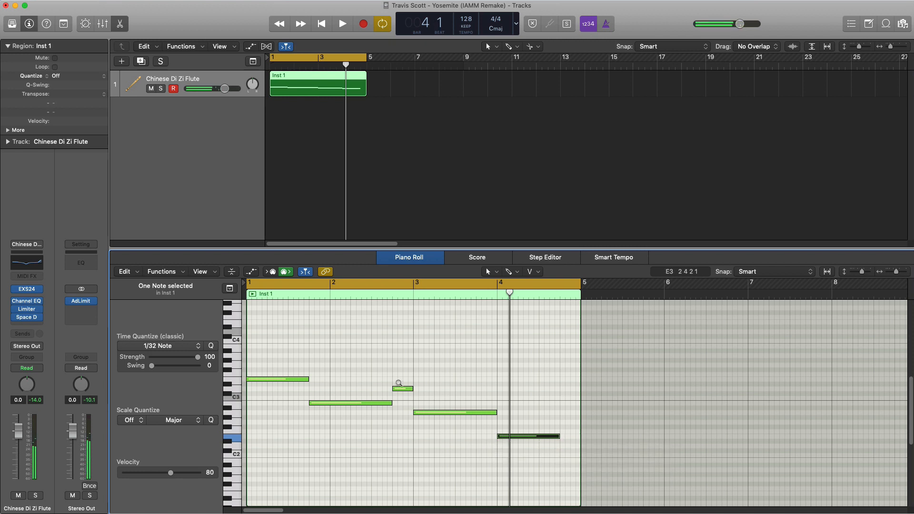
pyautogui.moveTo(399, 390); pyautogui.dragTo(566, 392)
pyautogui.press('space')
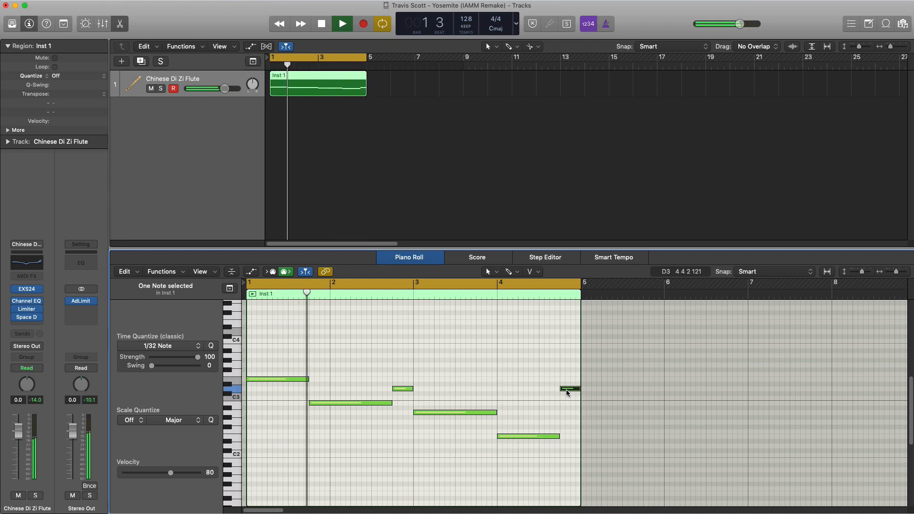
pyautogui.press('space')
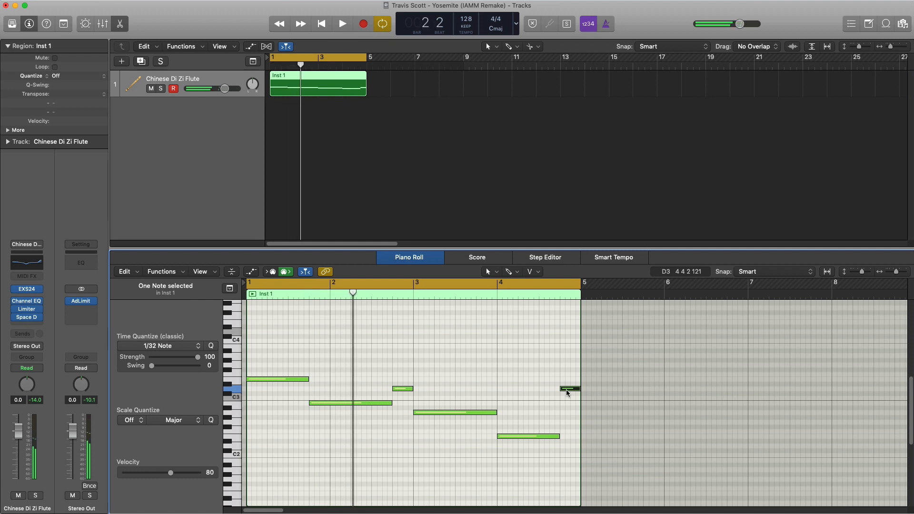
pyautogui.click(567, 391)
pyautogui.click(248, 305)
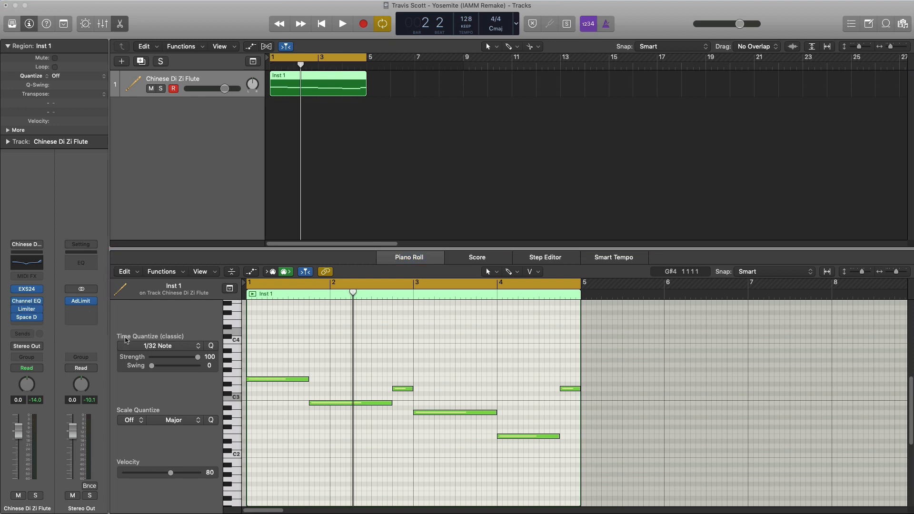
# Step: In the flute's Channel EQ, set the high-cut filter to 9400 Hz with a Q of 1.70 while the loop plays
pyautogui.moveTo(505, 29); pyautogui.dragTo(551, 117)
pyautogui.click(675, 150)
pyautogui.press('space')
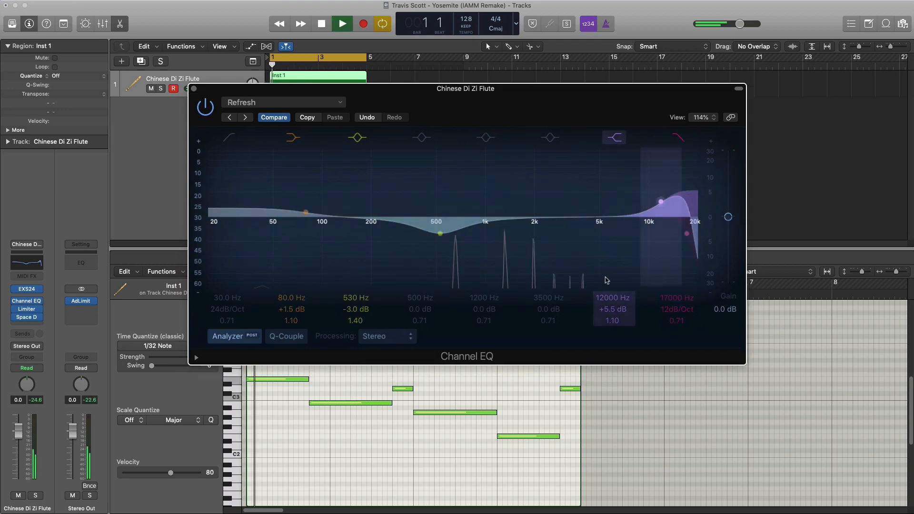
pyautogui.moveTo(682, 298); pyautogui.dragTo(682, 315)
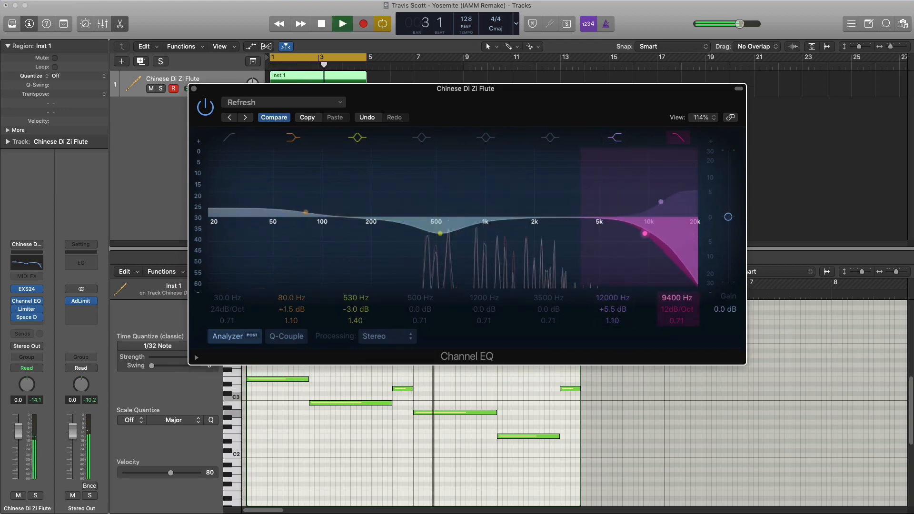
pyautogui.press('space')
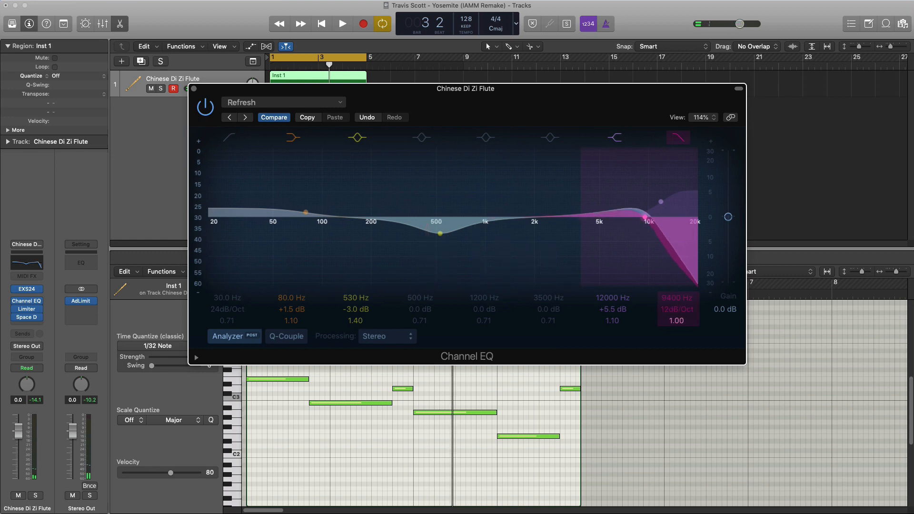
pyautogui.press('space')
pyautogui.moveTo(677, 321); pyautogui.dragTo(677, 308)
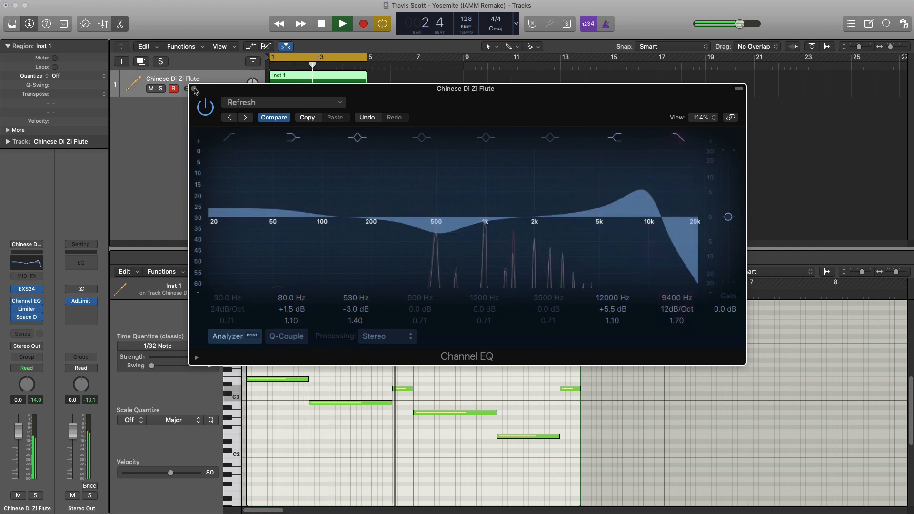
# Step: Bypass and re-enable the Channel EQ to compare the flute's sound, close the plug-in, and stop playback
pyautogui.click(202, 109)
pyautogui.click(202, 110)
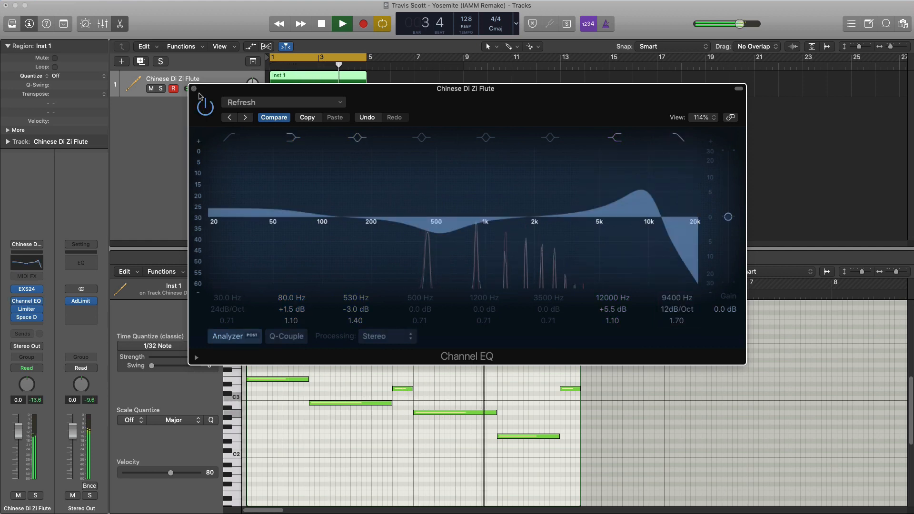
pyautogui.click(194, 89)
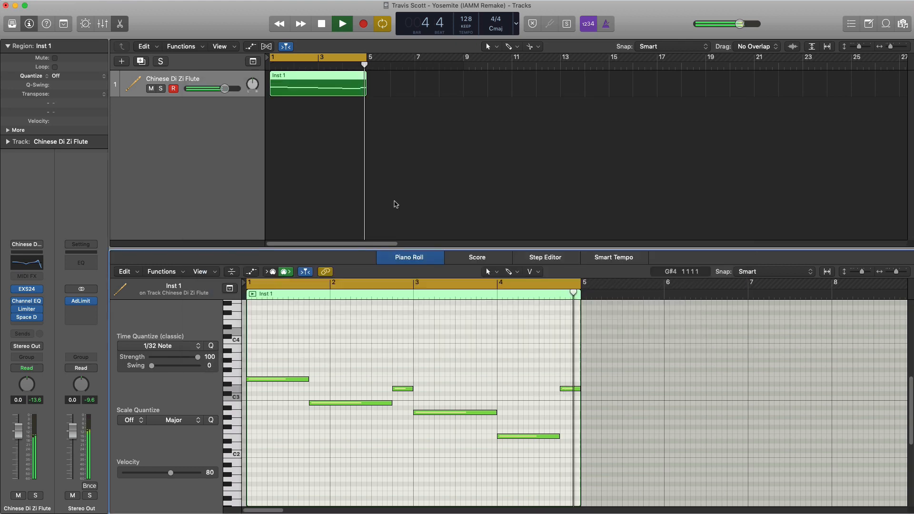
pyautogui.press('space')
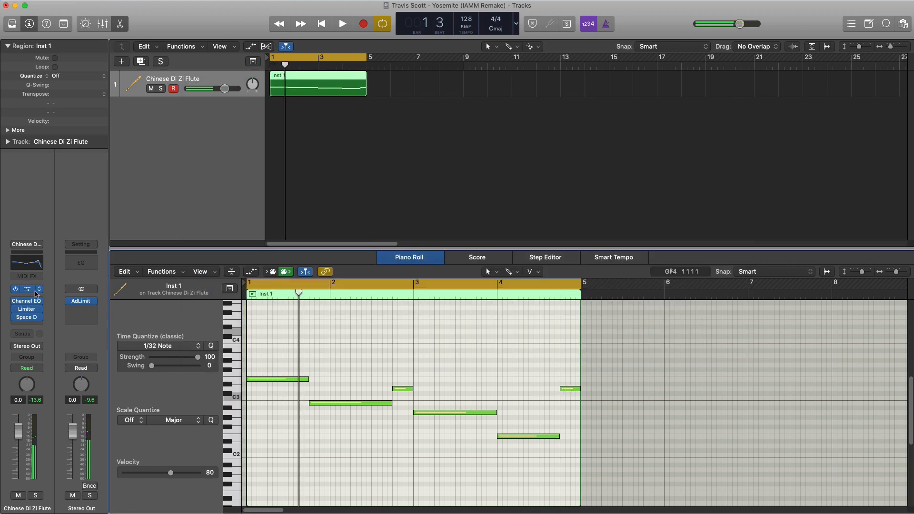
# Step: Insert a stereo Chorus between the Channel EQ and Limiter on the flute track and start playback
pyautogui.click(27, 308)
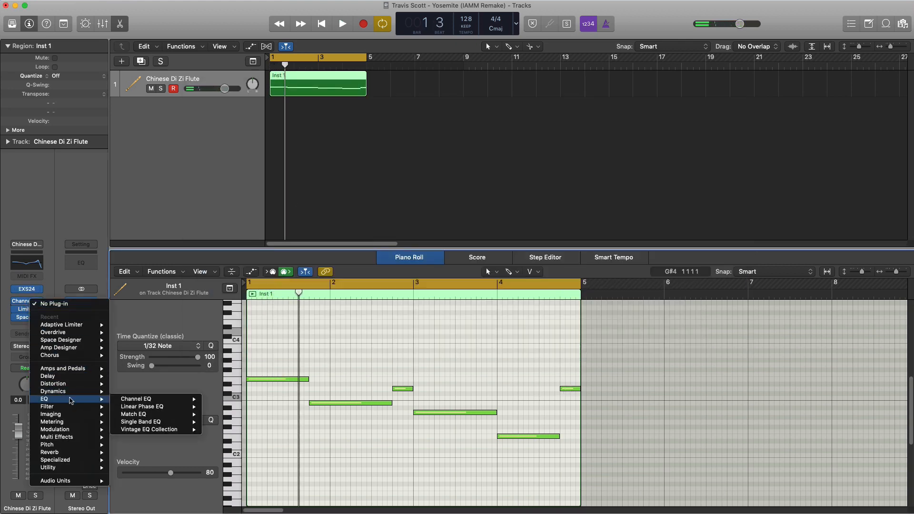
pyautogui.moveTo(68, 424)
pyautogui.moveTo(100, 434)
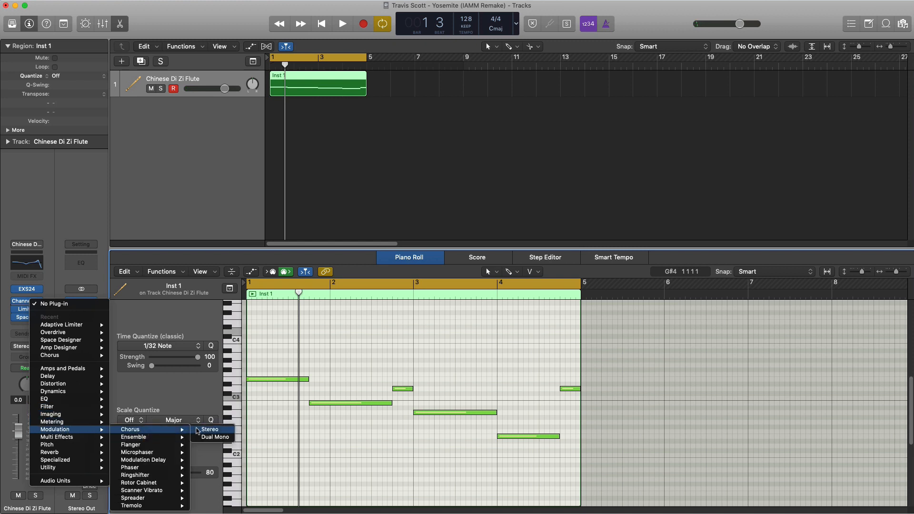
pyautogui.click(198, 431)
pyautogui.press('space')
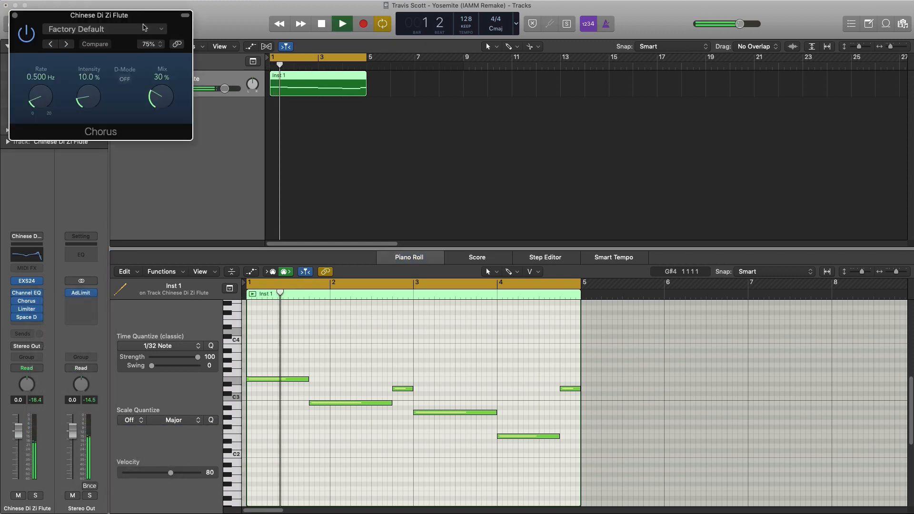
# Step: Audition the flute loop with the Chorus at its Factory Default settings, close the plug-in, and stop playback
pyautogui.click(161, 33)
pyautogui.click(344, 104)
pyautogui.moveTo(92, 23); pyautogui.dragTo(469, 182)
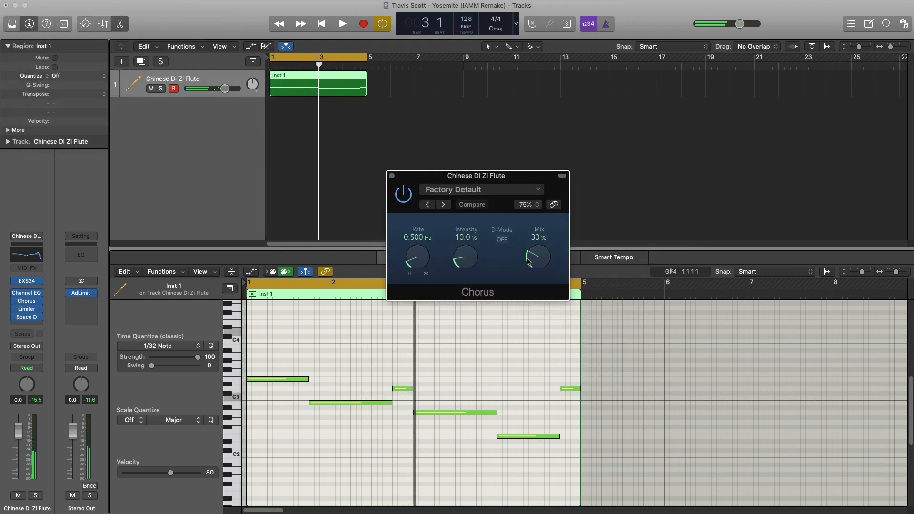
pyautogui.press('space')
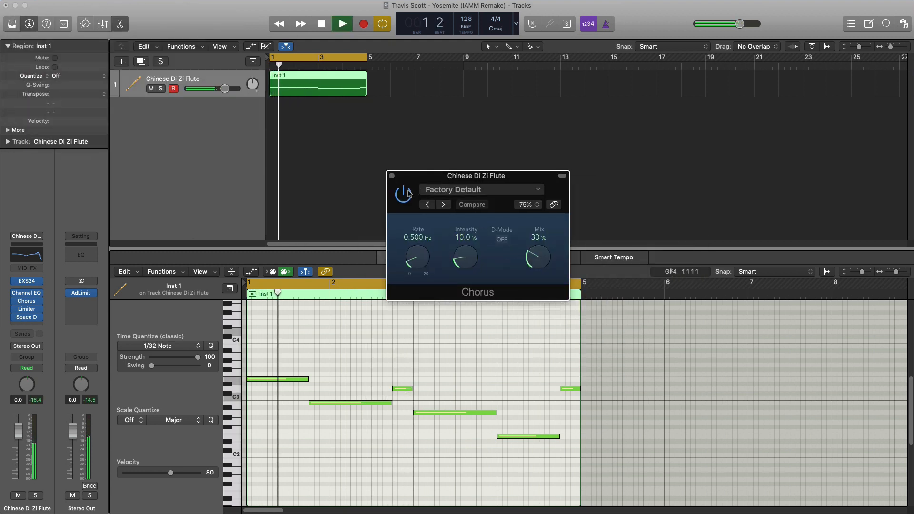
pyautogui.click(392, 175)
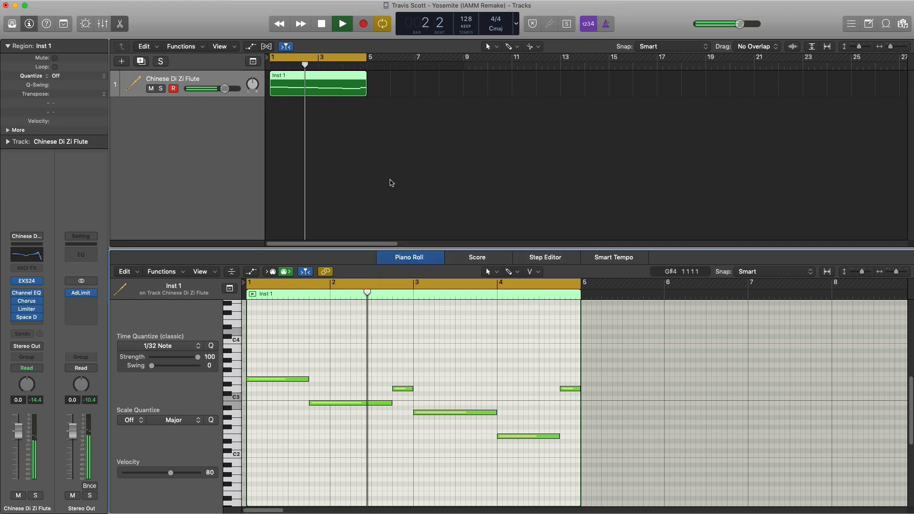
pyautogui.press('space')
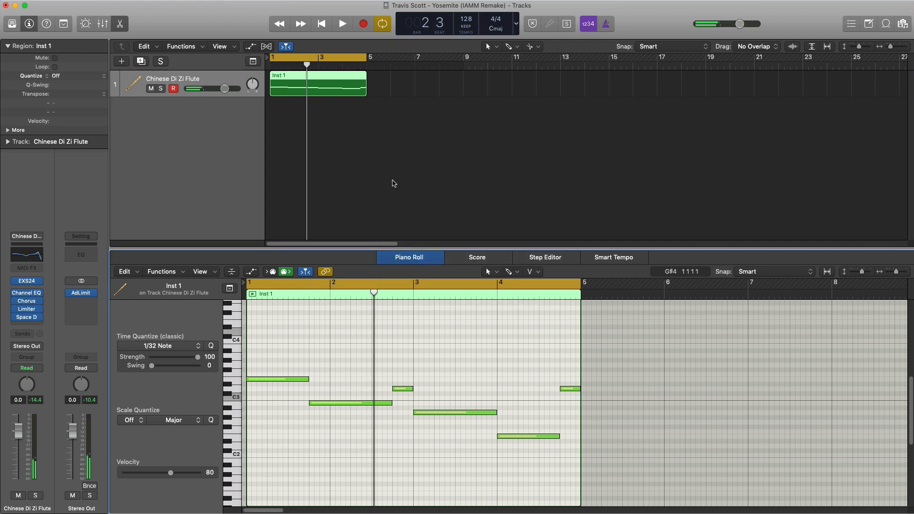
# Step: Insert an Overdrive between the Chorus and Limiter on the flute track and play the loop
pyautogui.click(36, 310)
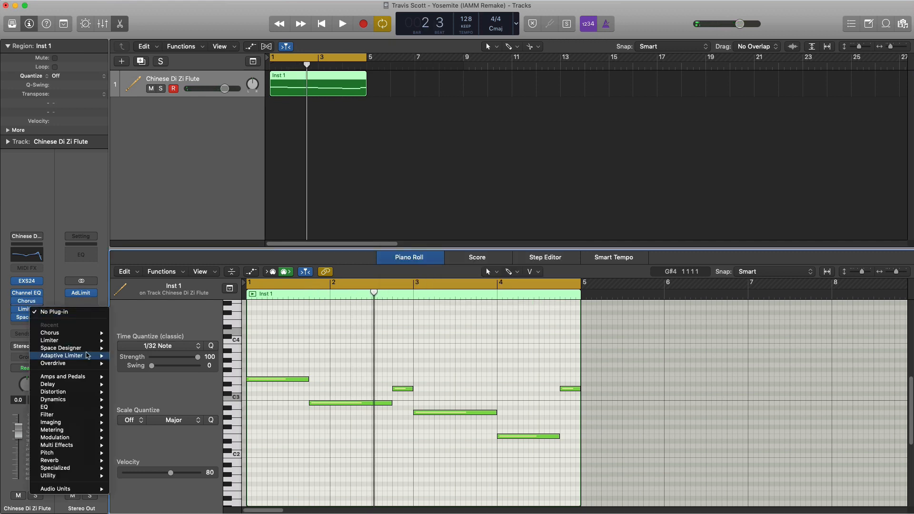
pyautogui.moveTo(66, 397)
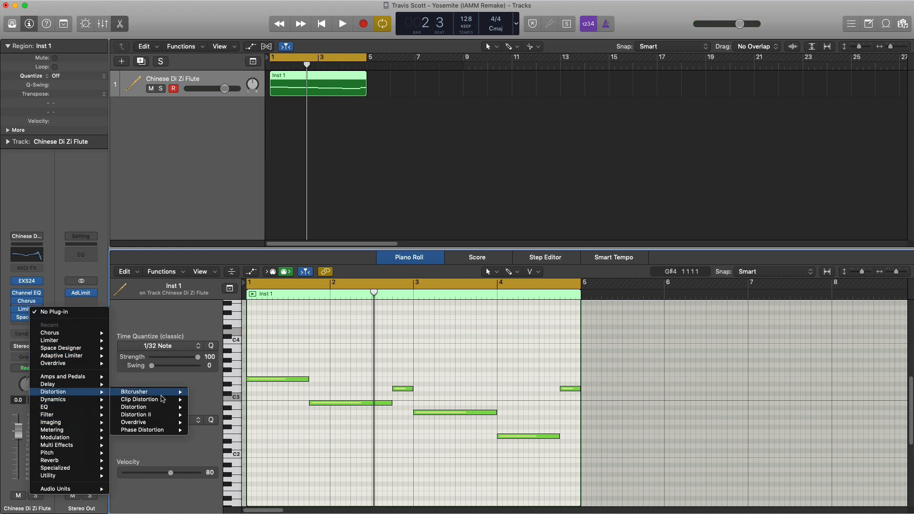
pyautogui.moveTo(157, 425)
pyautogui.click(207, 422)
pyautogui.press('space')
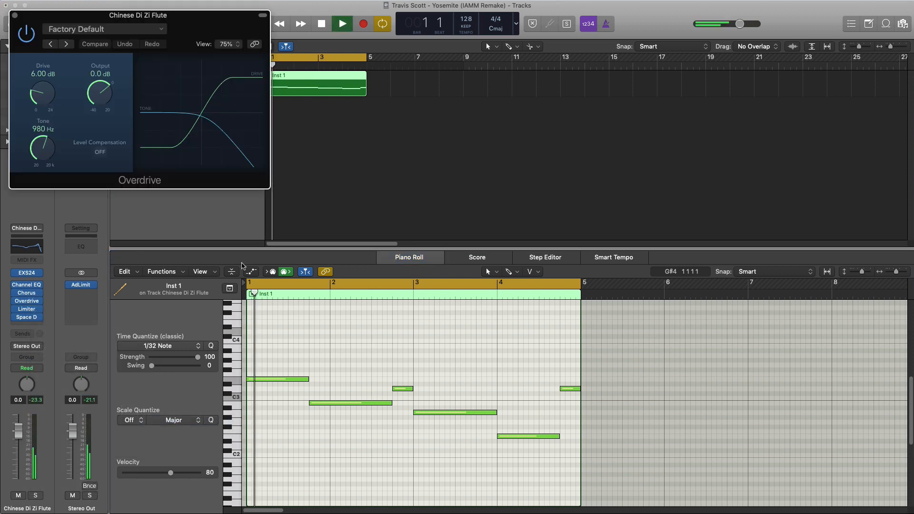
# Step: Set the Overdrive's Tone to 7000 Hz on the flute track, auditioning the loop while adjusting
pyautogui.moveTo(215, 32); pyautogui.dragTo(574, 180)
pyautogui.press('space')
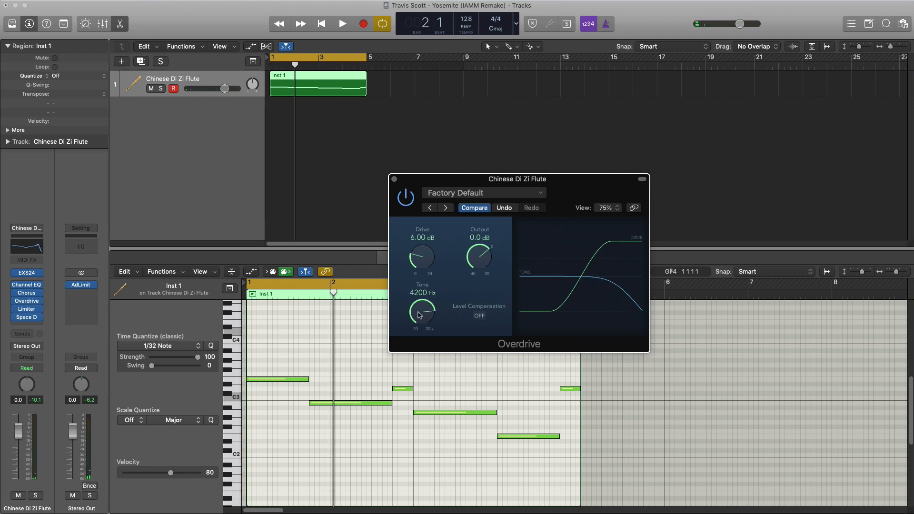
pyautogui.press('space')
pyautogui.moveTo(419, 315); pyautogui.dragTo(421, 304)
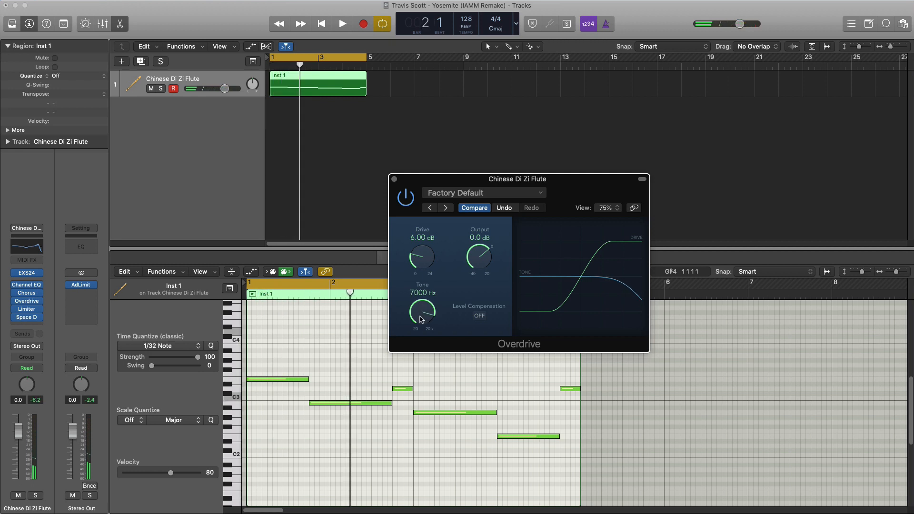
pyautogui.press('space')
# Step: Set the Overdrive's Drive to 6.50 dB while auditioning the loop, close the plug-in, and stop playback
pyautogui.press('space')
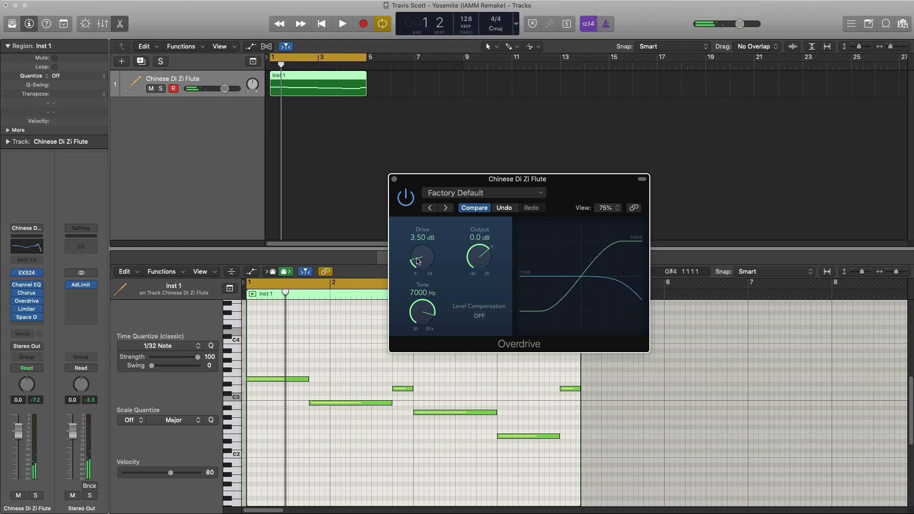
pyautogui.press('space')
pyautogui.moveTo(418, 262); pyautogui.dragTo(415, 262)
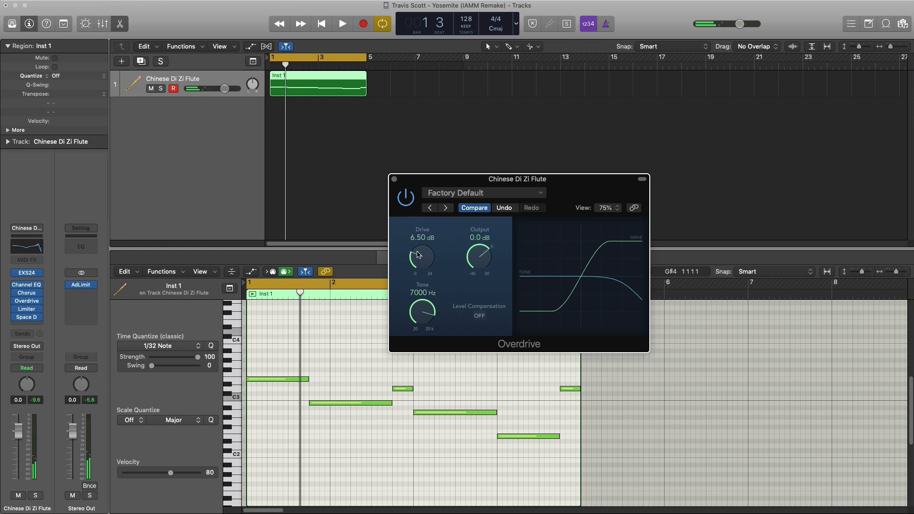
pyautogui.press('space')
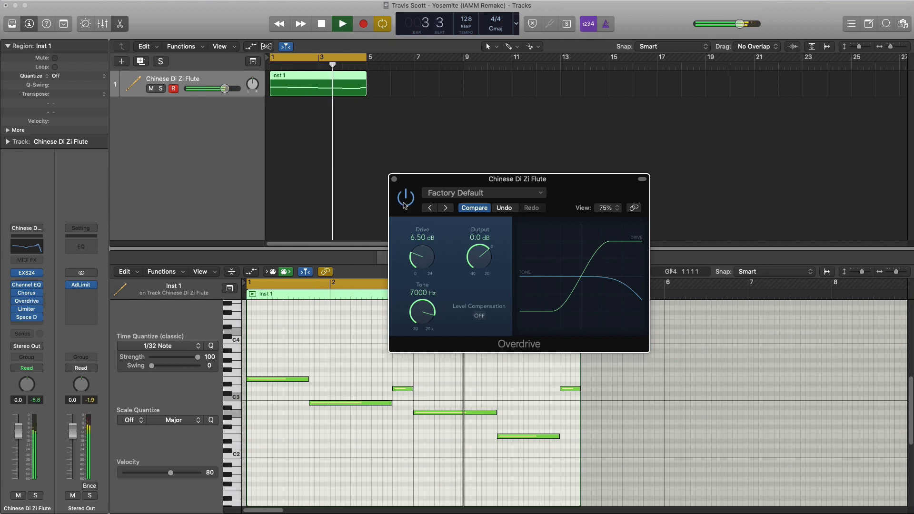
pyautogui.click(394, 179)
pyautogui.press('space')
# Step: Insert a Scanner Vibrato between the Limiter and Space Designer on the flute track and audition the loop
pyautogui.click(27, 317)
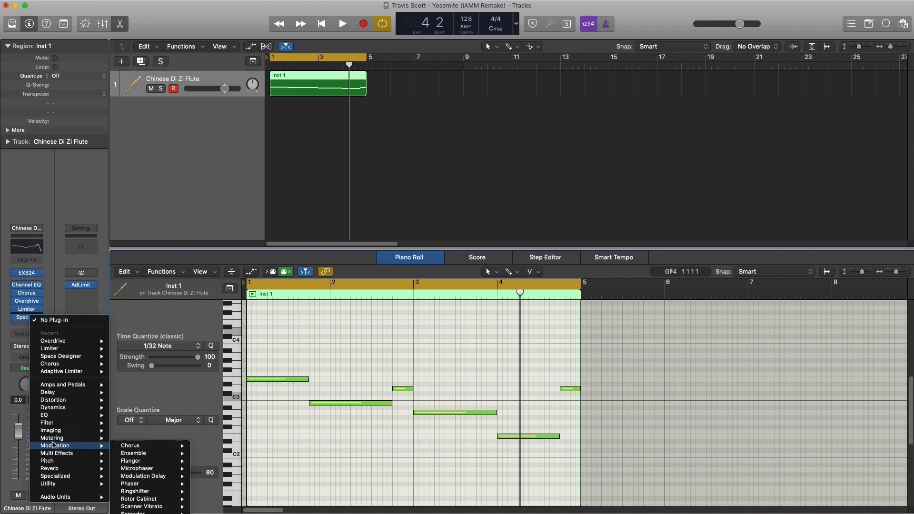
pyautogui.moveTo(67, 446)
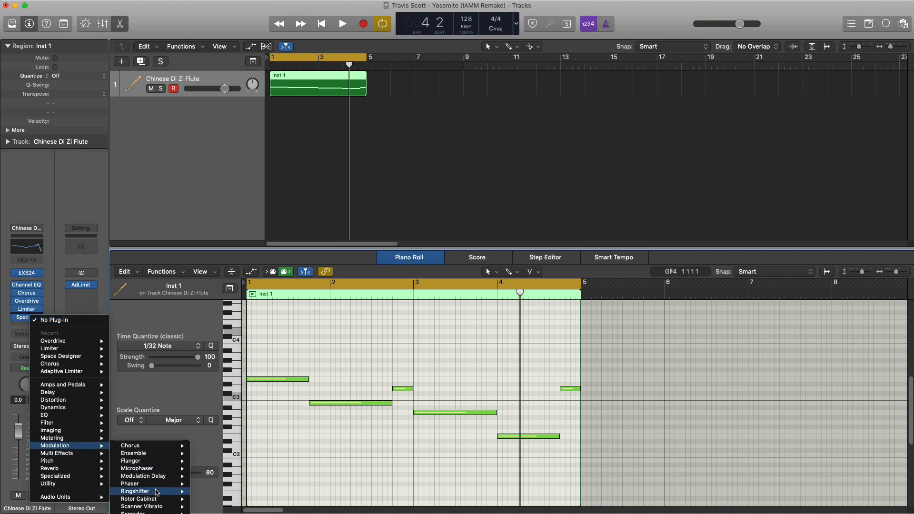
pyautogui.moveTo(160, 485)
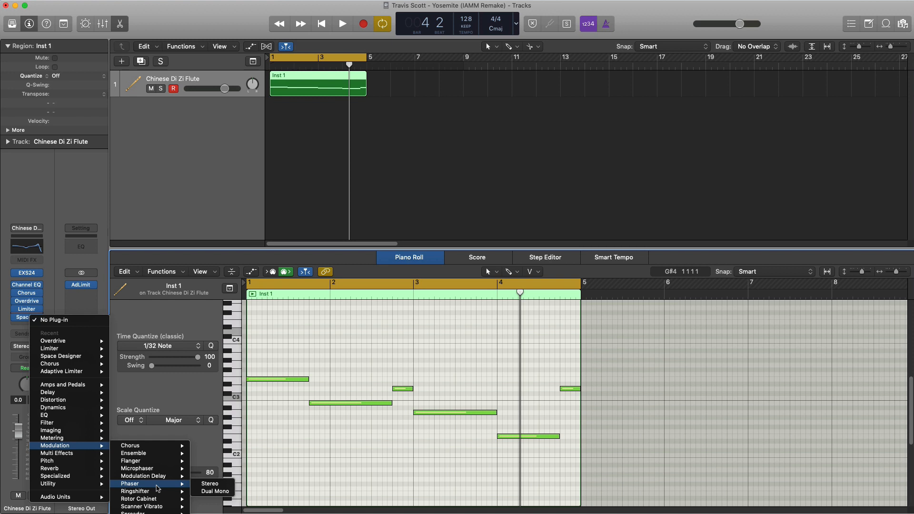
pyautogui.moveTo(162, 506)
pyautogui.click(204, 508)
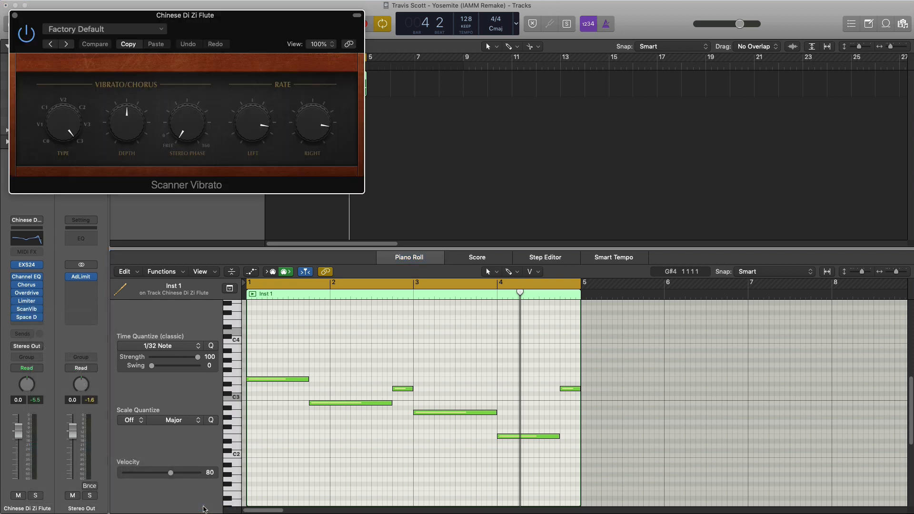
pyautogui.moveTo(224, 24); pyautogui.dragTo(557, 125)
pyautogui.press('space')
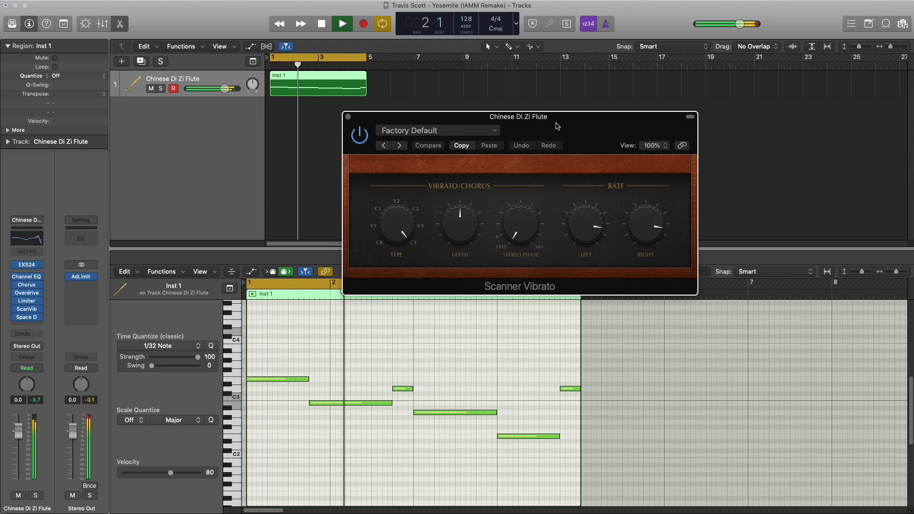
pyautogui.press('space')
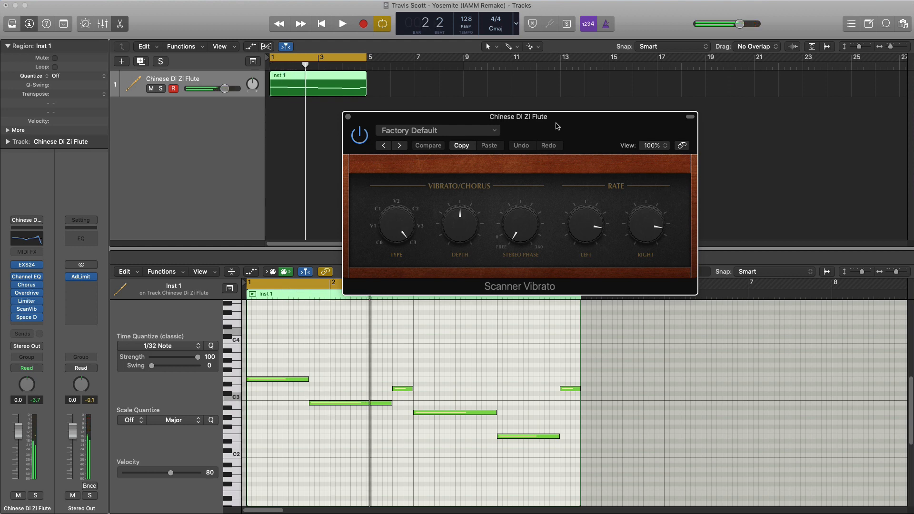
# Step: Load the Blur Vibrato preset in Scanner Vibrato, play the loop, and close the plug-in
pyautogui.click(439, 130)
pyautogui.click(429, 310)
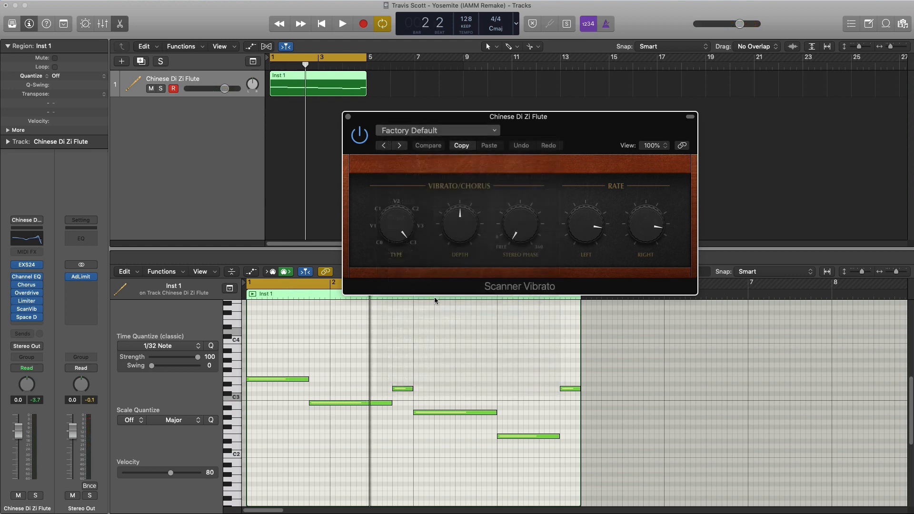
pyautogui.press('space')
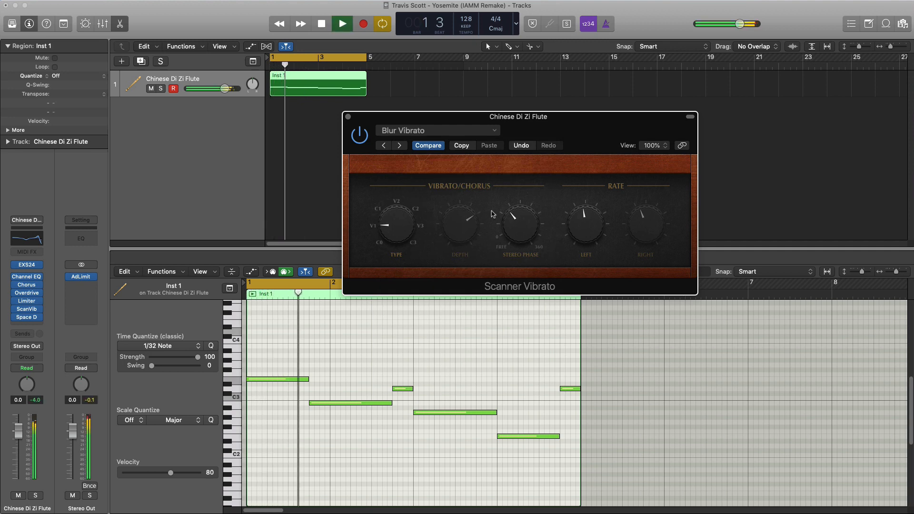
pyautogui.click(348, 117)
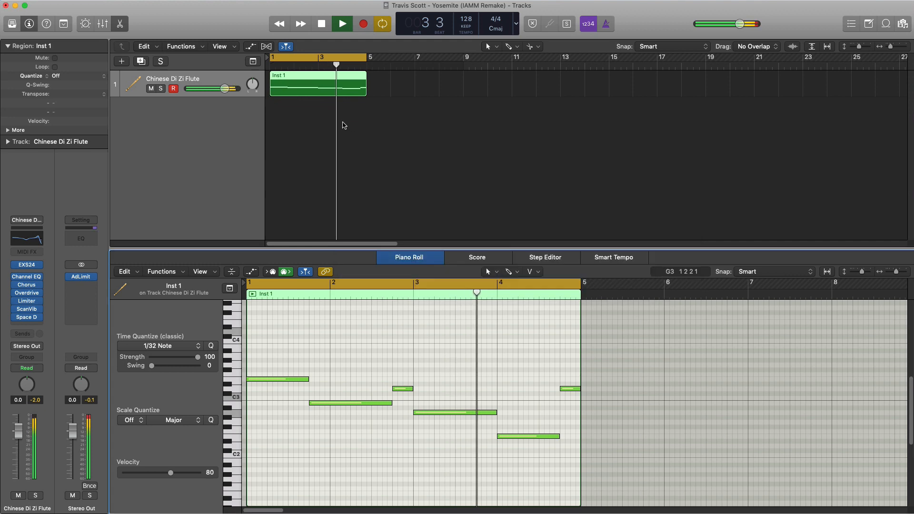
# Step: Review the flute's Space Designer reverb settings during playback, close the plug-in, and stop playback
pyautogui.click(28, 318)
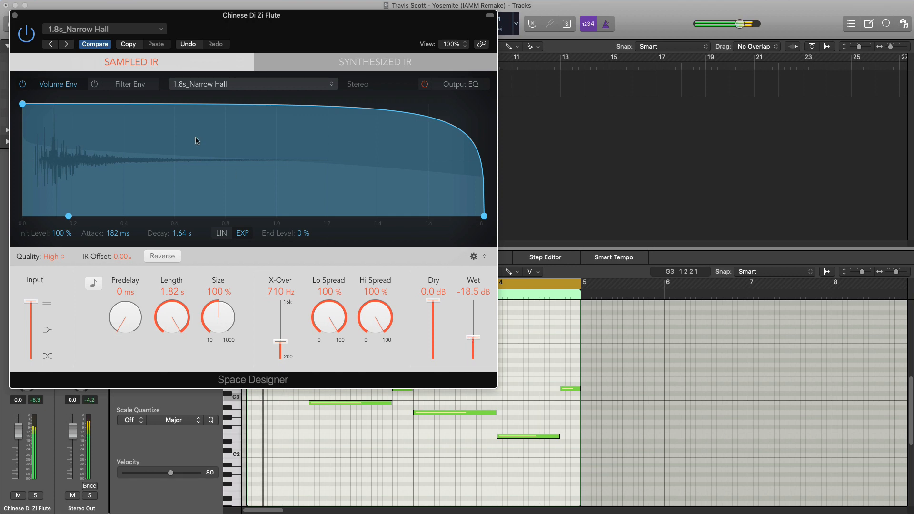
pyautogui.click(15, 15)
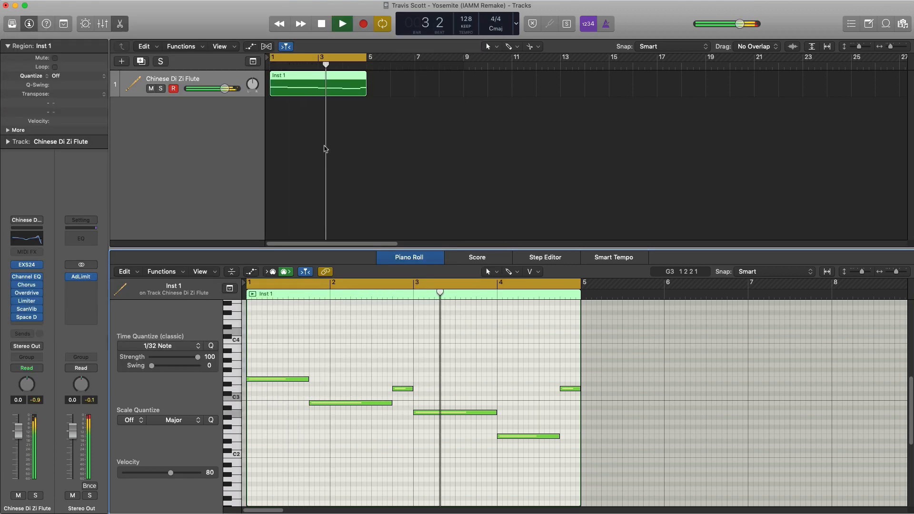
pyautogui.press('space')
# Step: Lower the flute track's volume to -11.0 dB and set its pan to -34, auditioning the loop
pyautogui.moveTo(225, 93)
pyautogui.mouseDown()
pyautogui.moveTo(209, 93)
pyautogui.moveTo(238, 96)
pyautogui.mouseUp()
pyautogui.press('space')
pyautogui.press('space')
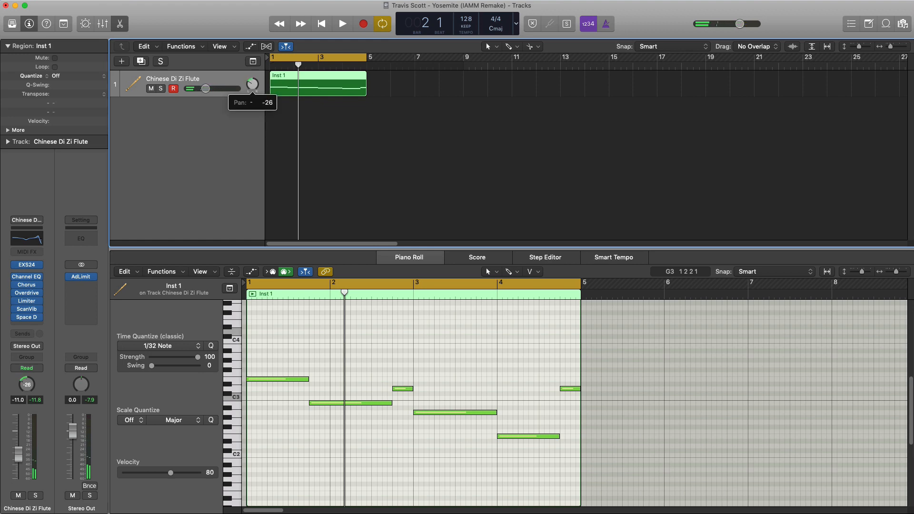
pyautogui.press('b')
pyautogui.press('space')
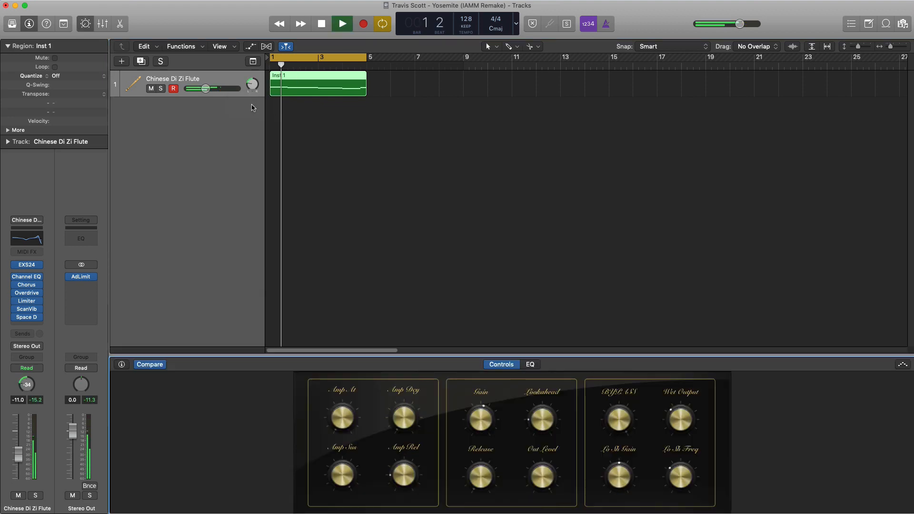
pyautogui.press('b')
pyautogui.moveTo(254, 90); pyautogui.dragTo(254, 88)
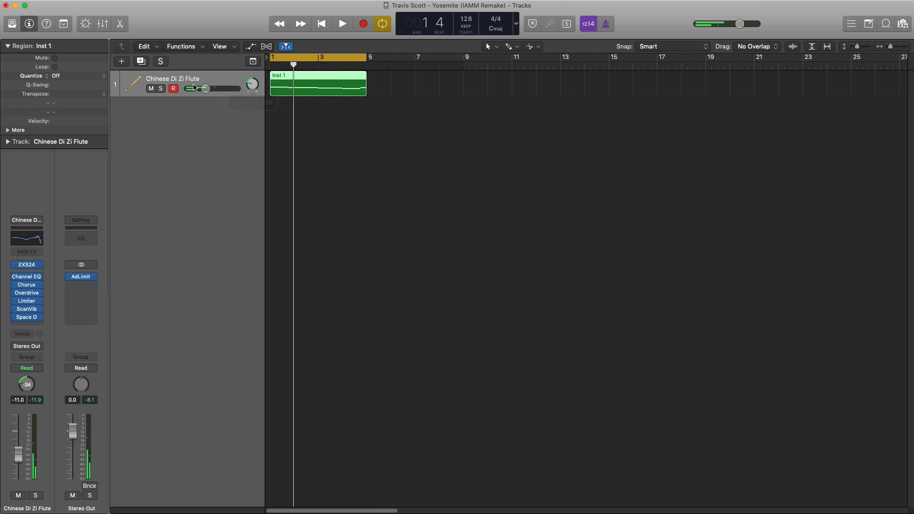
# Step: Create a second software instrument track and load the Plucked Nylon Guitar sound from the Synthesizer Plucked category
pyautogui.click(121, 62)
pyautogui.press('Return')
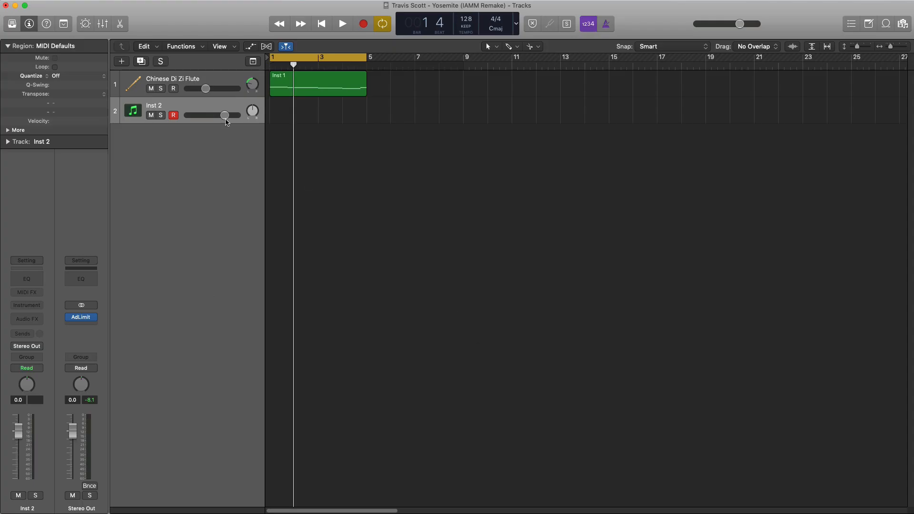
pyautogui.click(19, 30)
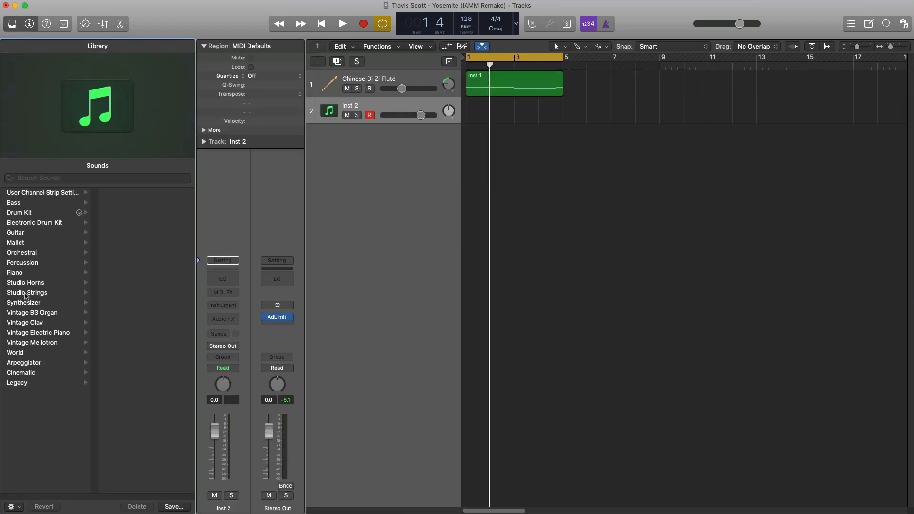
pyautogui.click(32, 305)
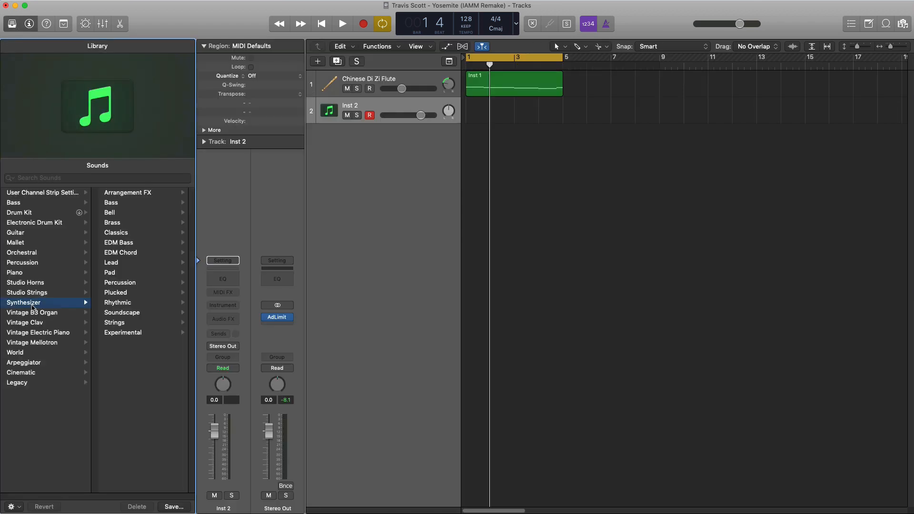
pyautogui.click(113, 294)
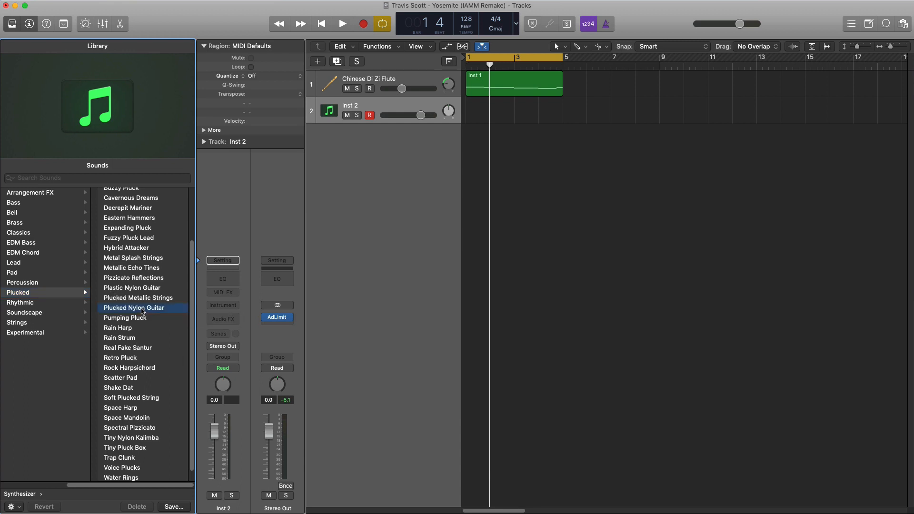
# Step: Create a MIDI region spanning bars 1 to 4 on the Plucked Nylon Guitar track and open its note editor
pyautogui.click(472, 119)
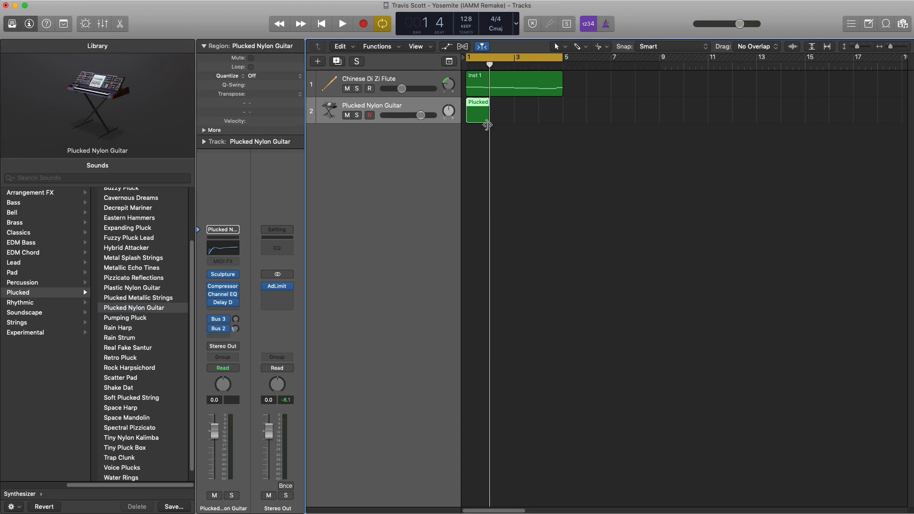
pyautogui.moveTo(489, 121); pyautogui.dragTo(541, 116)
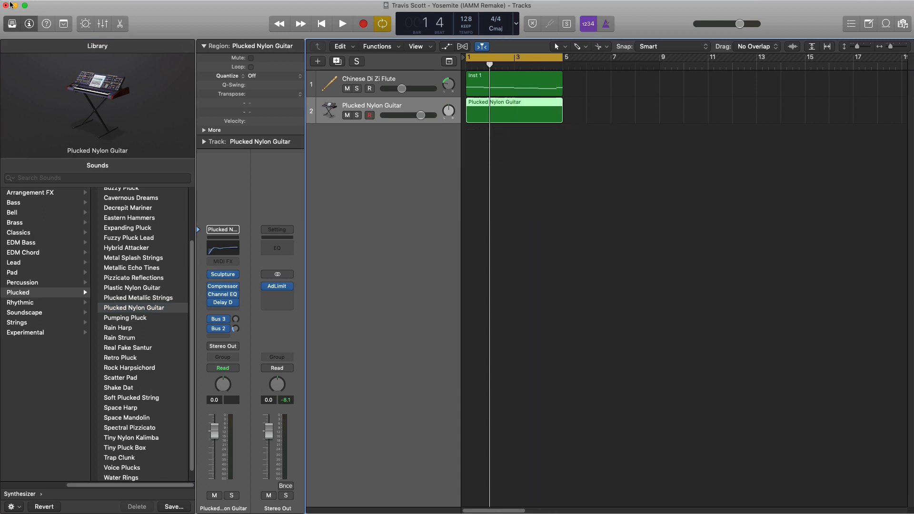
pyautogui.click(13, 25)
pyautogui.doubleClick(335, 113)
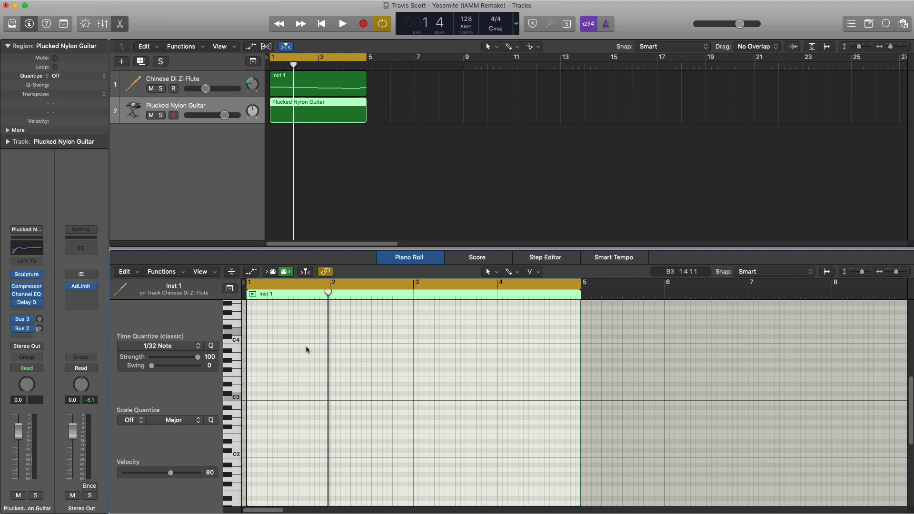
# Step: Draw two half-bar guitar notes in bar 1, C2 followed by D2, and audition them
pyautogui.moveTo(258, 458); pyautogui.dragTo(324, 450)
pyautogui.press('space')
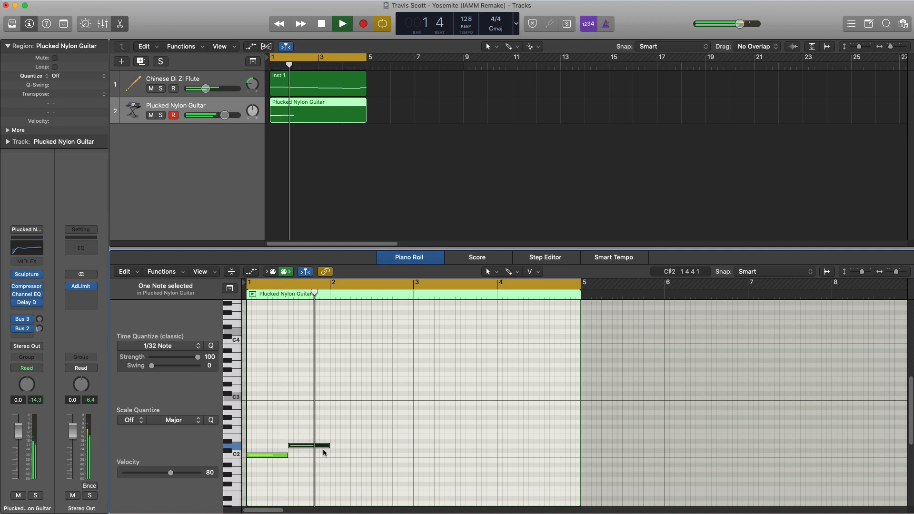
pyautogui.press('space')
# Step: Add a one-beat E2 and a bar-long E1 at the start of bar 2, auditioning the loop
pyautogui.click(341, 439)
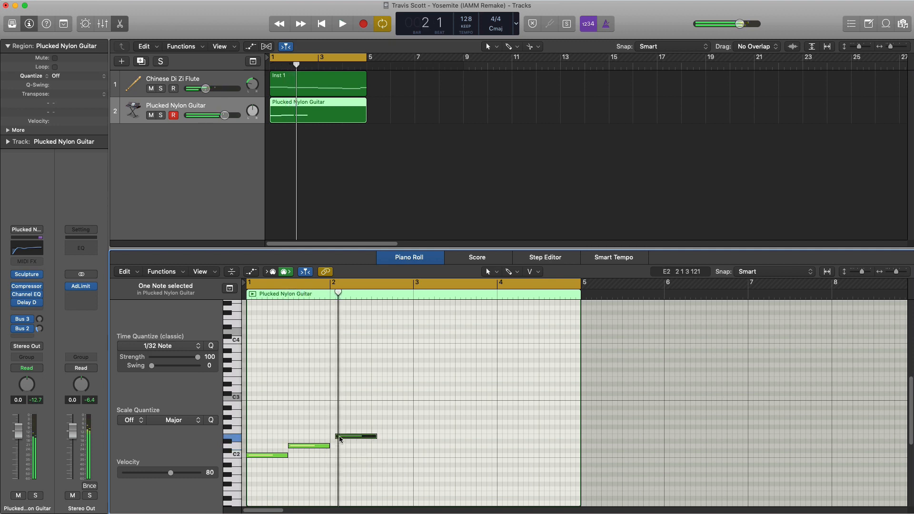
pyautogui.moveTo(342, 440); pyautogui.dragTo(412, 494)
pyautogui.press('space')
pyautogui.press('space')
pyautogui.press('space')
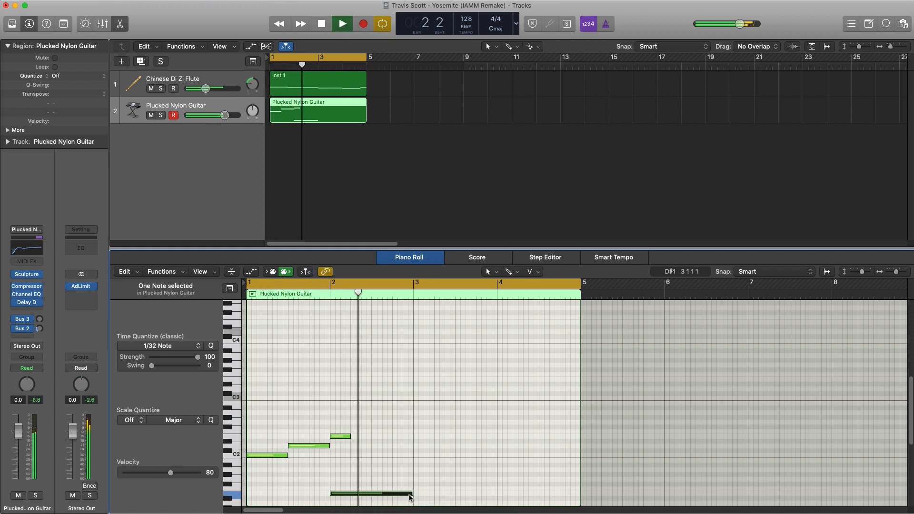
pyautogui.press('space')
pyautogui.press('space')
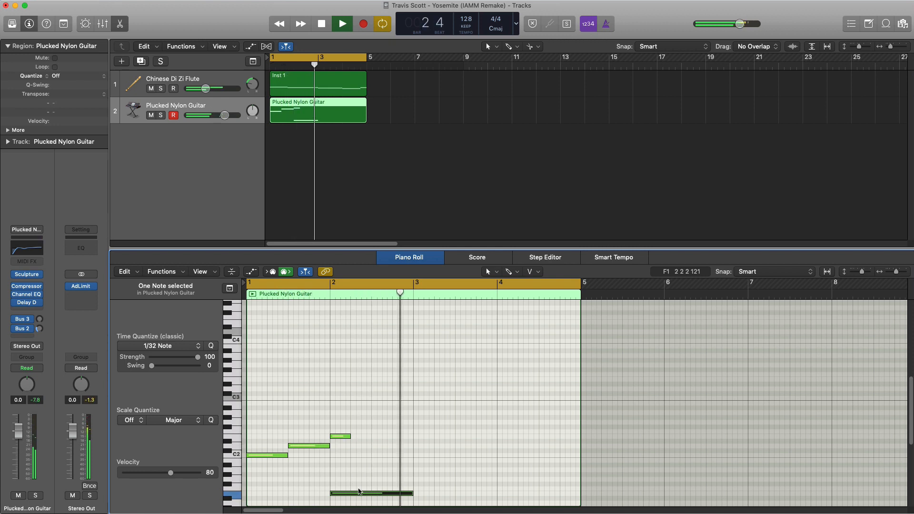
pyautogui.press('space')
pyautogui.press('space')
pyautogui.press('space')
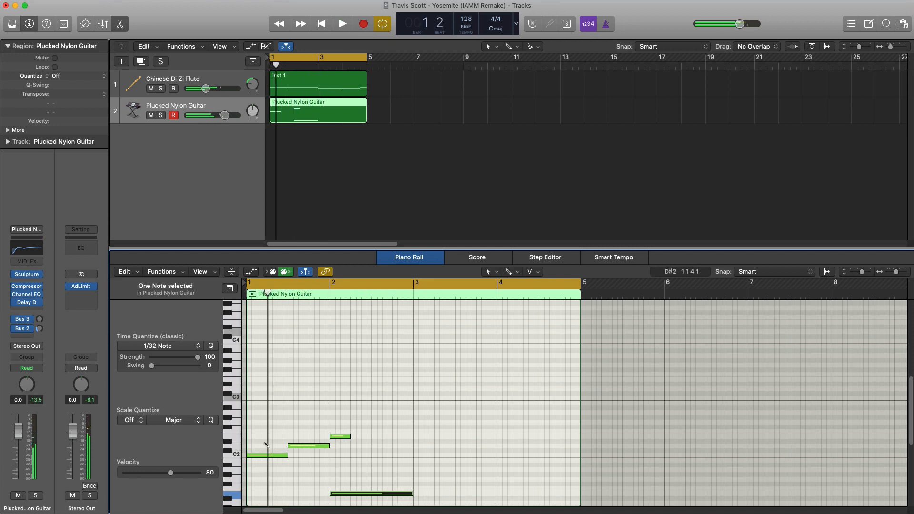
# Step: Draw a half-beat G2 guitar note on the second half of beat 1 in bar 1 and audition the loop
pyautogui.scroll(4, 294, 437)
pyautogui.hscroll(-2, 292, 439)
pyautogui.press('space')
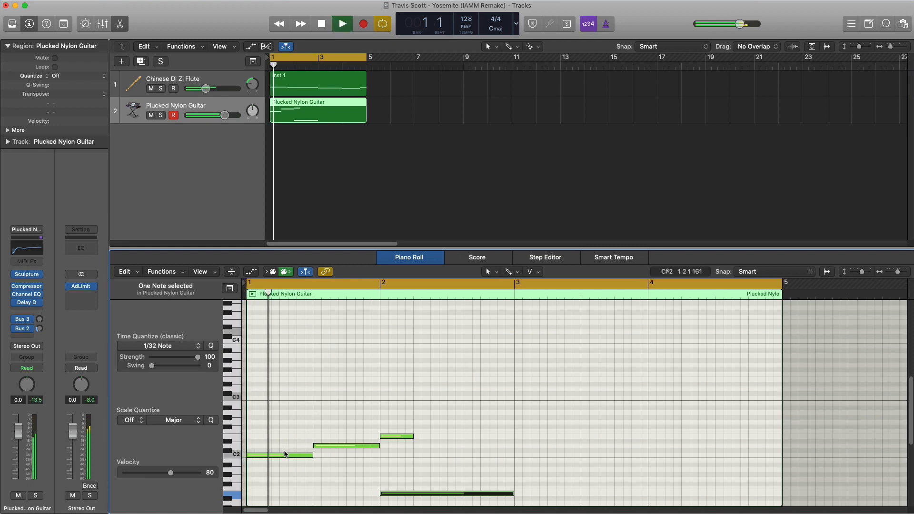
pyautogui.press('space')
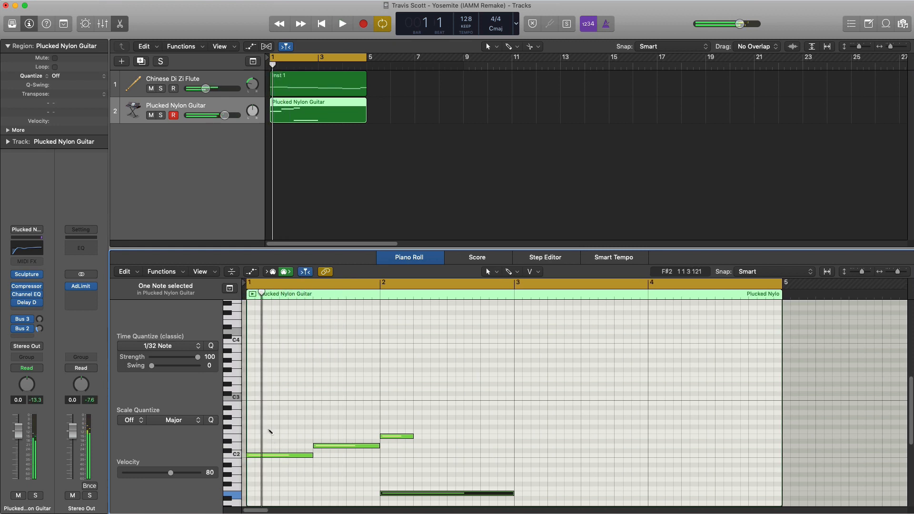
pyautogui.click(266, 423)
pyautogui.moveTo(386, 426); pyautogui.dragTo(279, 427)
pyautogui.press('space')
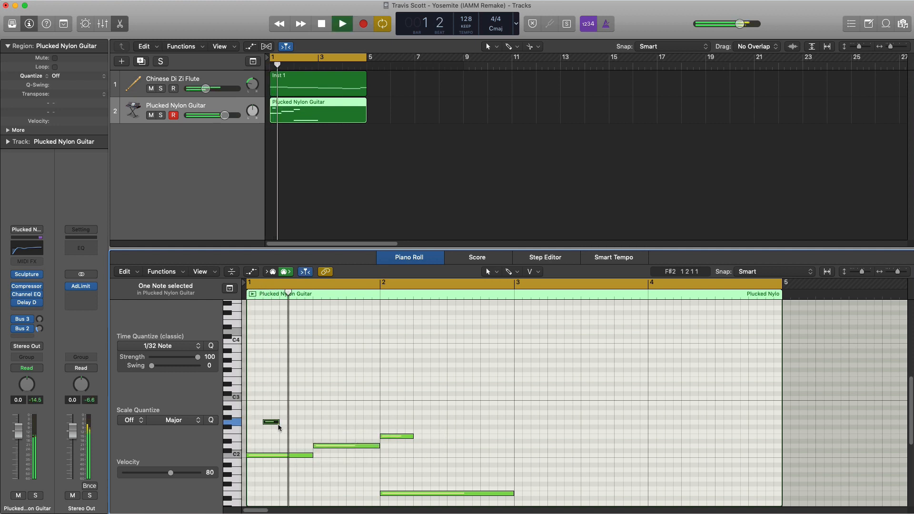
# Step: Add two half-beat notes across beat 2 of bar 1, D3 followed by B2, and audition them
pyautogui.click(285, 394)
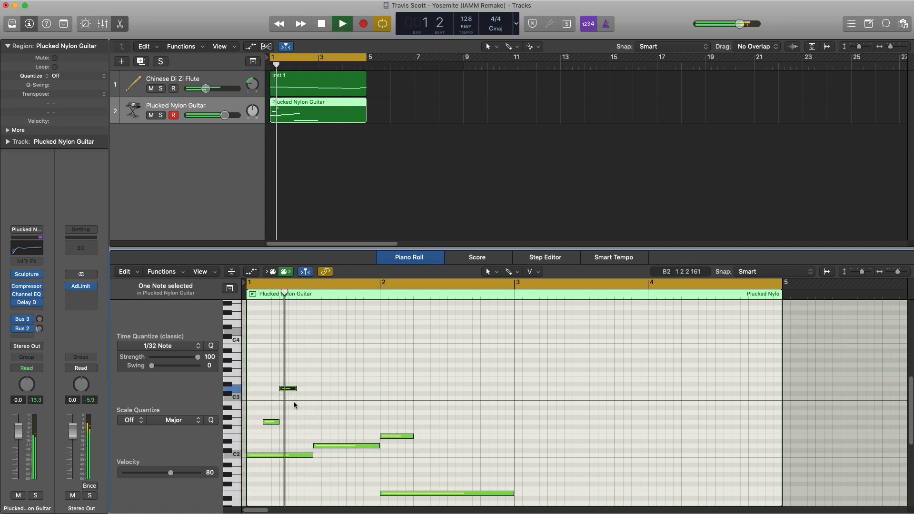
pyautogui.press('space')
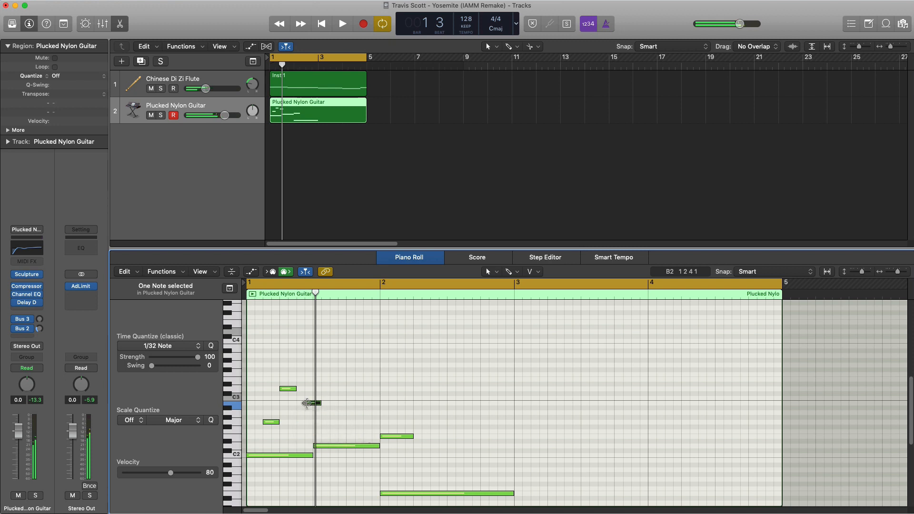
pyautogui.moveTo(310, 406); pyautogui.dragTo(301, 406)
pyautogui.press('space')
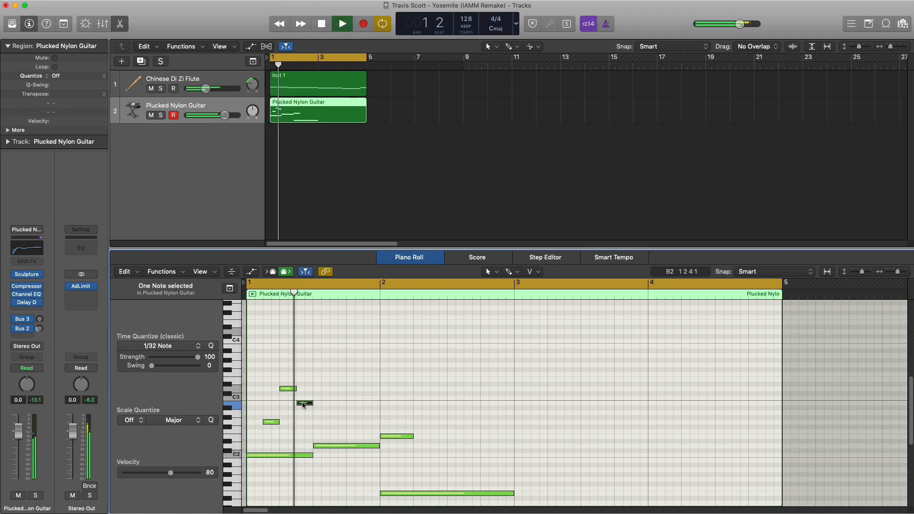
pyautogui.press('space')
# Step: Add a half-beat G2 on the second half of beat 3 and a one-beat D3 on beat 4 of bar 1
pyautogui.click(337, 424)
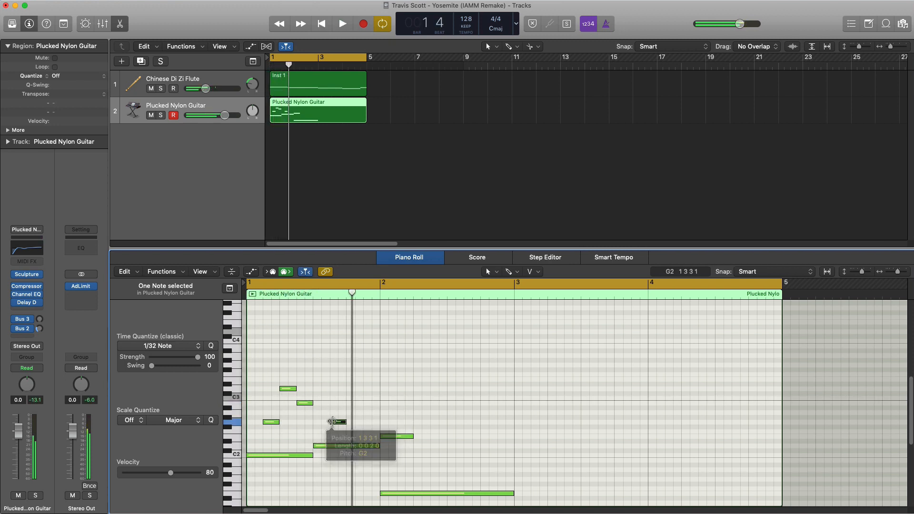
pyautogui.press('space')
pyautogui.click(338, 424)
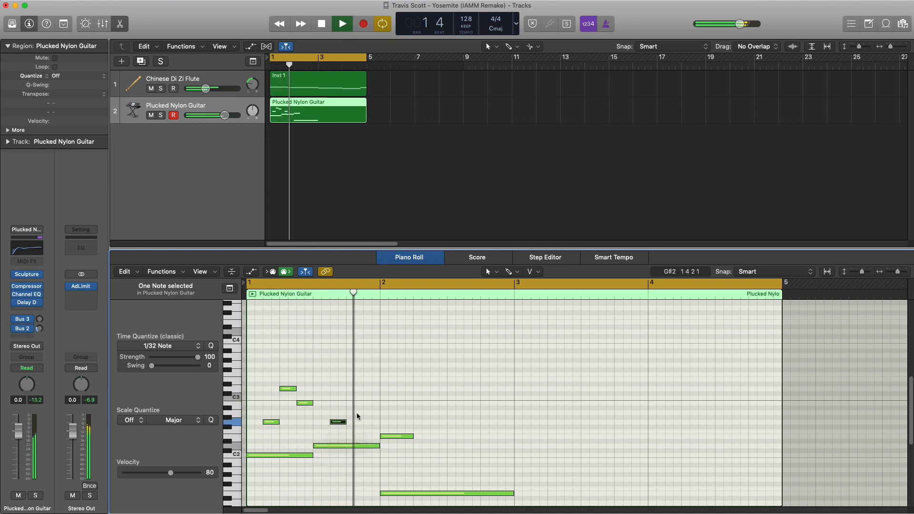
pyautogui.press('space')
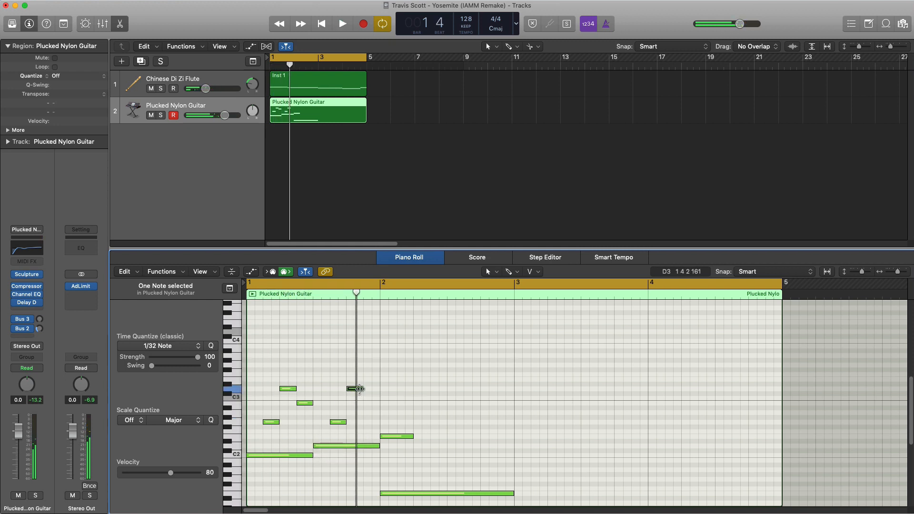
pyautogui.moveTo(359, 389); pyautogui.dragTo(377, 390)
pyautogui.press('space')
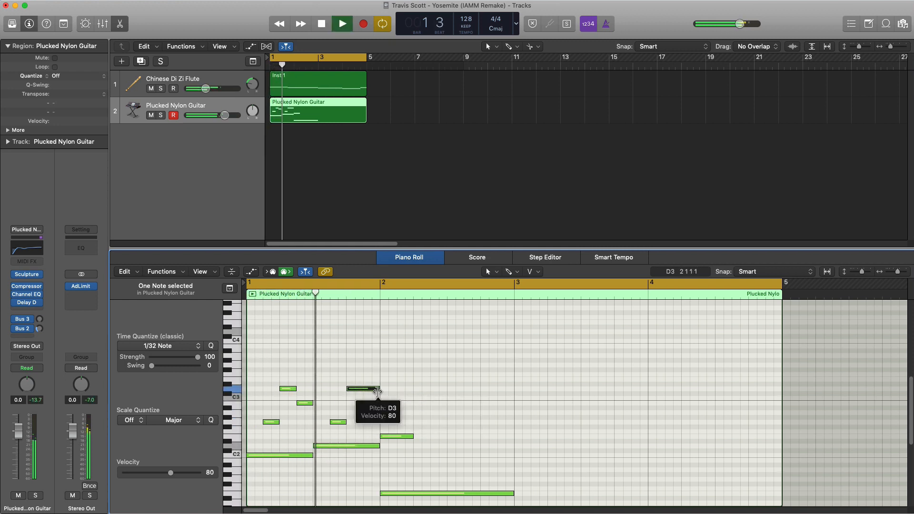
pyautogui.press('space')
# Step: Add a one-beat note on beat 2 of bar 2, auditioning the loop and lowering the note to B2
pyautogui.press('space')
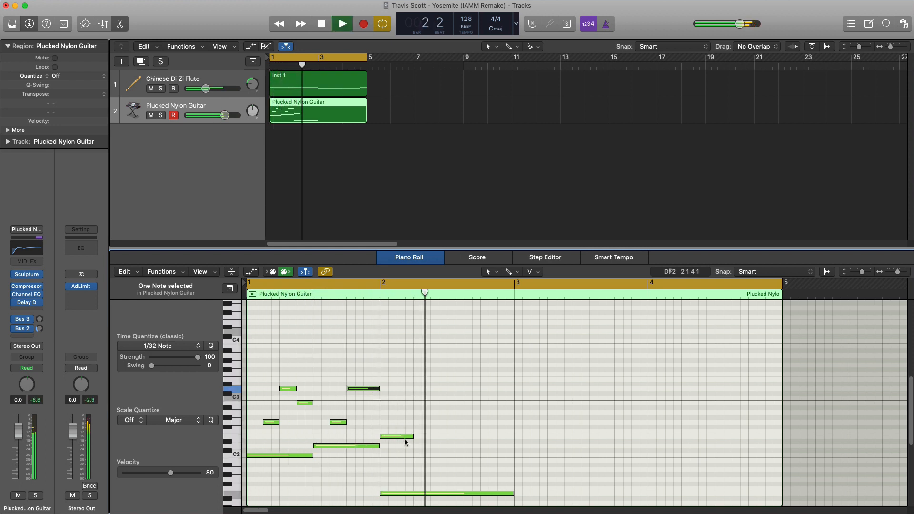
pyautogui.press('space')
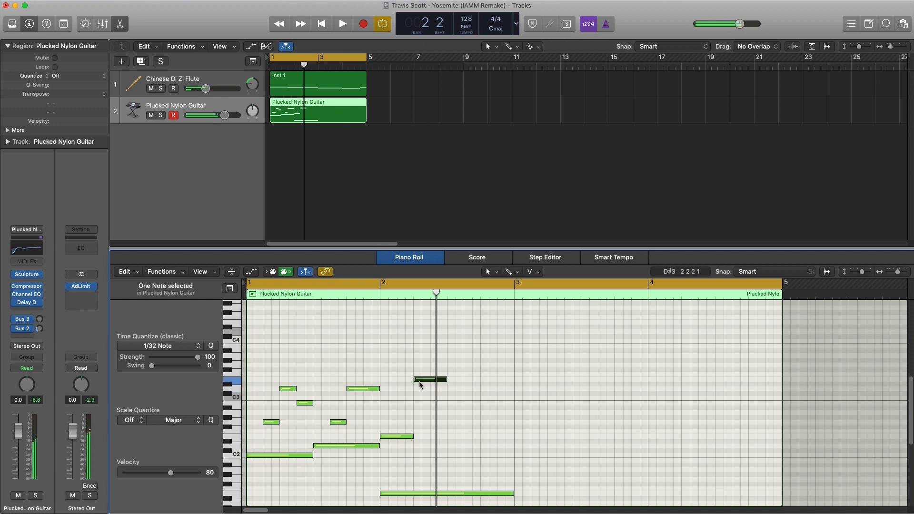
pyautogui.press('space')
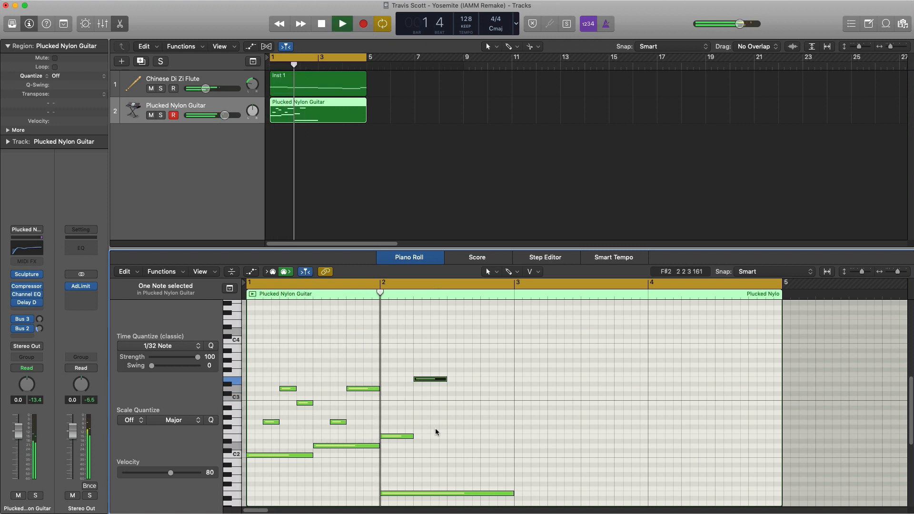
pyautogui.press('space')
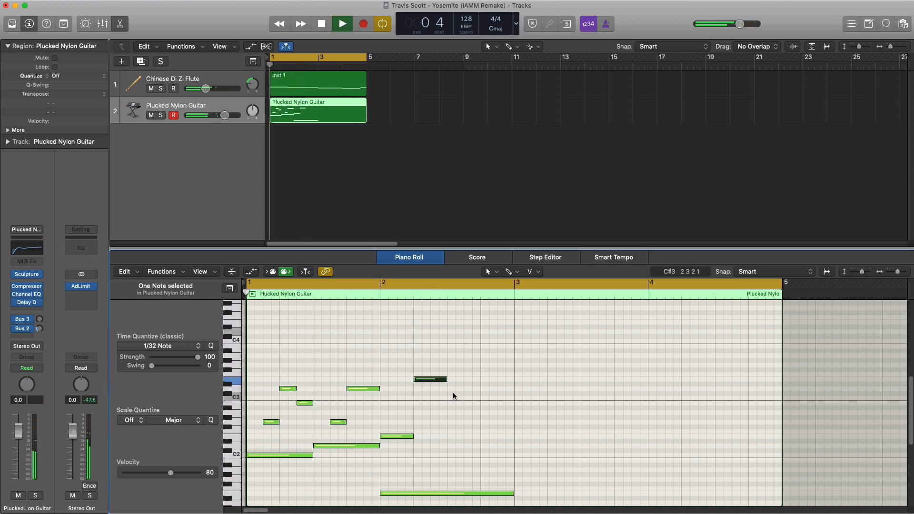
pyautogui.press('space')
pyautogui.moveTo(433, 380); pyautogui.dragTo(433, 407)
pyautogui.press('space')
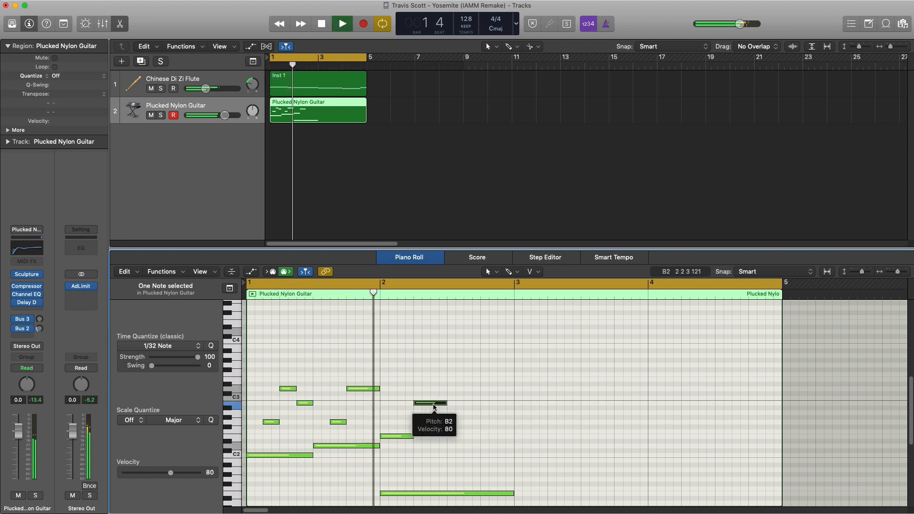
# Step: Complete bar 2 with a one-beat E3 on beat 3 and a one-beat B2 on beat 4
pyautogui.click(453, 385)
pyautogui.press('space')
pyautogui.press('space')
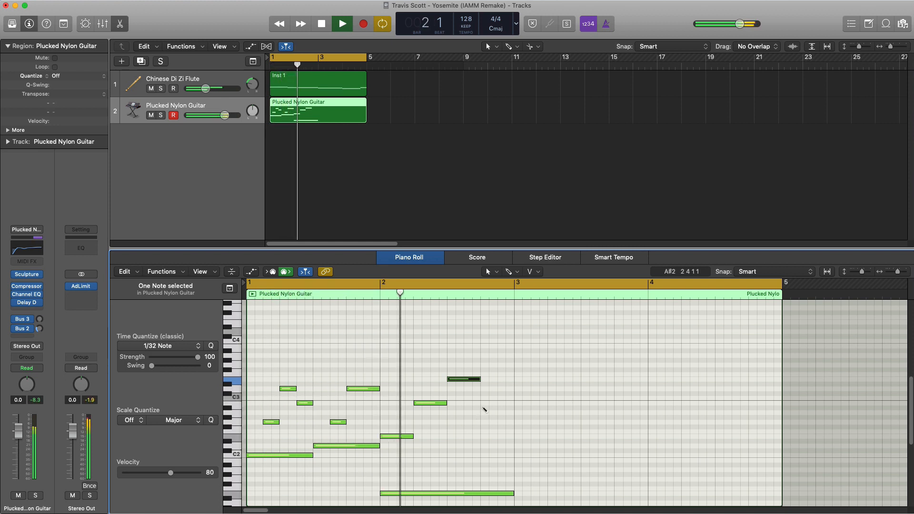
pyautogui.click(482, 405)
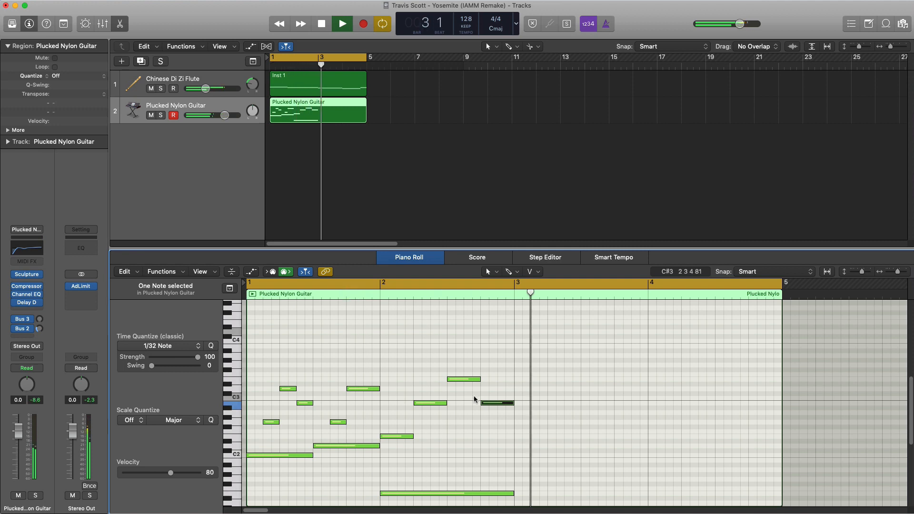
# Step: Stop playback and duplicate the whole two-bar guitar pattern into bars 3 and 4
pyautogui.press('e')
pyautogui.press('space')
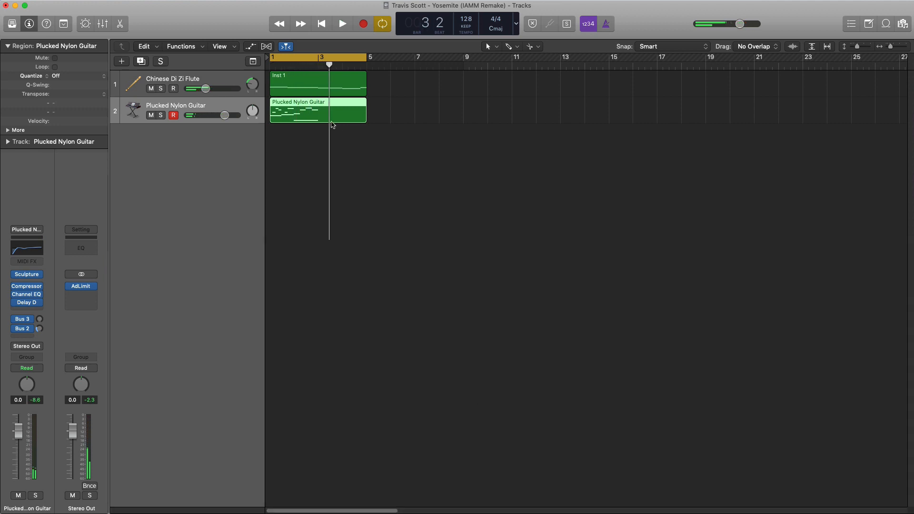
pyautogui.press('e')
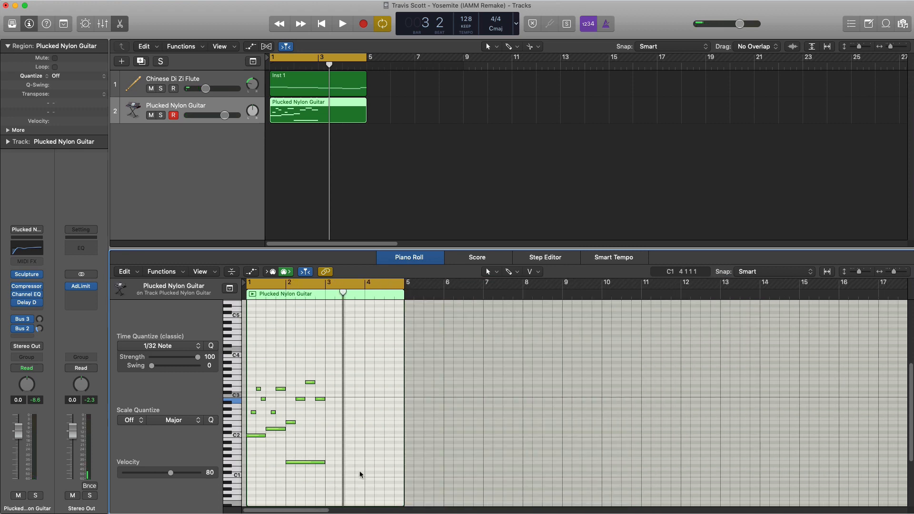
pyautogui.moveTo(360, 475); pyautogui.dragTo(248, 377)
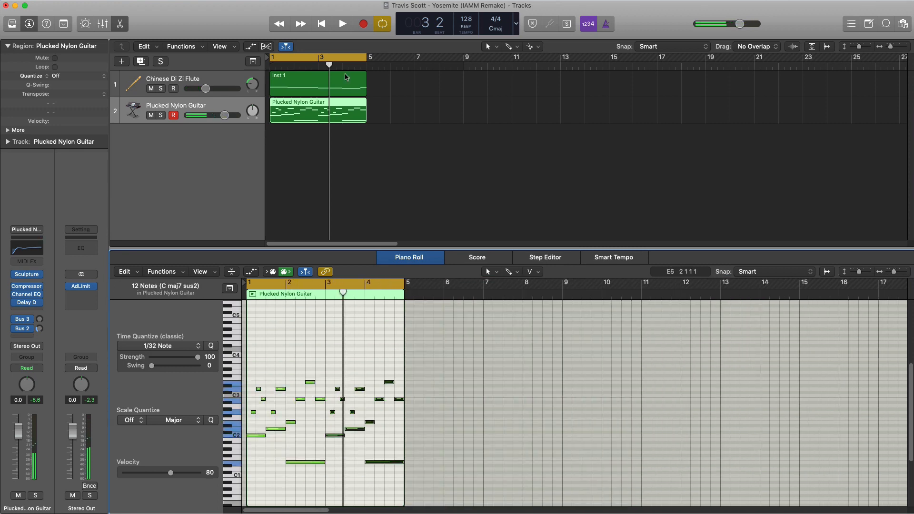
# Step: Extend the guitar region and the cycle range through bar 8, repeating the four-bar guitar pattern in bars 5 to 8
pyautogui.moveTo(370, 113); pyautogui.dragTo(463, 128)
pyautogui.moveTo(362, 59); pyautogui.dragTo(463, 62)
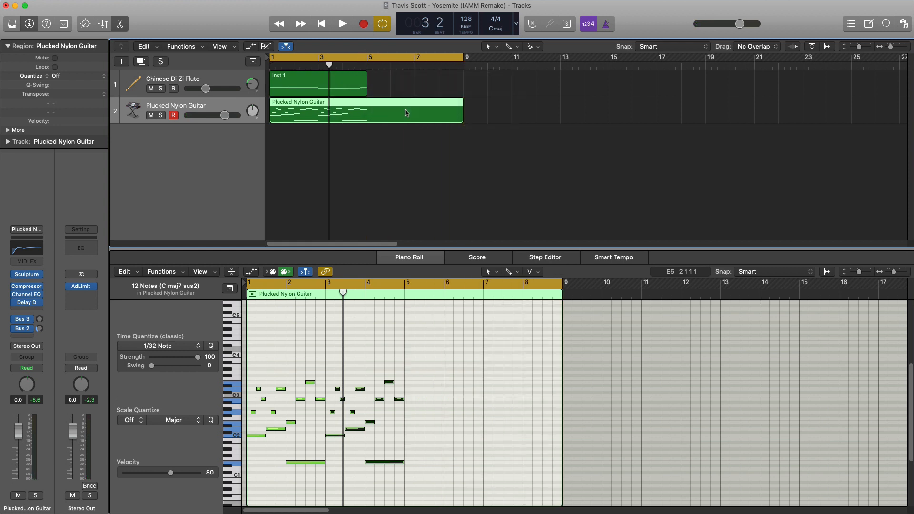
pyautogui.click(400, 430)
pyautogui.press('super+a')
pyautogui.press('super+r')
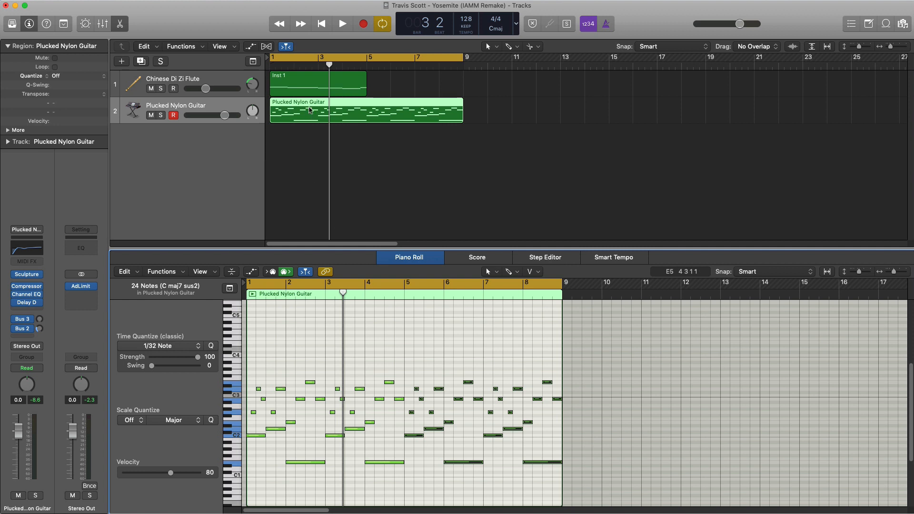
# Step: Repeat the four-bar Chinese Di Zi Flute melody in bars 5 to 8 and audition it together with the guitar
pyautogui.click(314, 81)
pyautogui.click(392, 348)
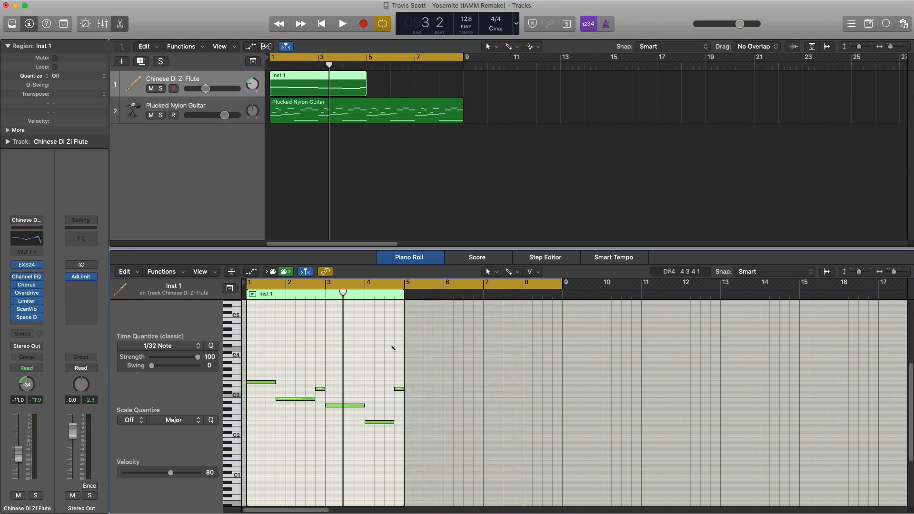
pyautogui.press('super+a')
pyautogui.press('super+r')
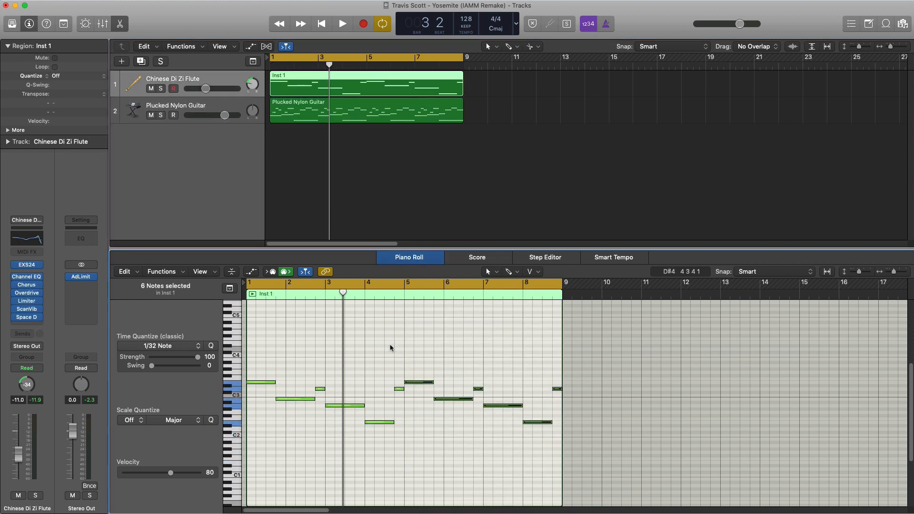
pyautogui.press('space')
pyautogui.press('x')
pyautogui.press('x')
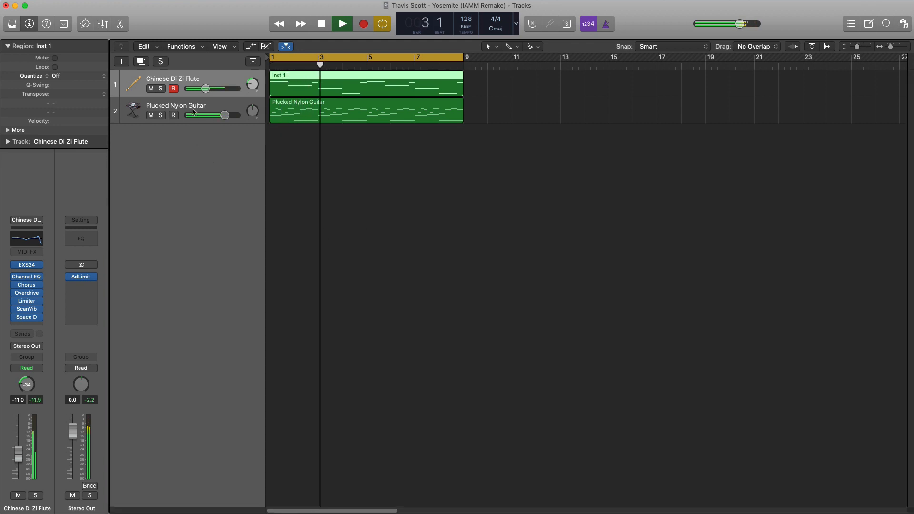
pyautogui.click(193, 111)
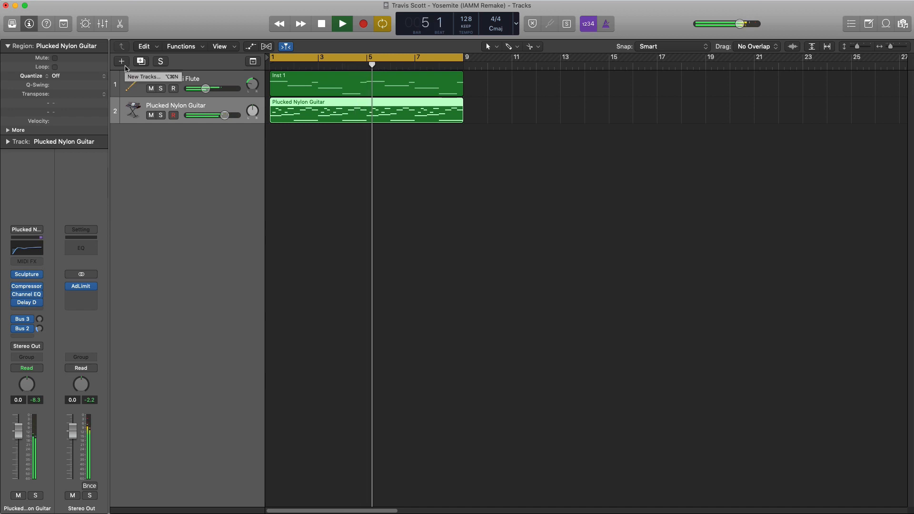
pyautogui.press('space')
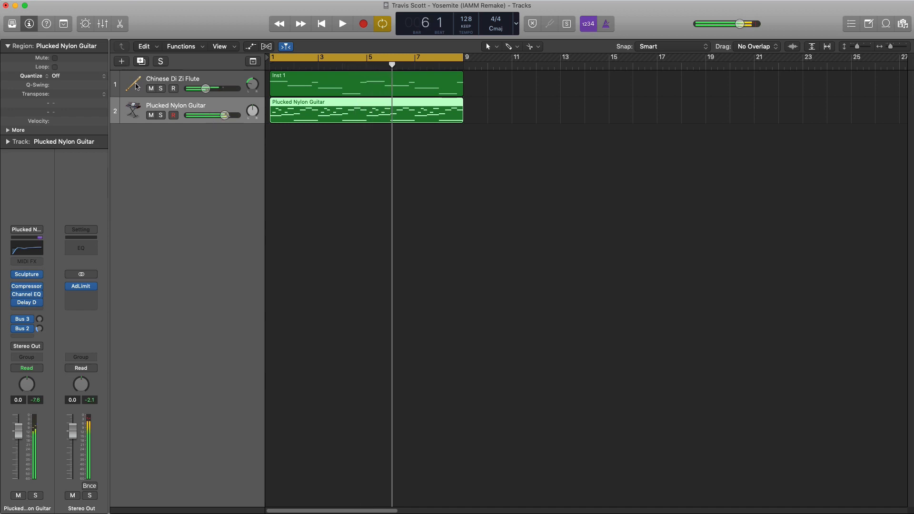
# Step: Create a third software instrument track and copy the eight-bar Plucked Nylon Guitar region onto it
pyautogui.click(122, 62)
pyautogui.press('Return')
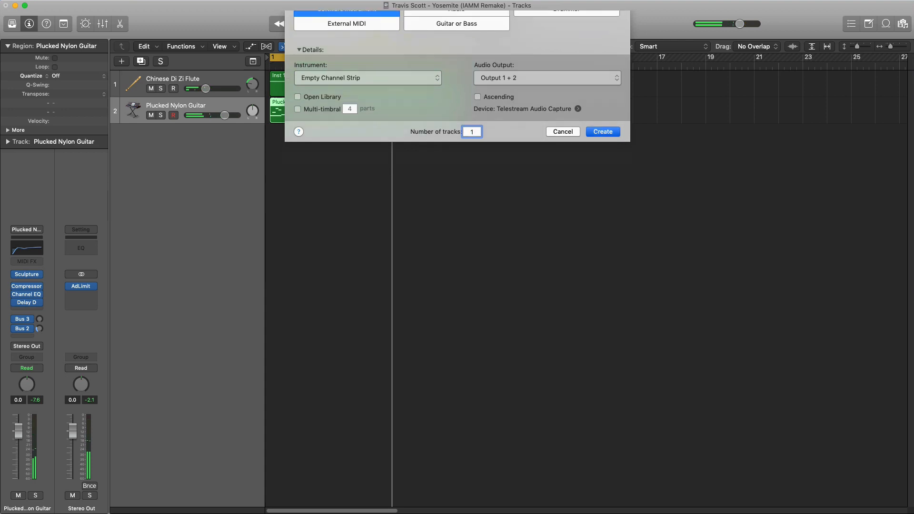
pyautogui.moveTo(322, 112); pyautogui.dragTo(327, 139)
# Step: Load Sunburst Electric from the Legacy Logic electric guitar sounds on the third track and audition it soloed
pyautogui.click(12, 23)
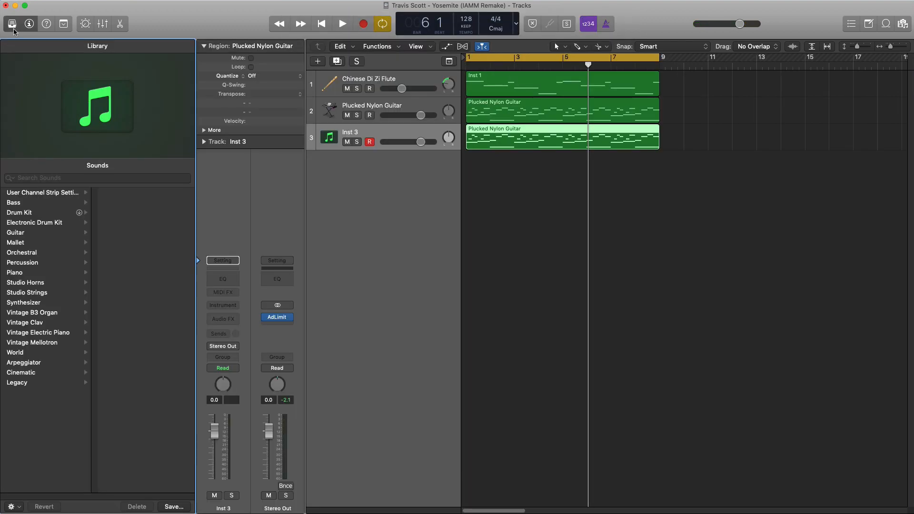
pyautogui.click(29, 384)
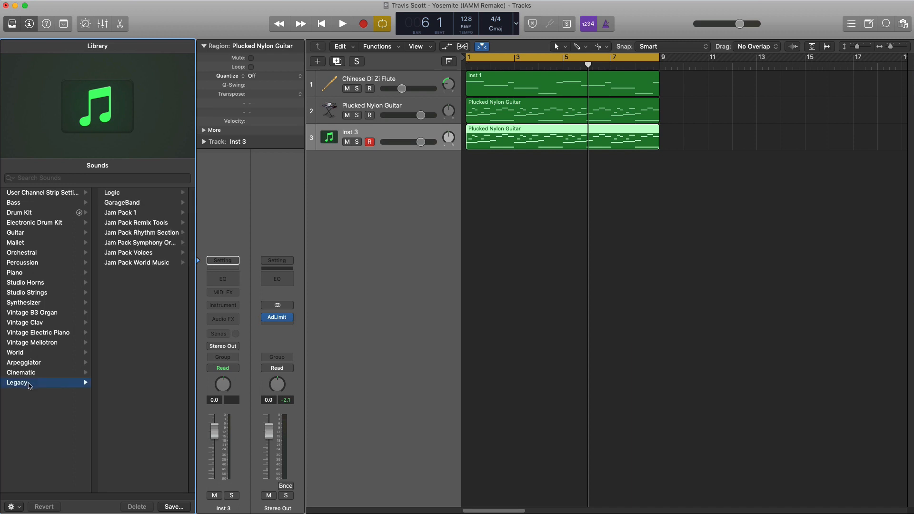
pyautogui.click(147, 193)
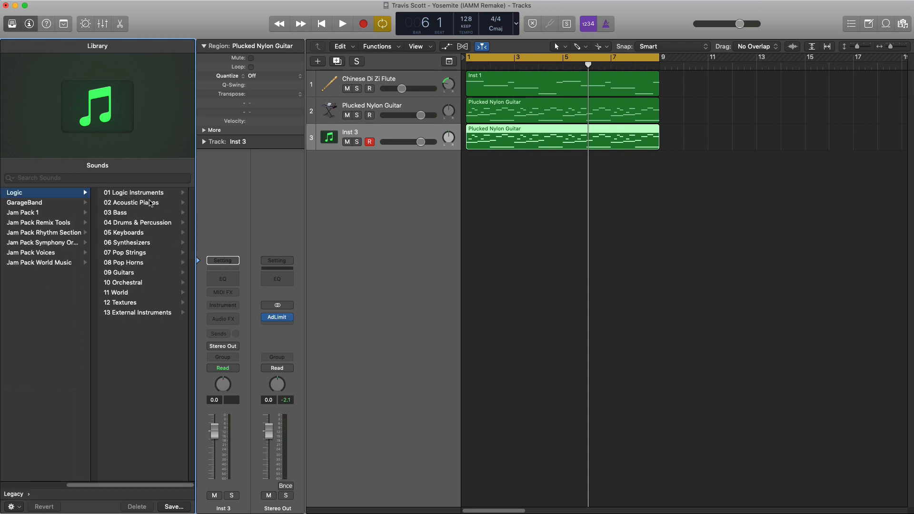
pyautogui.click(131, 273)
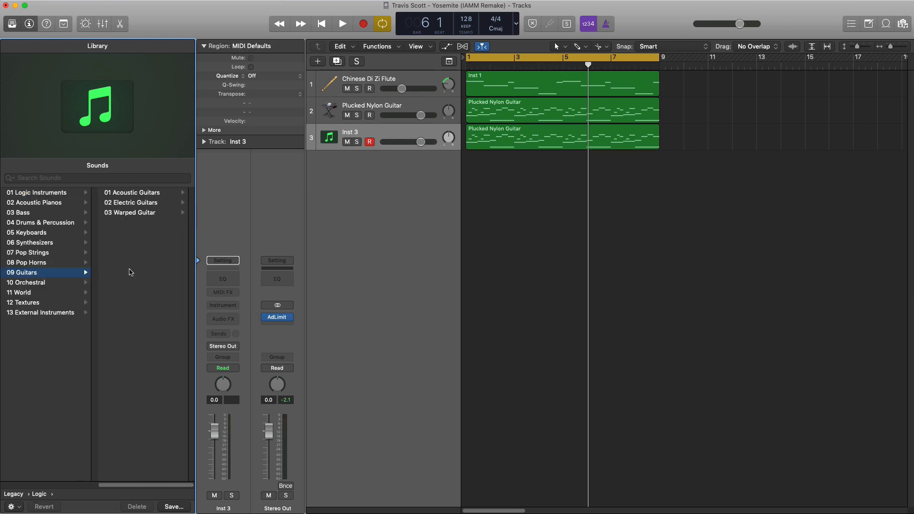
pyautogui.click(131, 203)
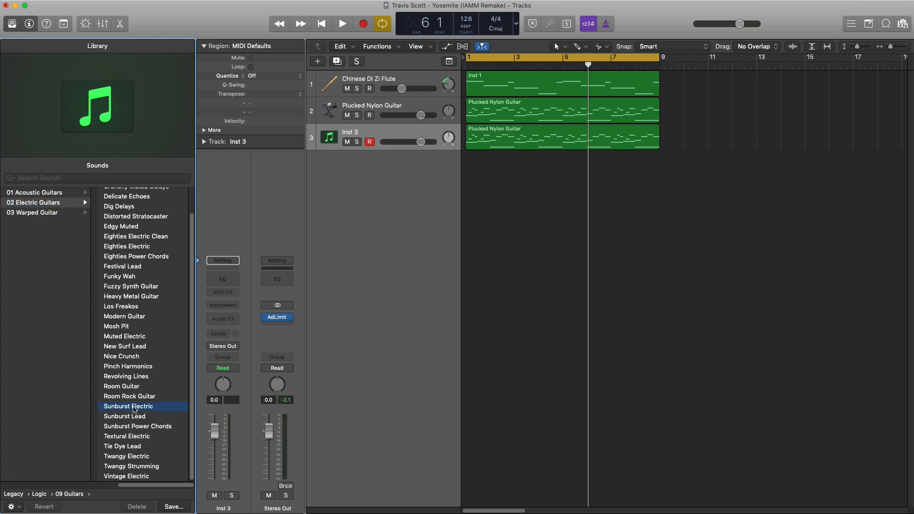
pyautogui.click(357, 142)
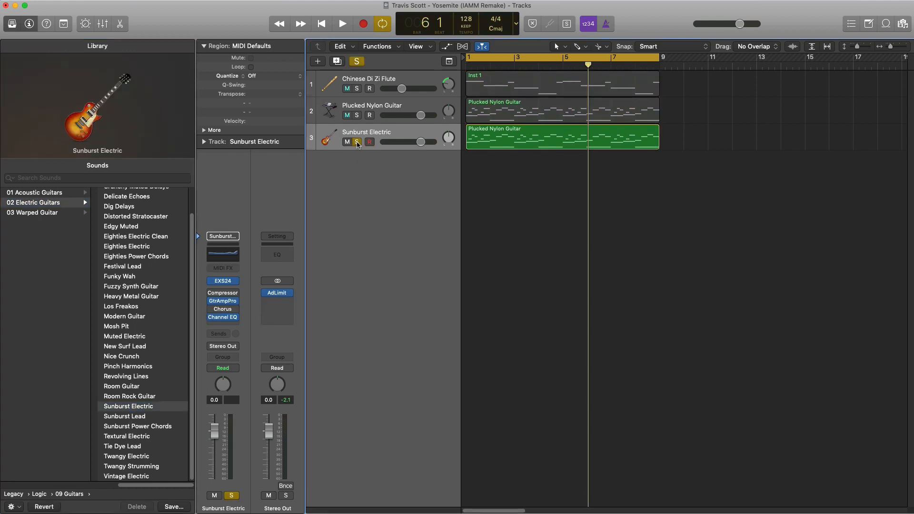
pyautogui.press('space')
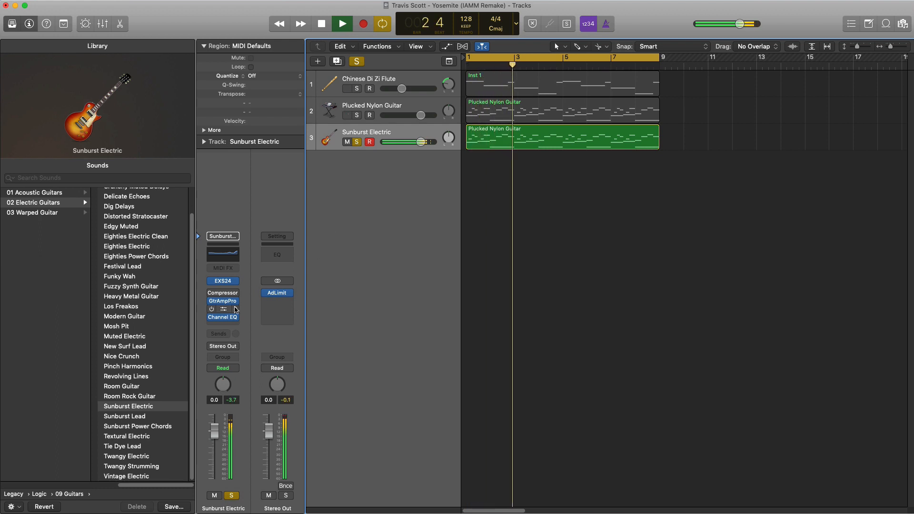
# Step: Bypass the guitar amp and chorus on Sunburst Electric and audition it with Plucked Nylon Guitar and the Chinese Di Zi Flute
pyautogui.click(357, 116)
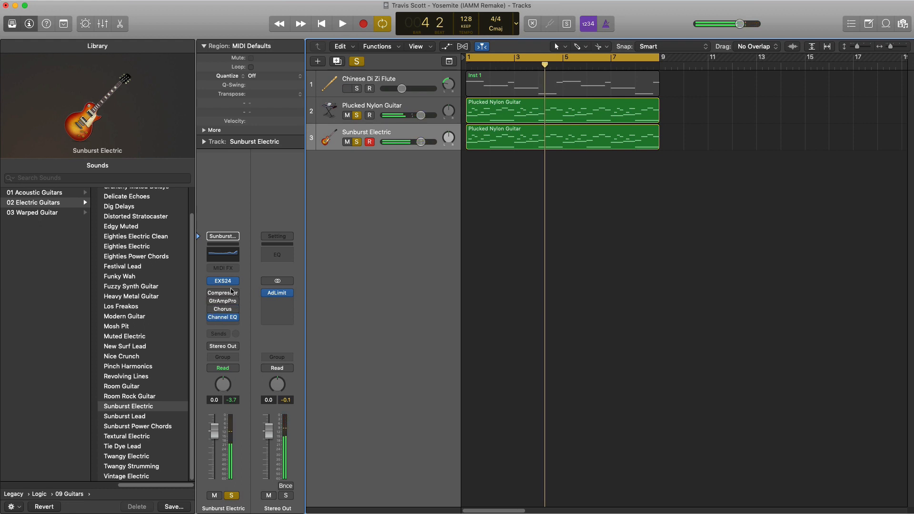
pyautogui.press('space')
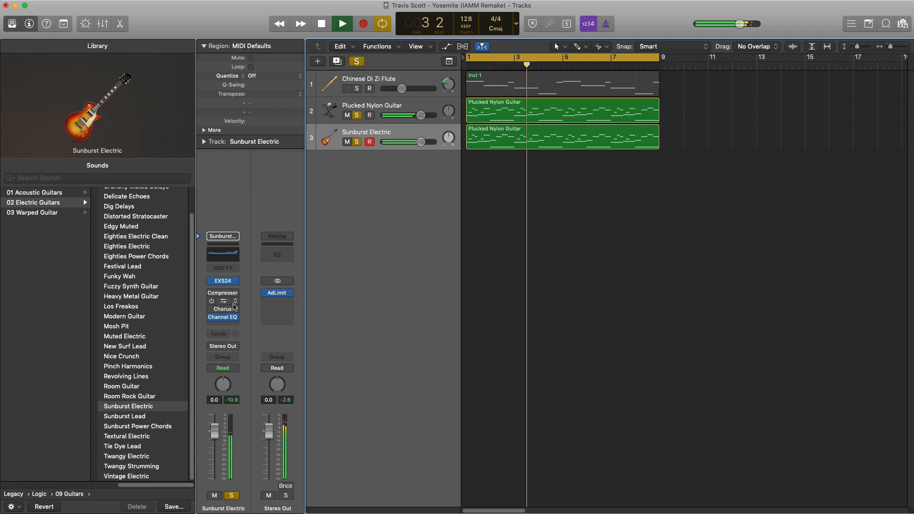
pyautogui.click(356, 89)
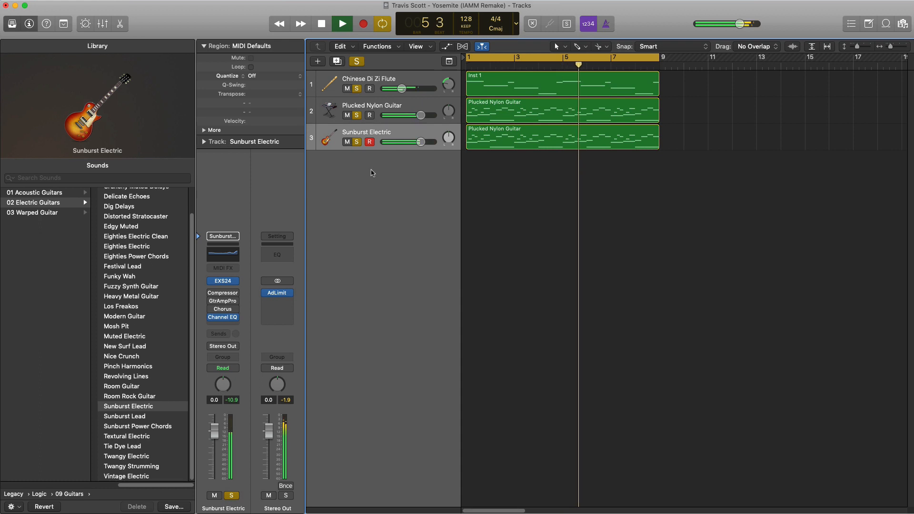
# Step: Create a fourth software instrument track, copy the eight-bar Sunburst Electric region onto it, and clear all track solos
pyautogui.click(317, 61)
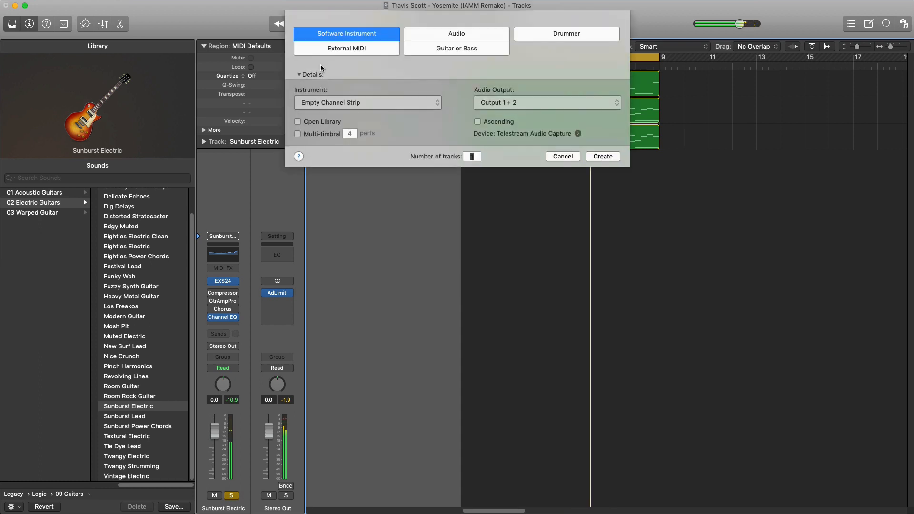
pyautogui.press('Return')
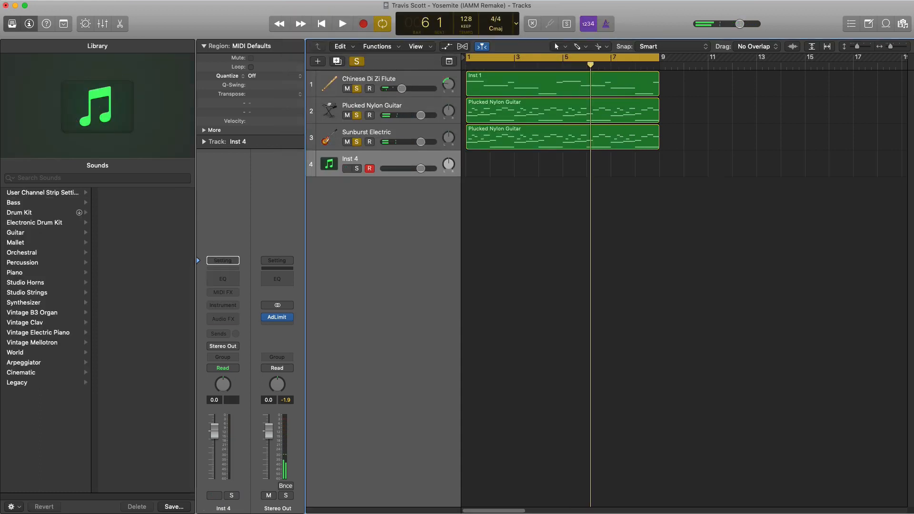
pyautogui.click(514, 138)
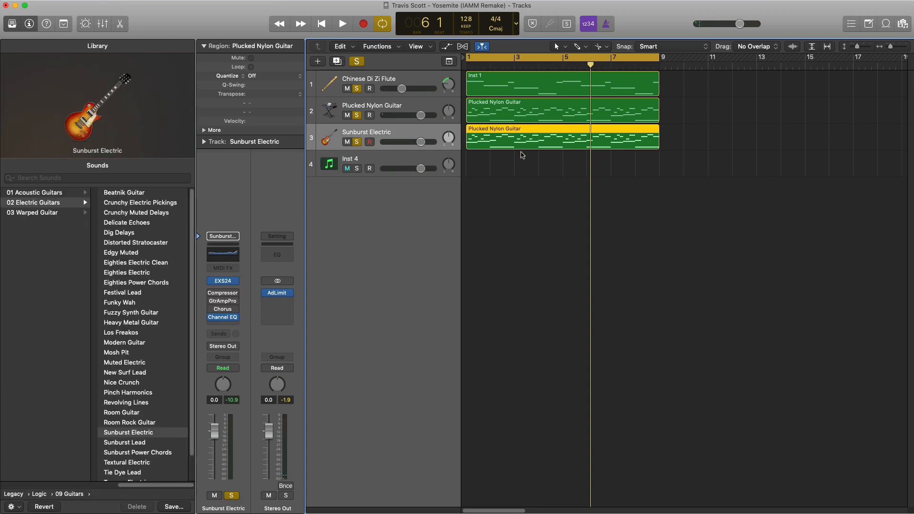
pyautogui.click(525, 169)
pyautogui.click(530, 149)
pyautogui.moveTo(531, 150); pyautogui.dragTo(532, 167)
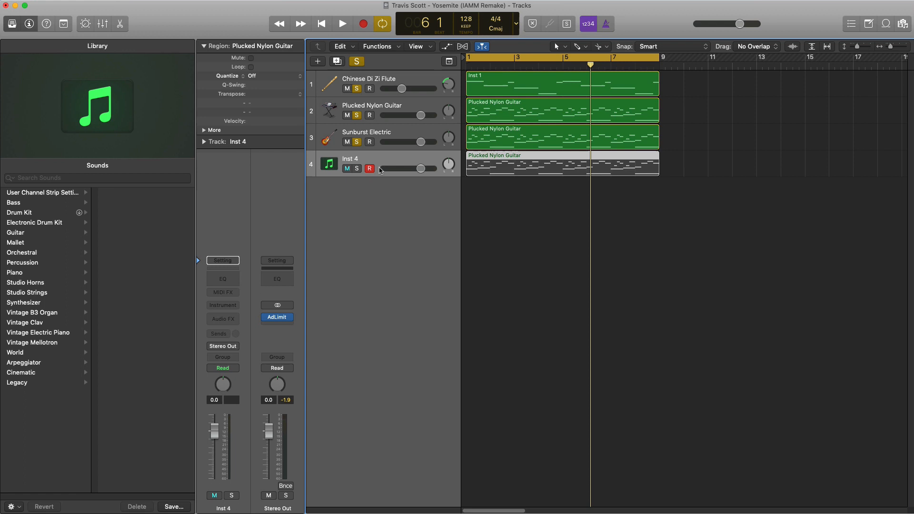
pyautogui.keyDown('alt'); pyautogui.click(358, 144); pyautogui.keyUp('alt')
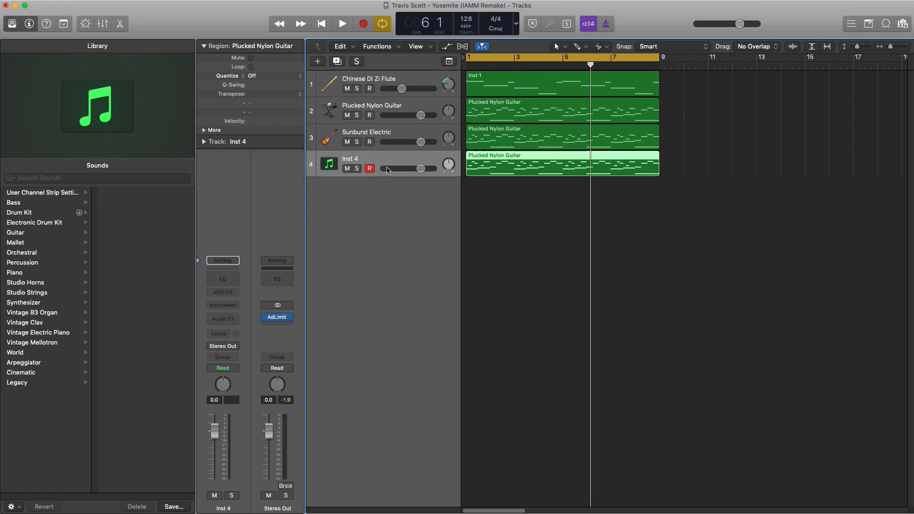
# Step: Load Twangy Electric from the Legacy Logic electric guitar sounds on the fourth track and play it soloed
pyautogui.click(44, 387)
pyautogui.click(145, 194)
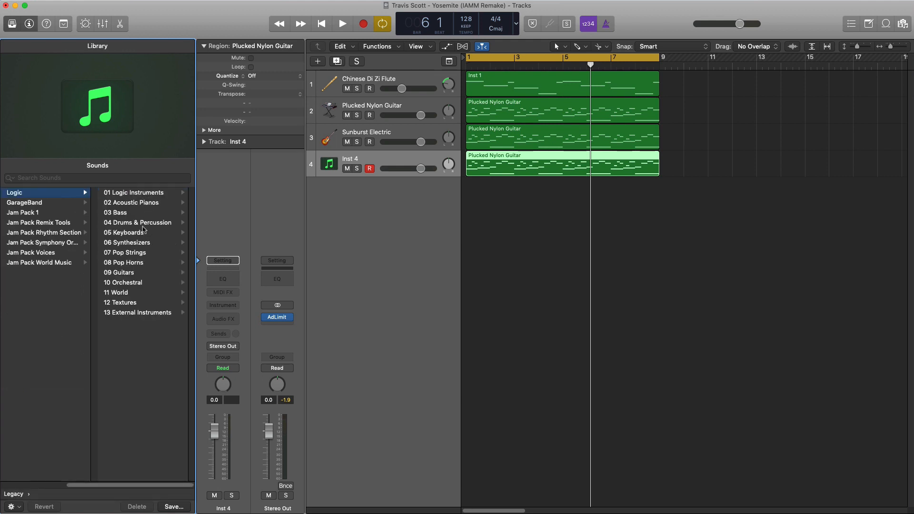
pyautogui.click(138, 276)
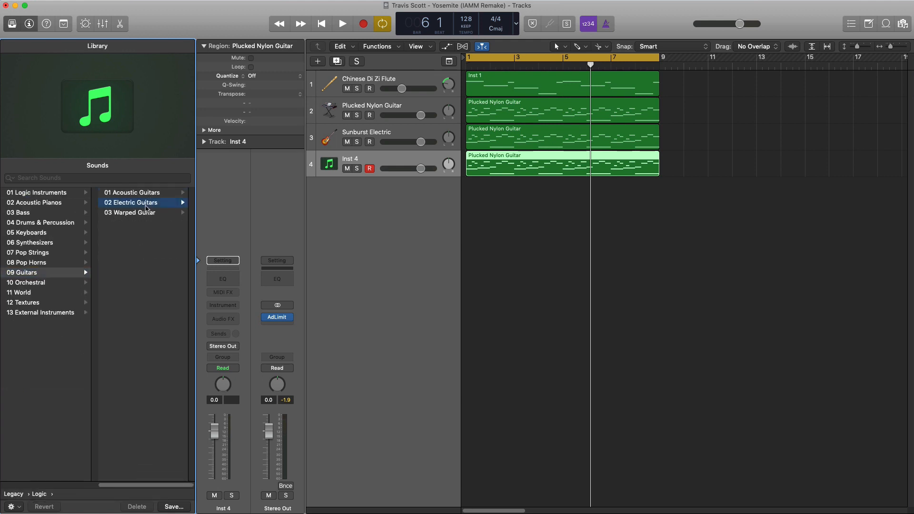
pyautogui.click(147, 204)
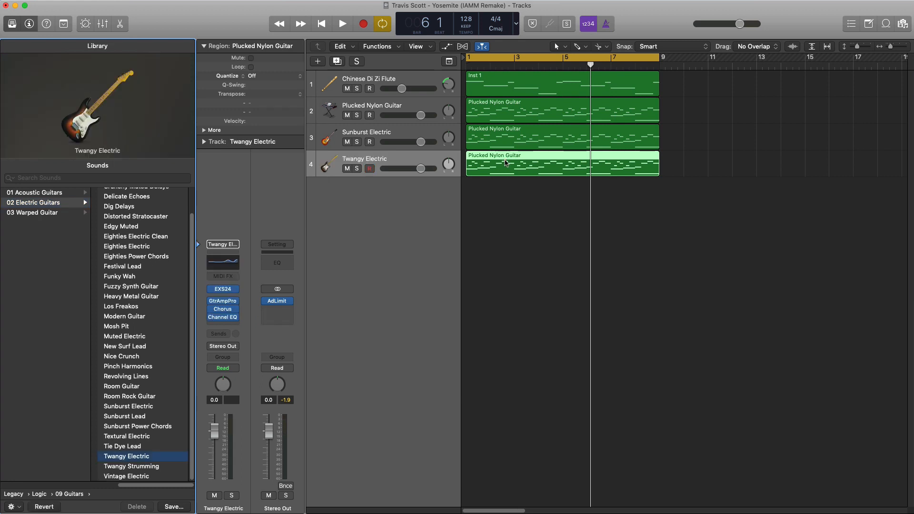
pyautogui.press('space')
pyautogui.click(357, 169)
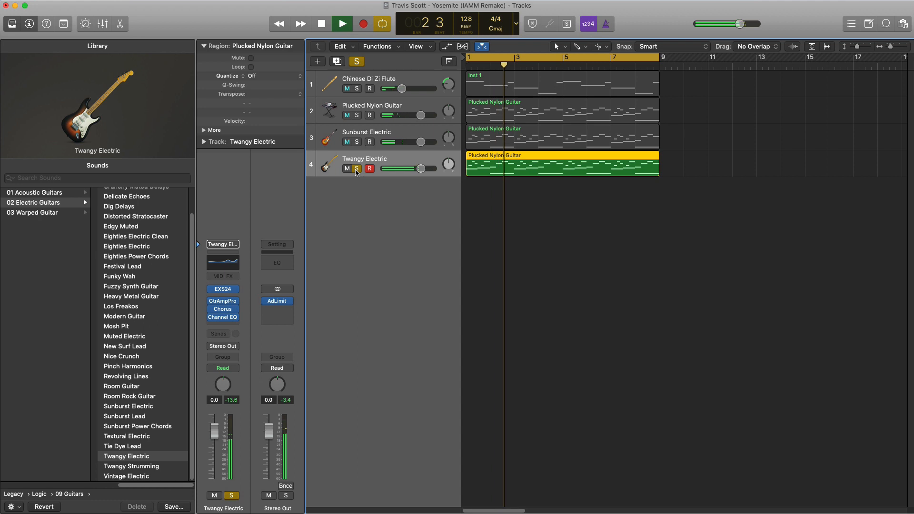
# Step: Bypass the chorus on Twangy Electric and audition it from bar 1 together with Sunburst Electric and Plucked Nylon Guitar
pyautogui.press('space')
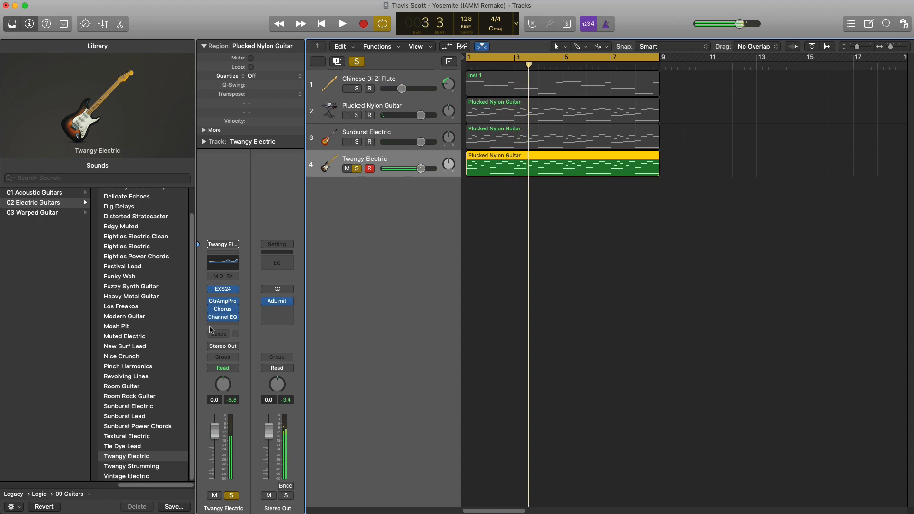
pyautogui.press('Return')
pyautogui.press('space')
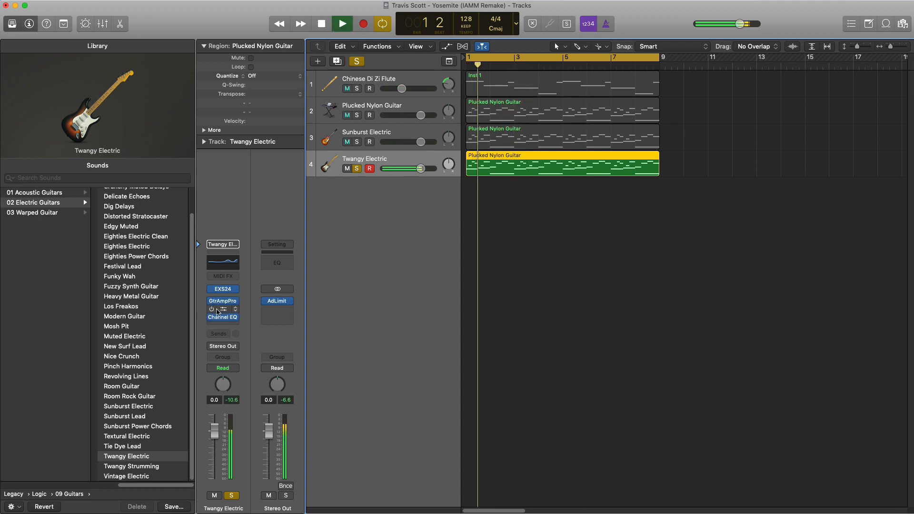
pyautogui.click(357, 142)
pyautogui.click(356, 115)
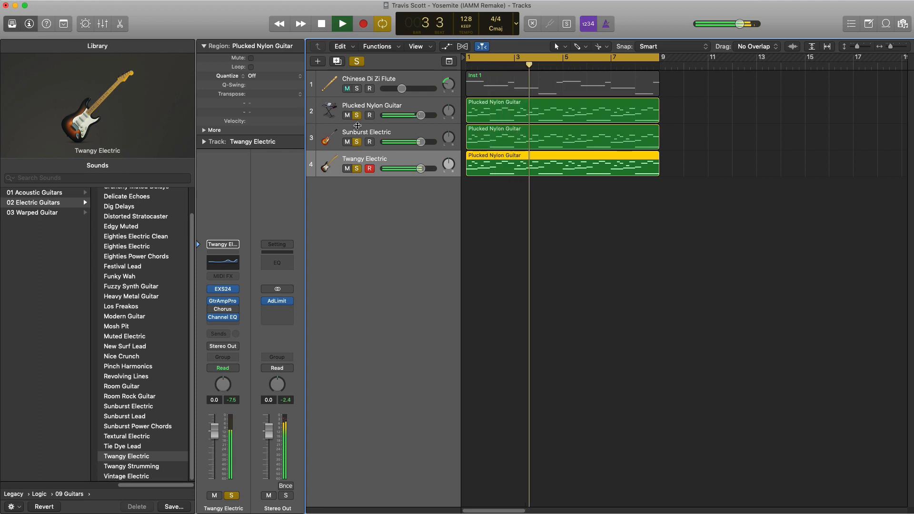
pyautogui.press('space')
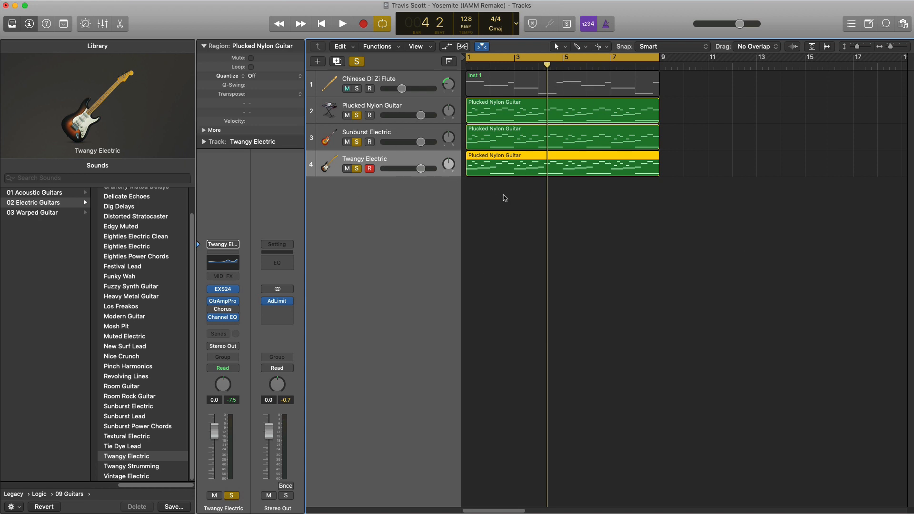
# Step: Create a fifth software instrument track, copy the eight-bar Twangy Electric region onto it, and clear all track solos
pyautogui.click(319, 65)
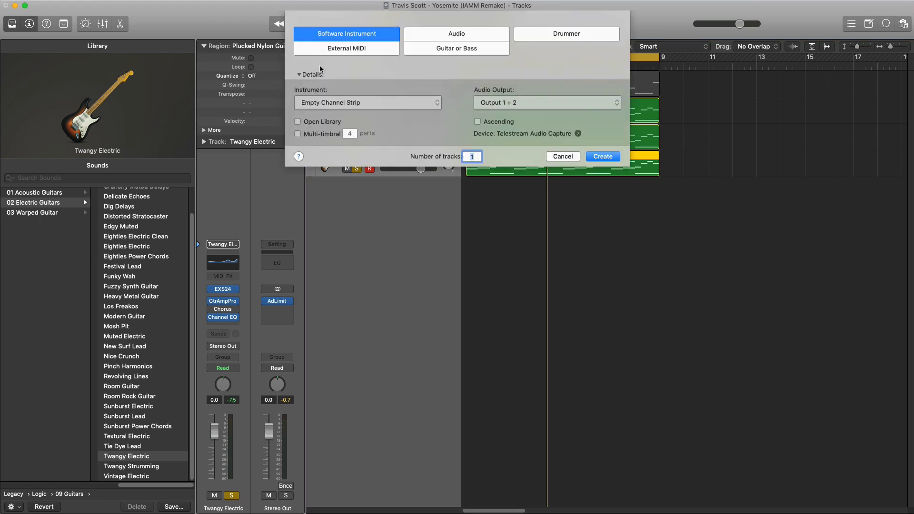
pyautogui.press('Return')
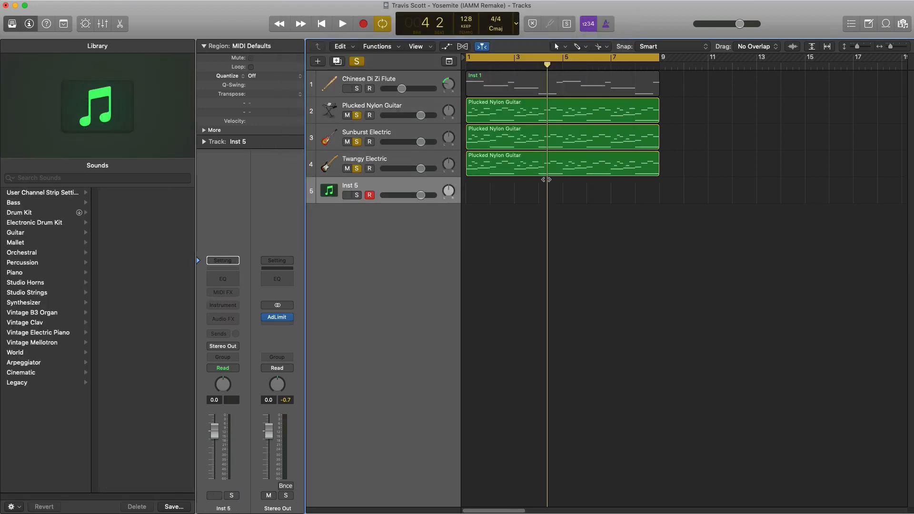
pyautogui.moveTo(547, 174); pyautogui.dragTo(544, 192)
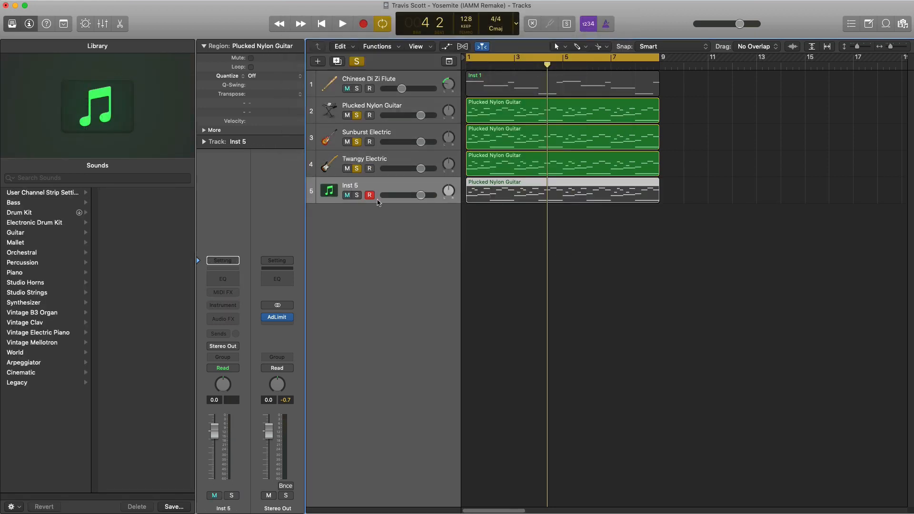
pyautogui.keyDown('alt'); pyautogui.click(358, 197); pyautogui.keyUp('alt')
pyautogui.keyDown('alt'); pyautogui.click(358, 197); pyautogui.keyUp('alt')
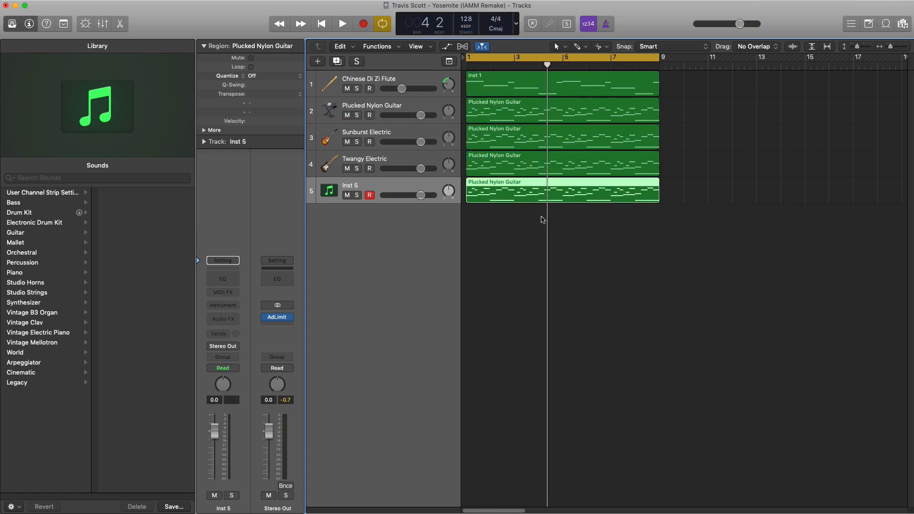
# Step: Load Prog Rock Bass from the Bass sounds on the fifth track and audition it with the full arrangement
pyautogui.press('space')
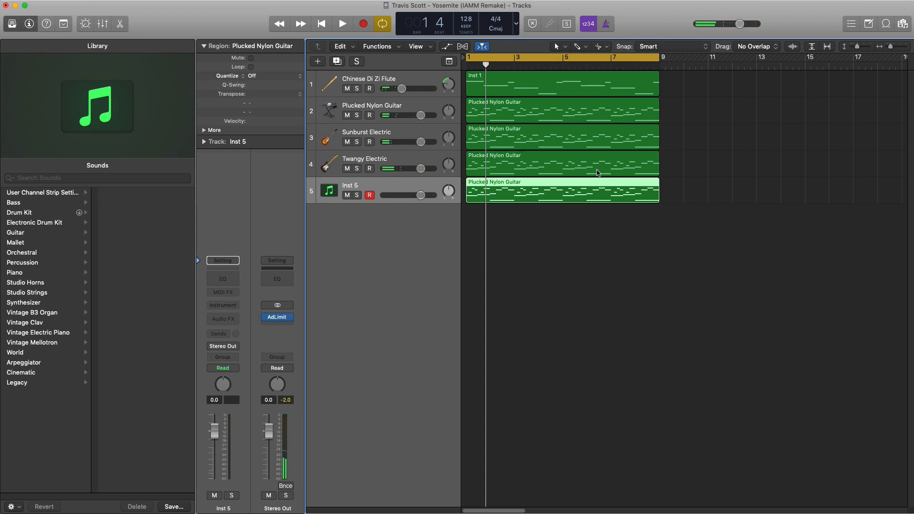
pyautogui.click(28, 204)
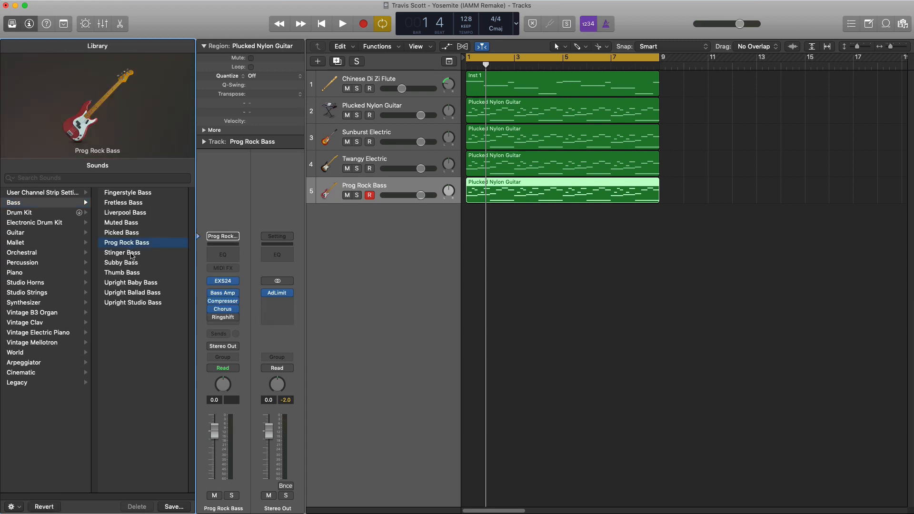
pyautogui.press('space')
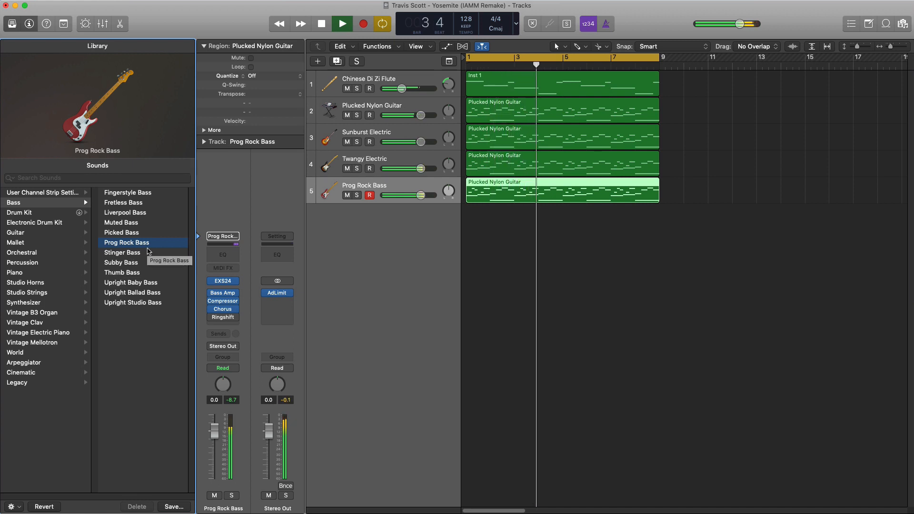
pyautogui.press('space')
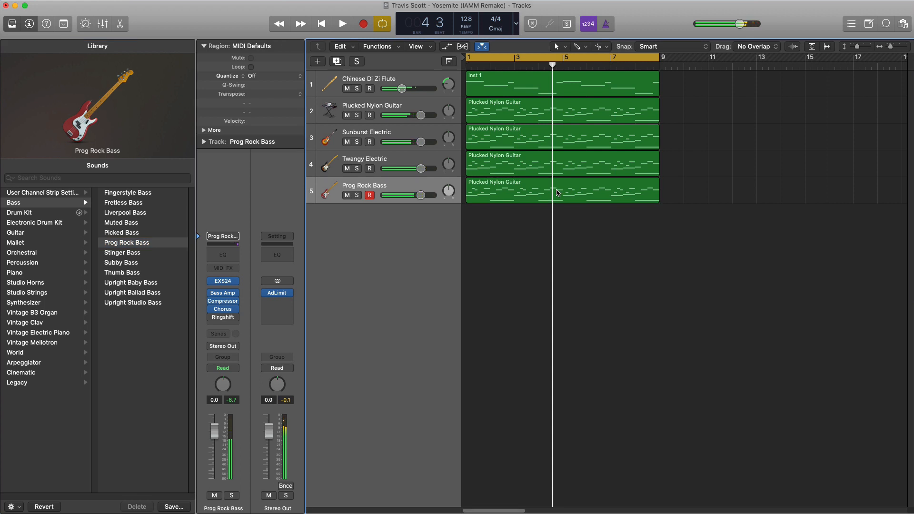
# Step: Delete the upper melody notes and the lowest long notes from the Prog Rock Bass region, keeping only the C2-to-E2 bass notes
pyautogui.doubleClick(558, 192)
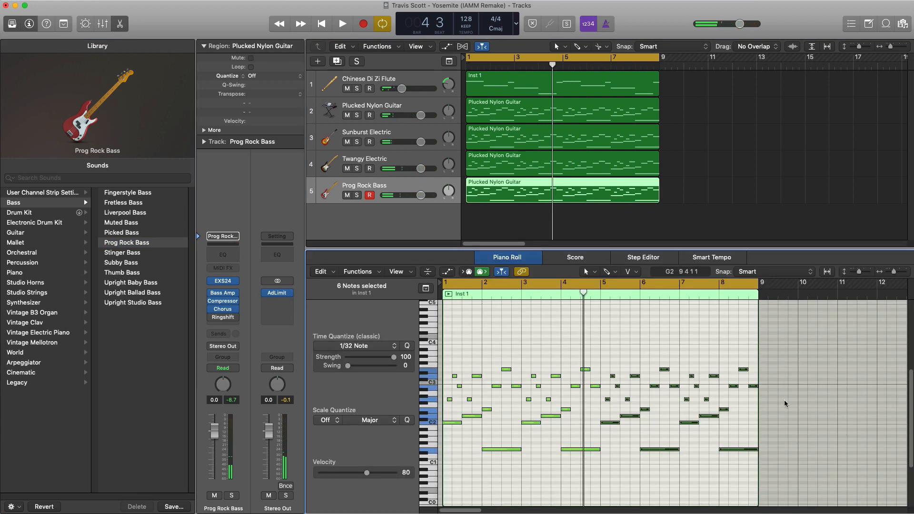
pyautogui.moveTo(785, 401); pyautogui.dragTo(433, 359)
pyautogui.press('Delete')
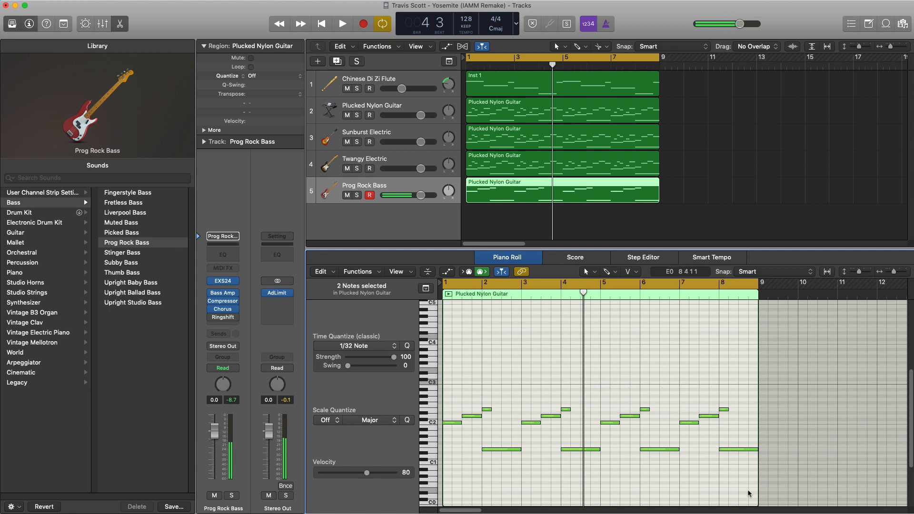
pyautogui.moveTo(756, 485); pyautogui.dragTo(481, 441)
pyautogui.press('Delete')
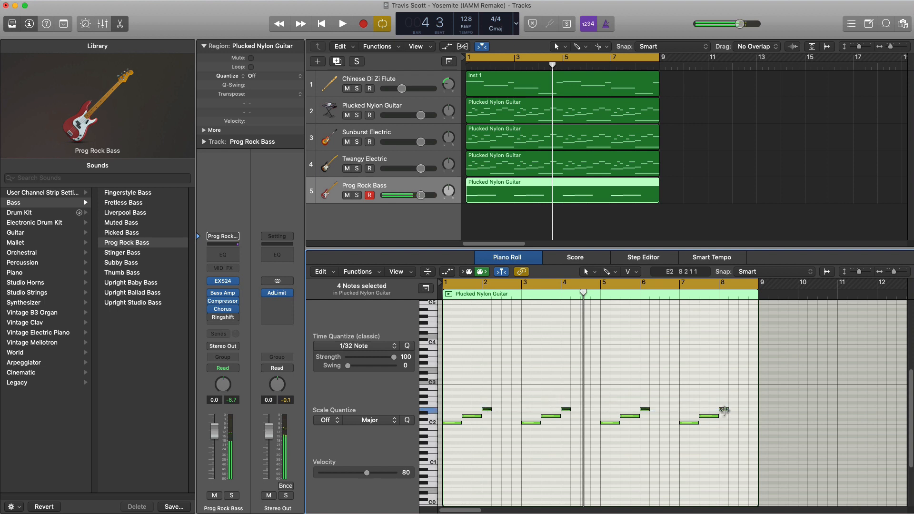
# Step: Lengthen the four E2 notes in the bass region to a full bar each, play back the result, and close the note editor
pyautogui.moveTo(725, 413); pyautogui.dragTo(754, 413)
pyautogui.press('space')
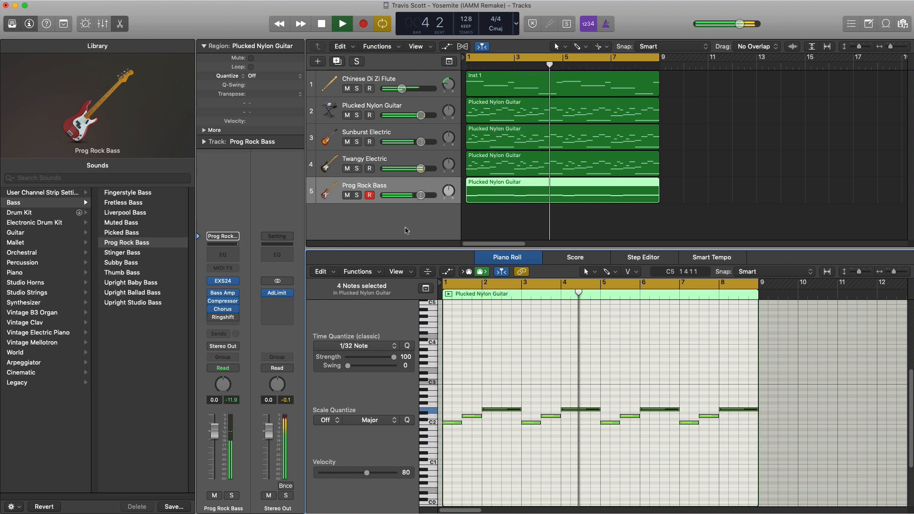
pyautogui.press('e')
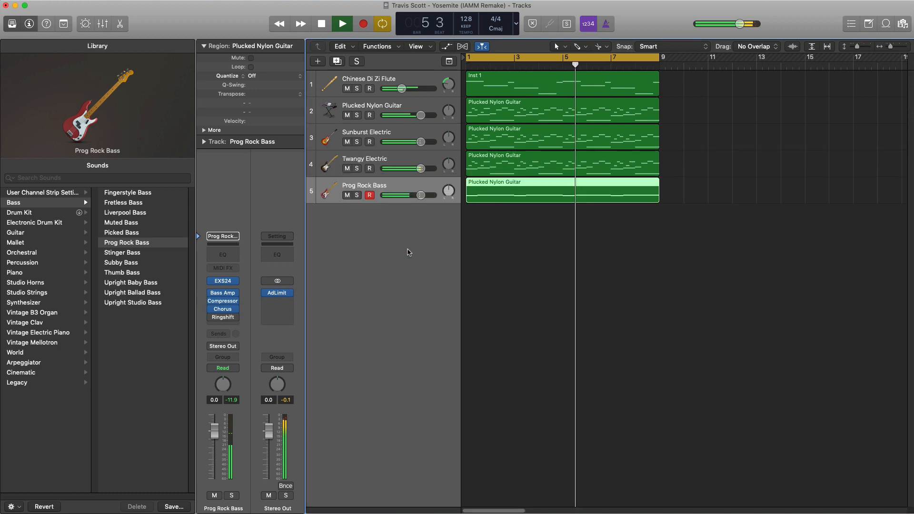
# Step: Solo the three guitars with the bass, lower the Prog Rock Bass volume to about -4.3 dB, and clear the solos
pyautogui.moveTo(356, 116); pyautogui.dragTo(357, 194)
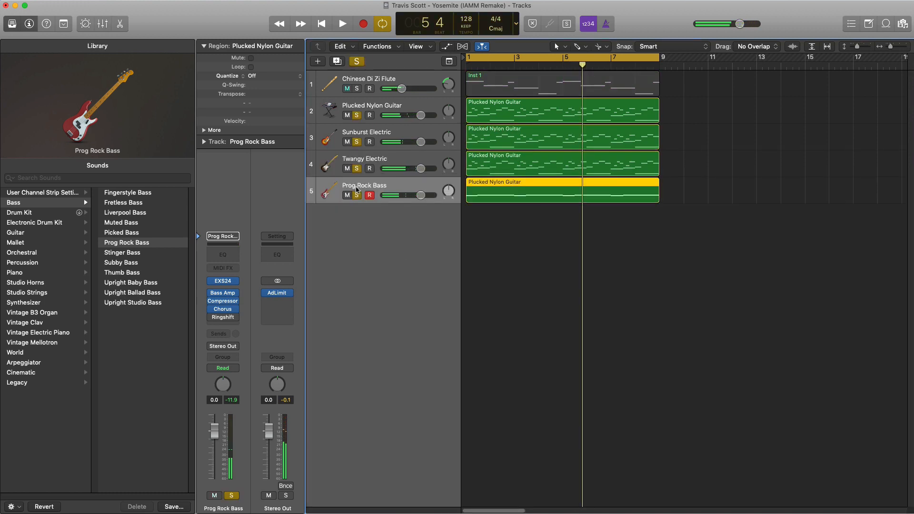
pyautogui.press('space')
pyautogui.moveTo(419, 198); pyautogui.dragTo(410, 197)
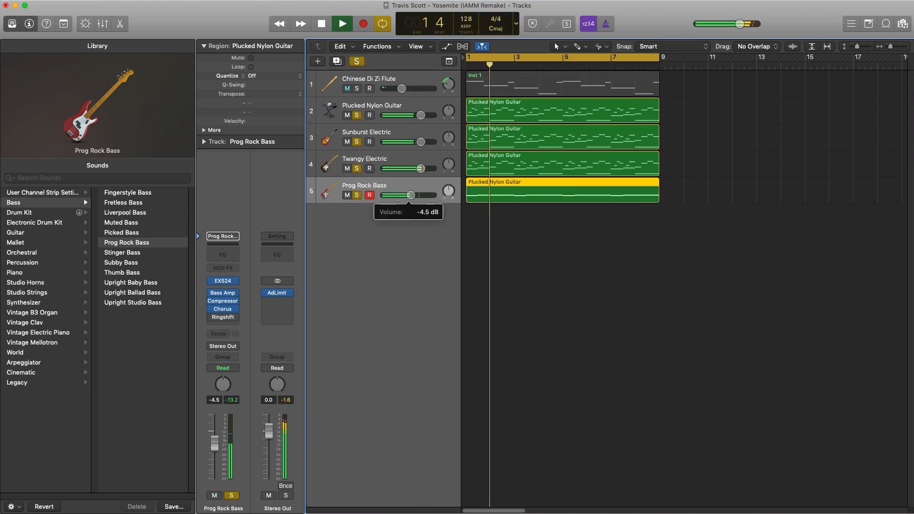
pyautogui.keyDown('alt'); pyautogui.click(358, 115); pyautogui.keyUp('alt')
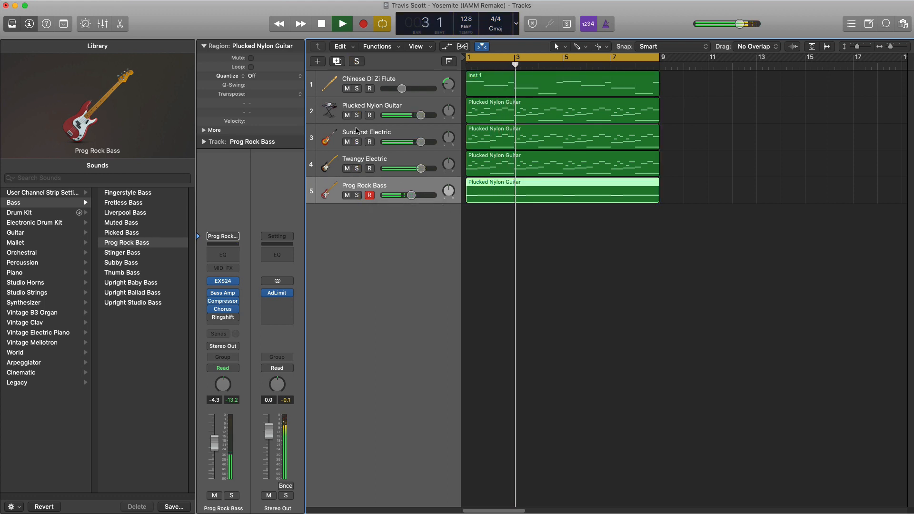
# Step: Solo the three guitars, lower Plucked Nylon Guitar and Sunburst Electric to matching volumes, and set Twangy Electric slightly below them
pyautogui.click(357, 142)
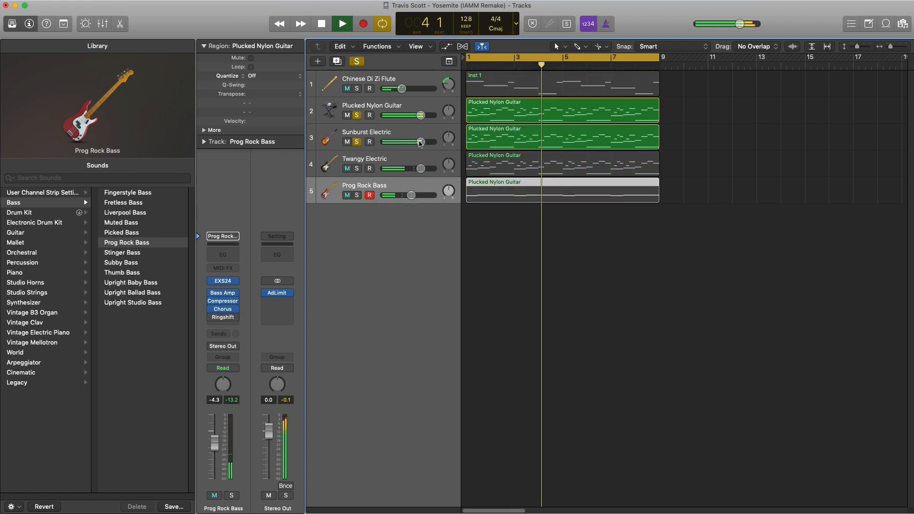
pyautogui.moveTo(413, 142); pyautogui.dragTo(413, 115)
pyautogui.click(357, 168)
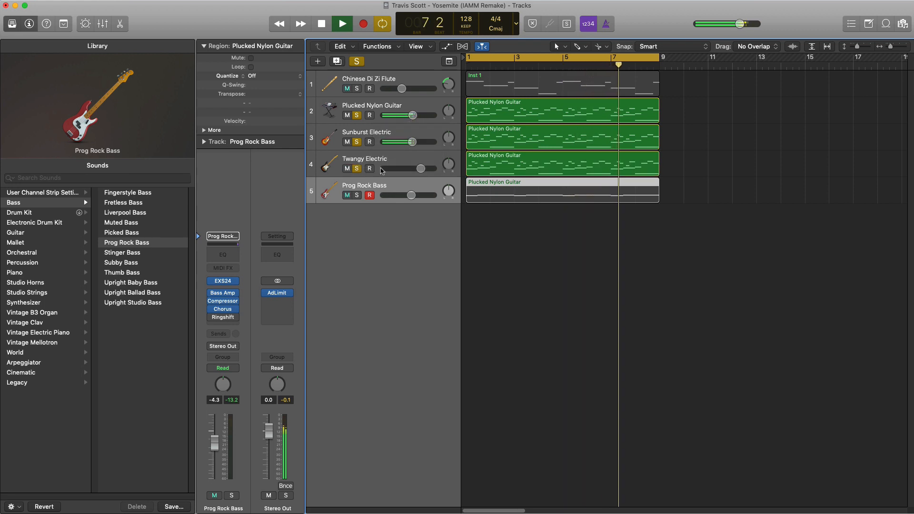
pyautogui.moveTo(421, 168); pyautogui.dragTo(398, 171)
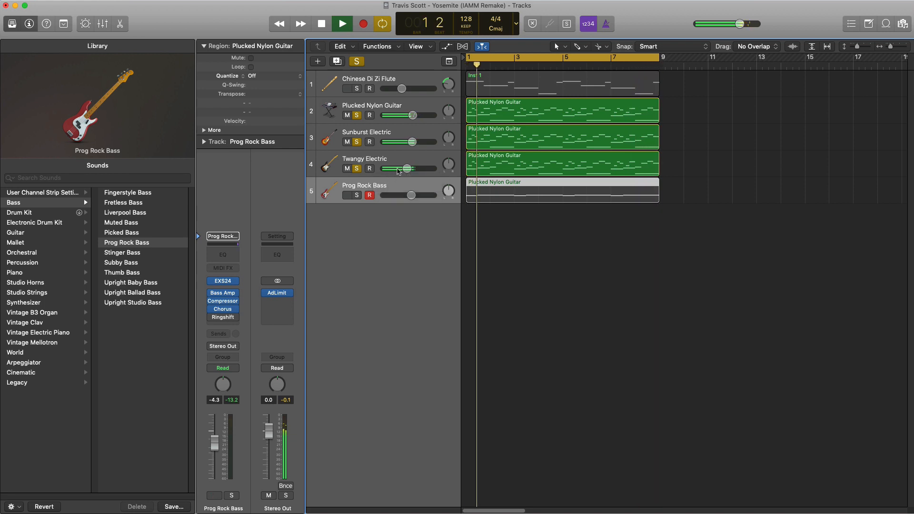
# Step: Solo the Prog Rock Bass with the guitars, raise its volume to -2.9 dB during playback, and stop
pyautogui.click(356, 195)
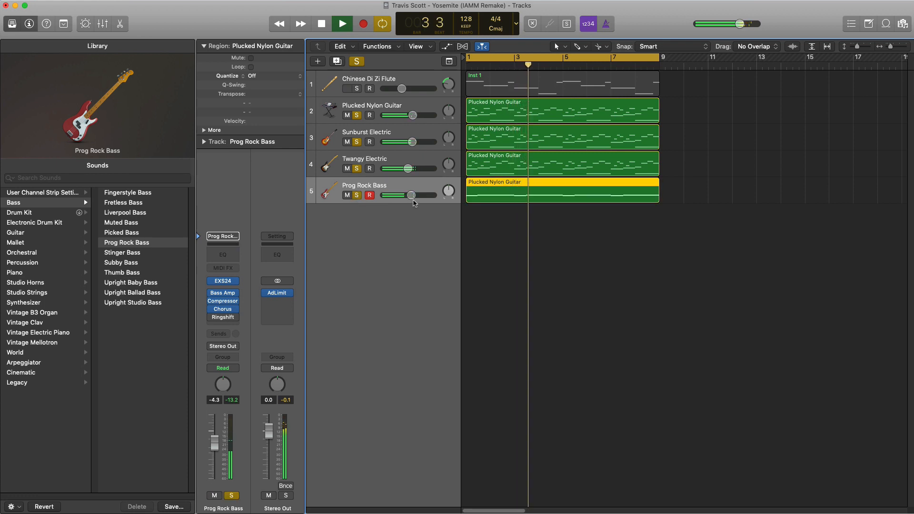
pyautogui.moveTo(413, 200); pyautogui.dragTo(419, 200)
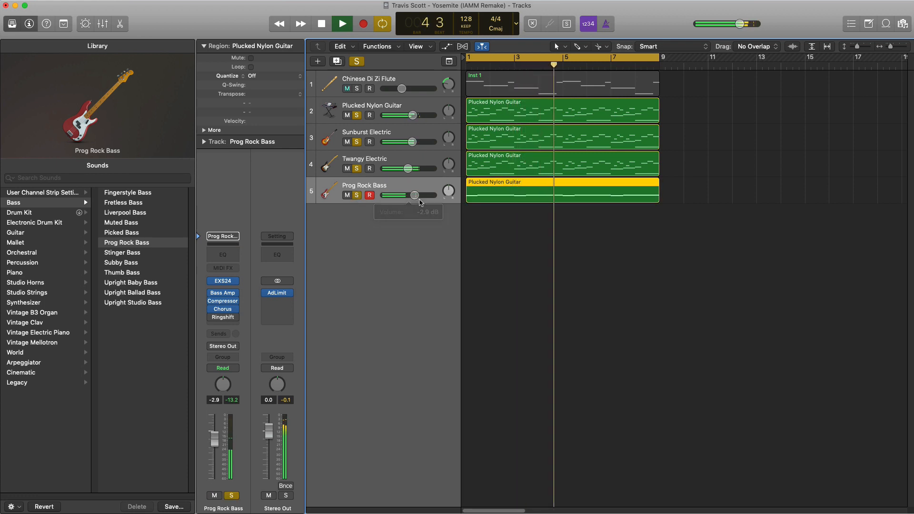
pyautogui.press('space')
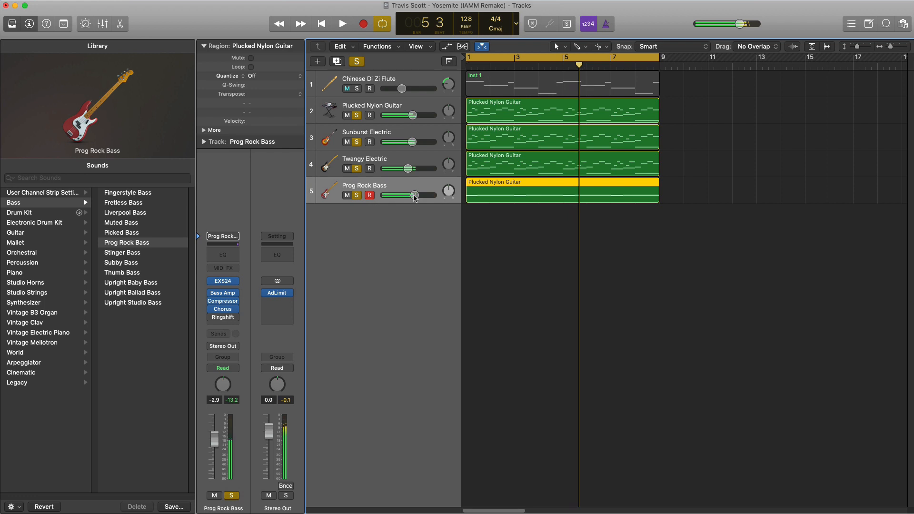
# Step: Group the three guitar tracks and the Prog Rock Bass into a Summing Stack
pyautogui.moveTo(381, 119); pyautogui.dragTo(382, 186)
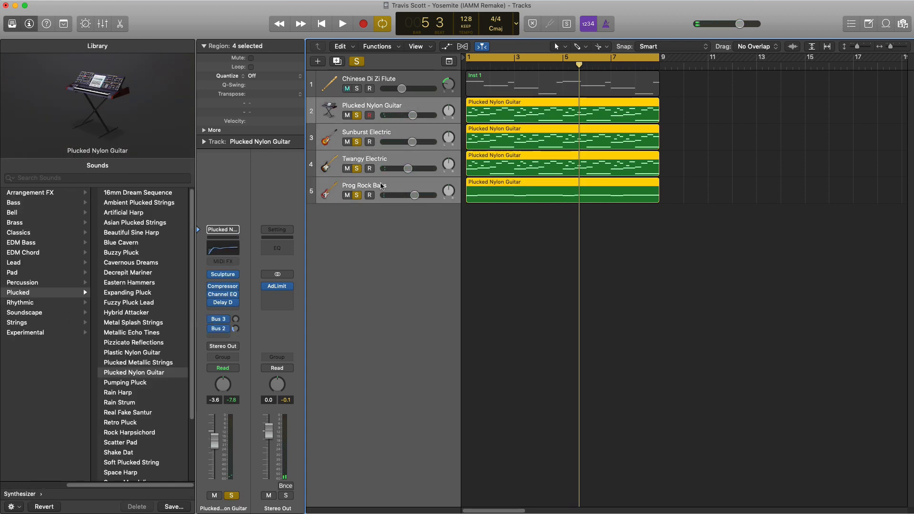
pyautogui.rightClick(382, 186)
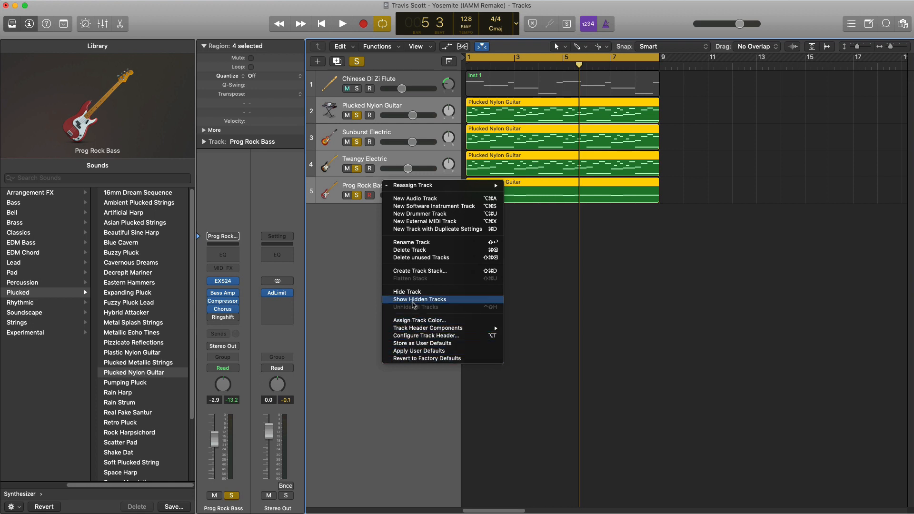
pyautogui.click(415, 273)
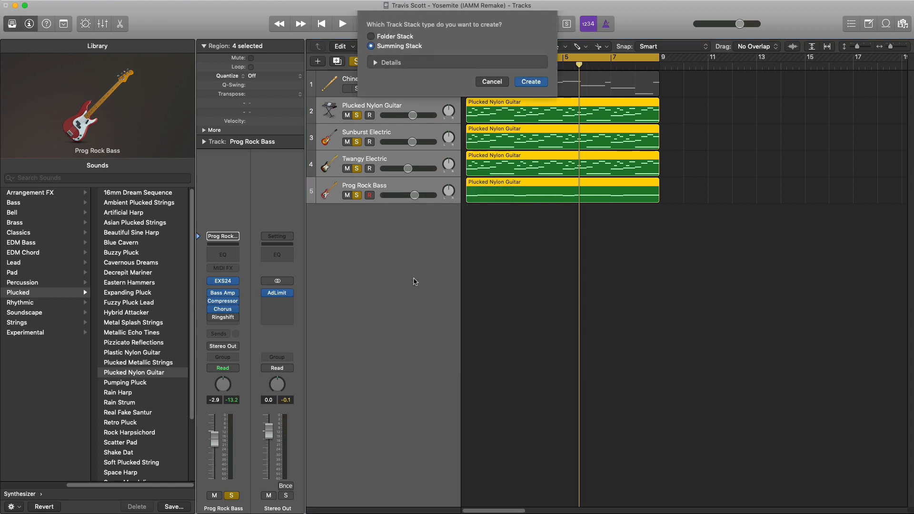
pyautogui.press('Return')
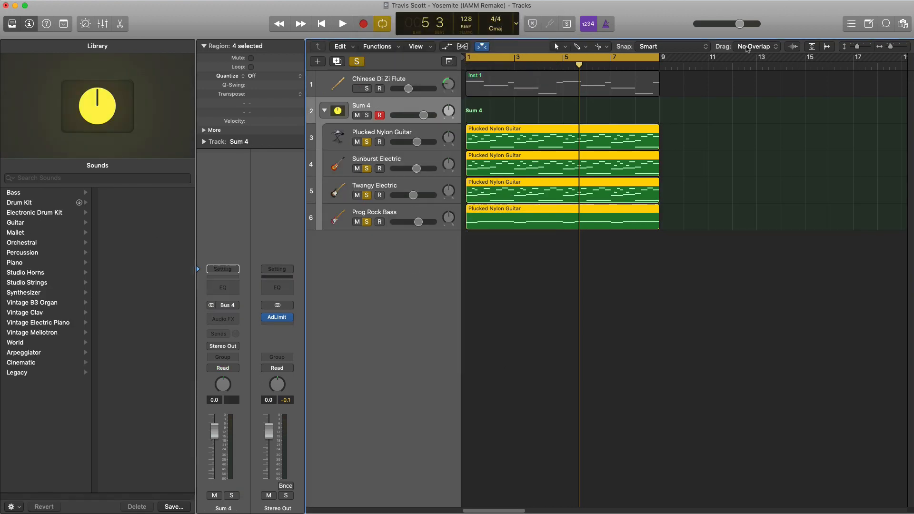
# Step: Insert a stereo Amp Designer on the Sum 4 stack with the clean King's Tone preset, and play back the result
pyautogui.click(224, 320)
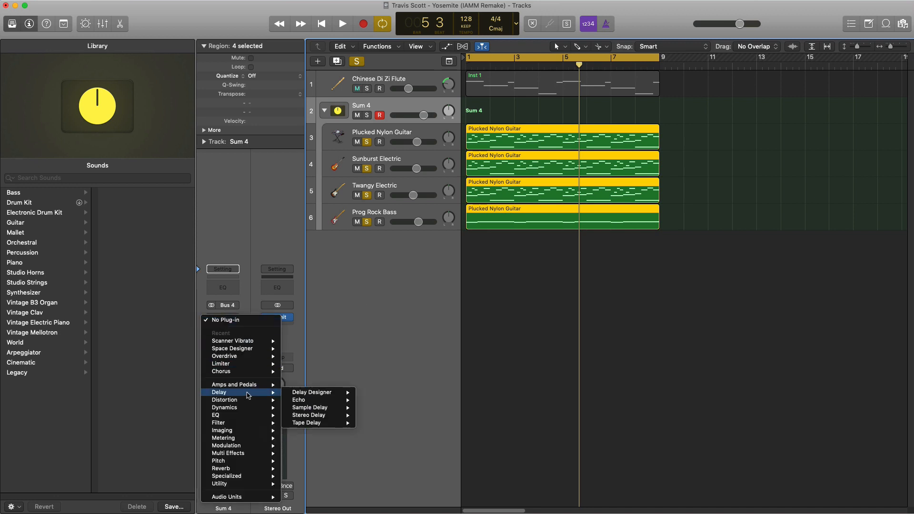
pyautogui.moveTo(257, 385)
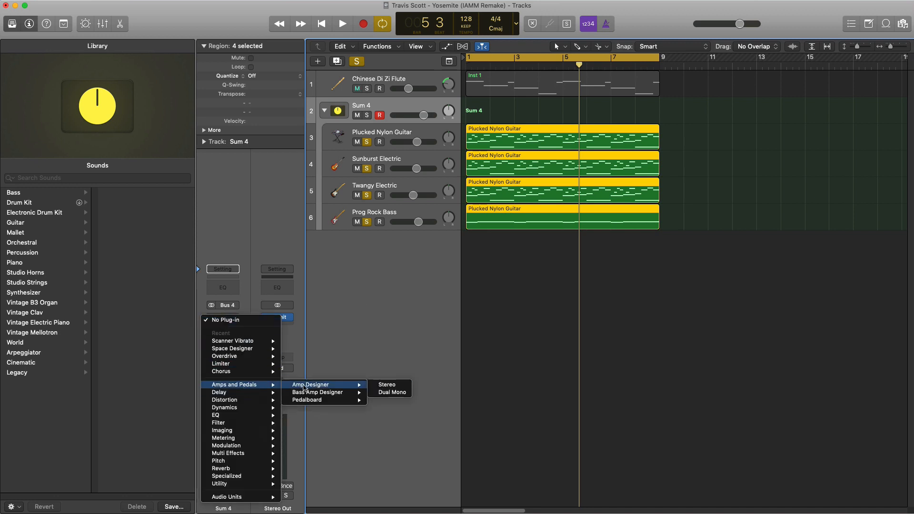
pyautogui.click(393, 387)
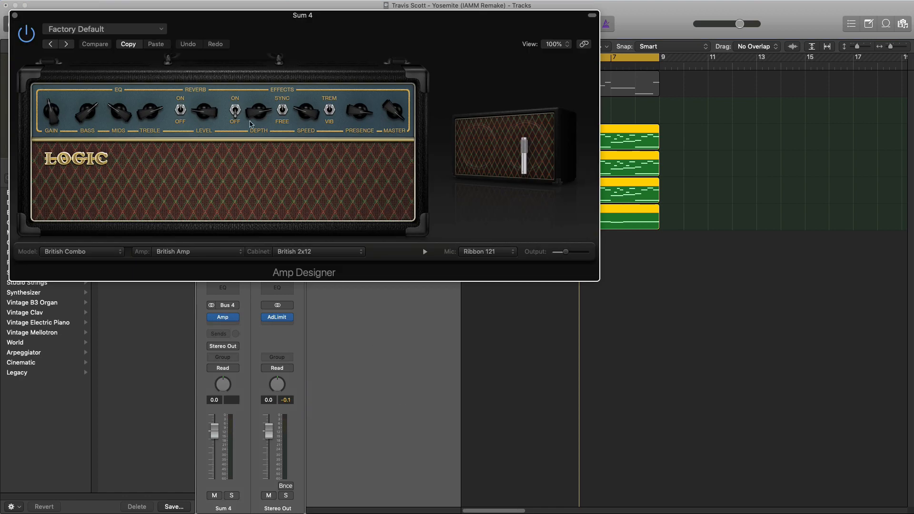
pyautogui.moveTo(220, 28); pyautogui.dragTo(333, 47)
pyautogui.click(249, 49)
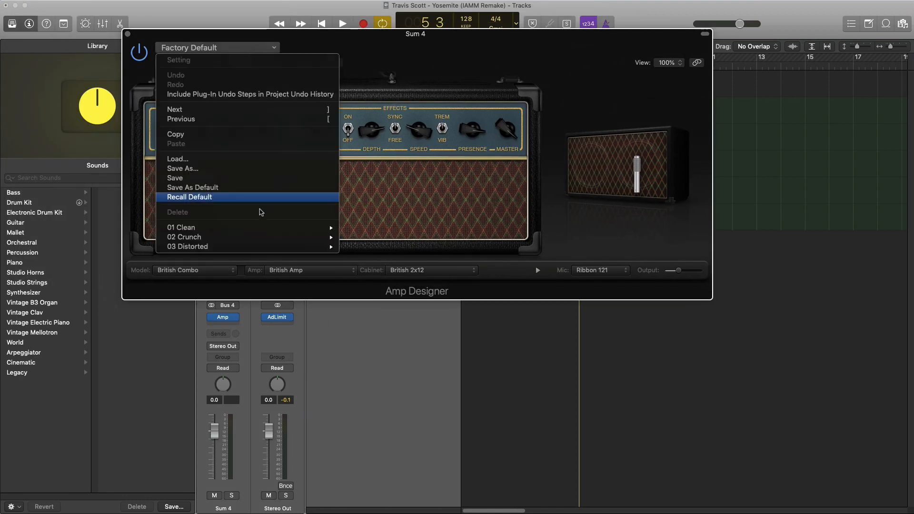
pyautogui.moveTo(304, 230)
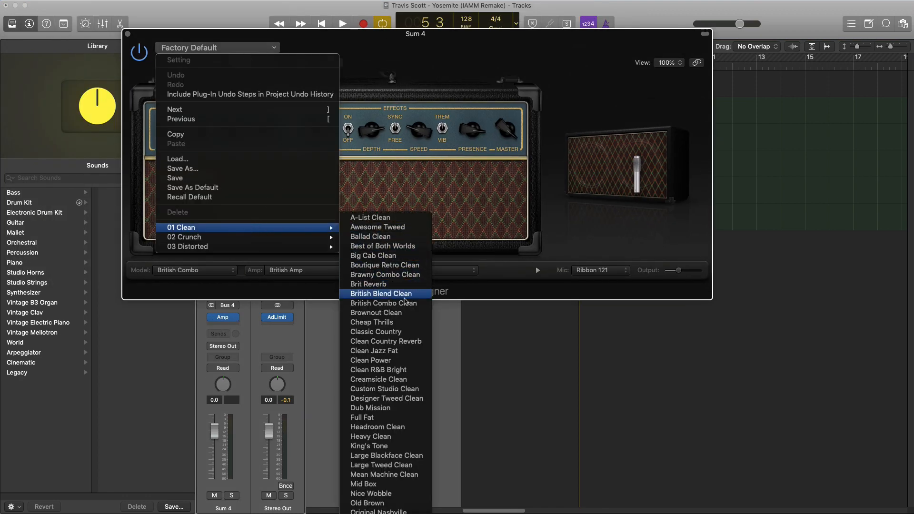
pyautogui.click(370, 446)
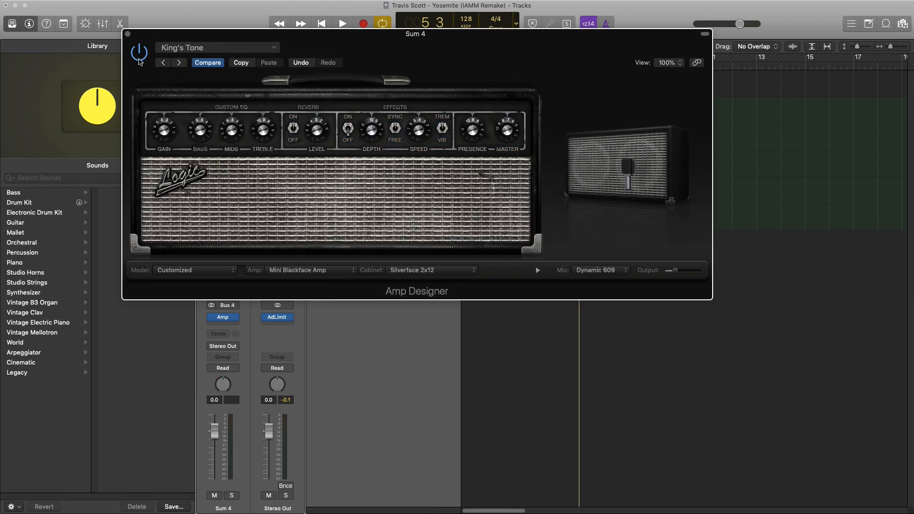
pyautogui.click(127, 35)
pyautogui.press('space')
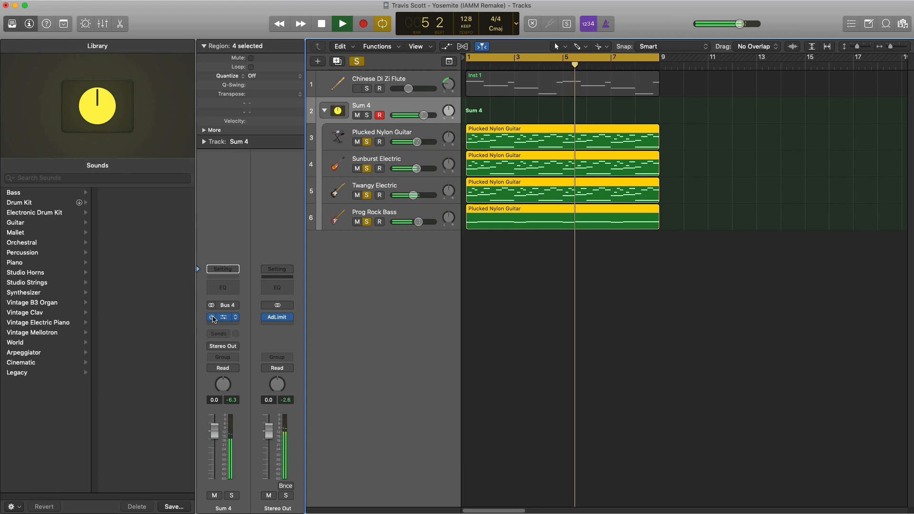
pyautogui.press('space')
# Step: Add a Chorus effect to the Sum 4 stack and set its Mix to 40% while listening
pyautogui.click(223, 327)
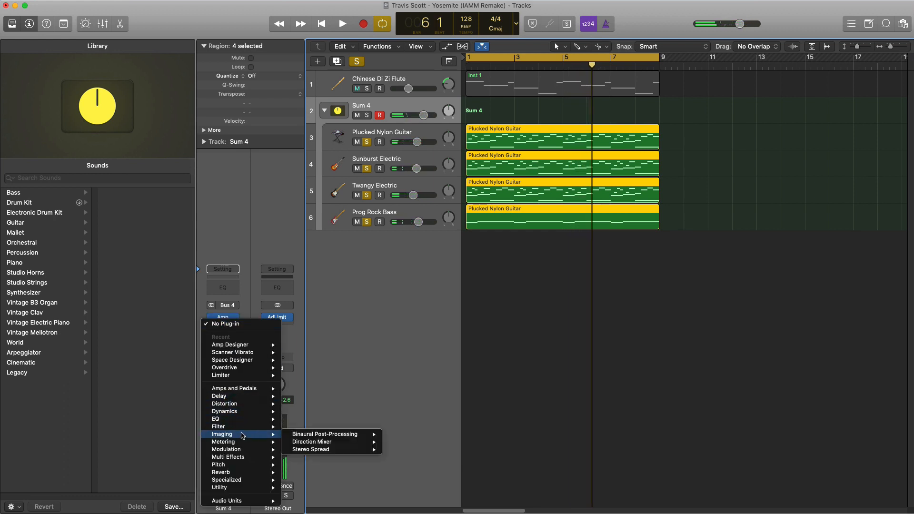
pyautogui.moveTo(247, 451)
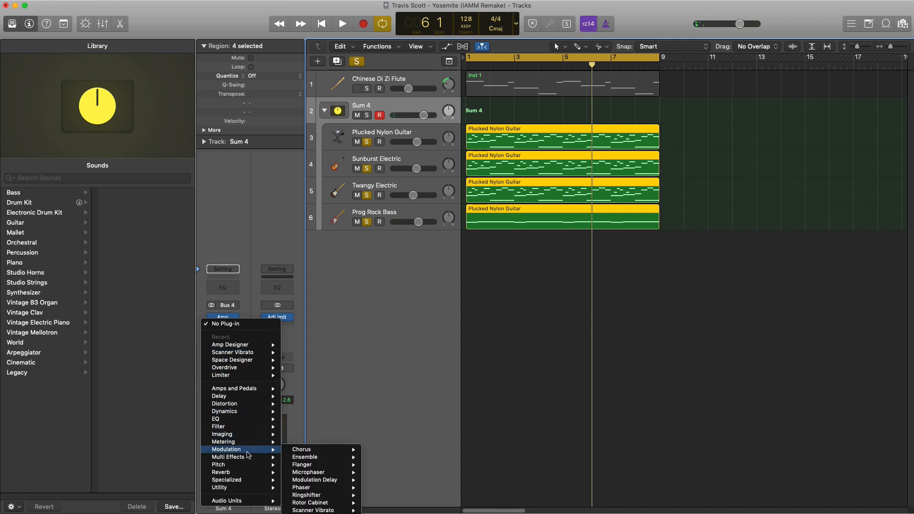
pyautogui.click(391, 451)
pyautogui.press('space')
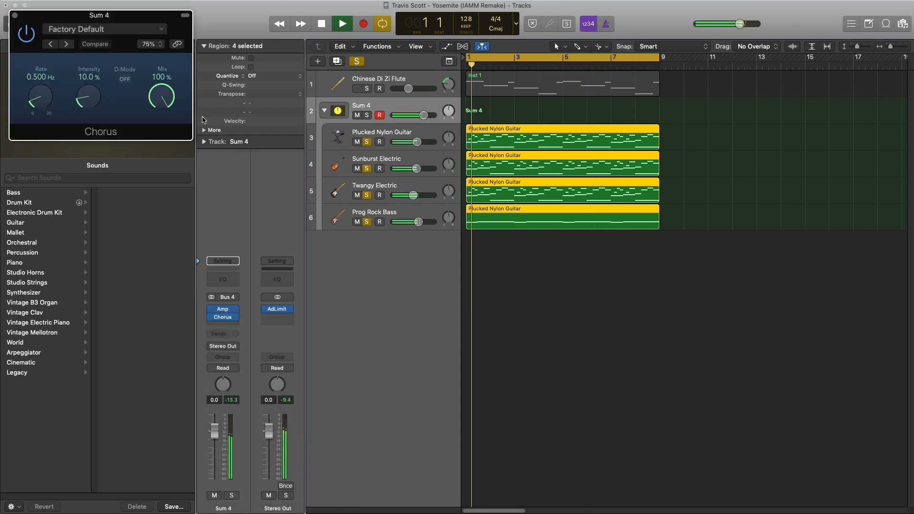
pyautogui.moveTo(106, 27); pyautogui.dragTo(405, 270)
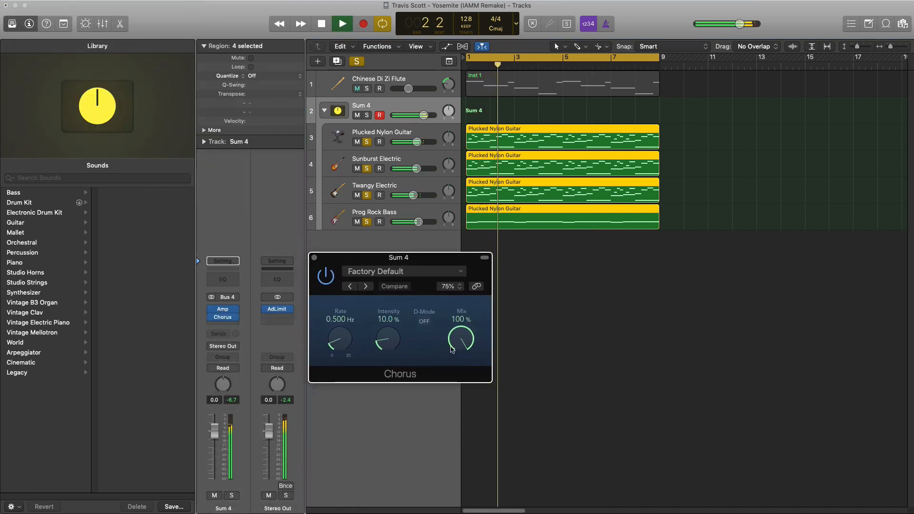
pyautogui.moveTo(461, 338); pyautogui.dragTo(452, 387)
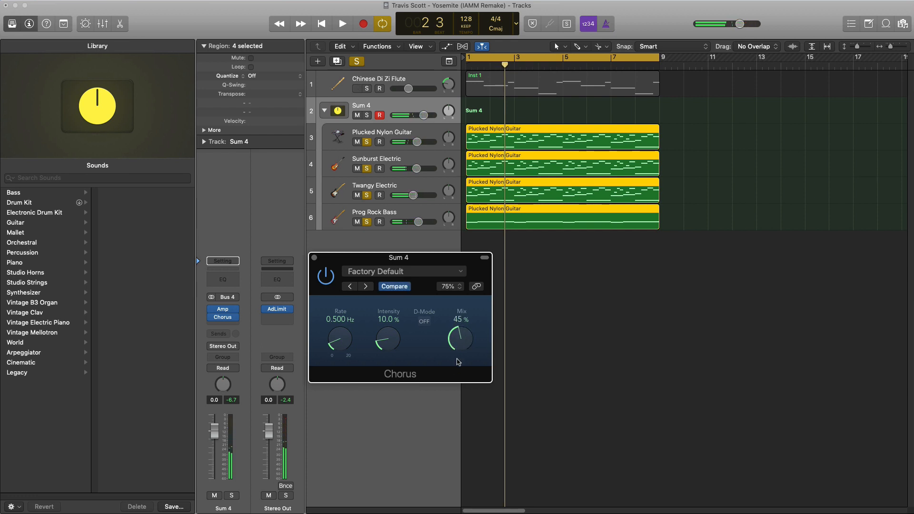
pyautogui.press('space')
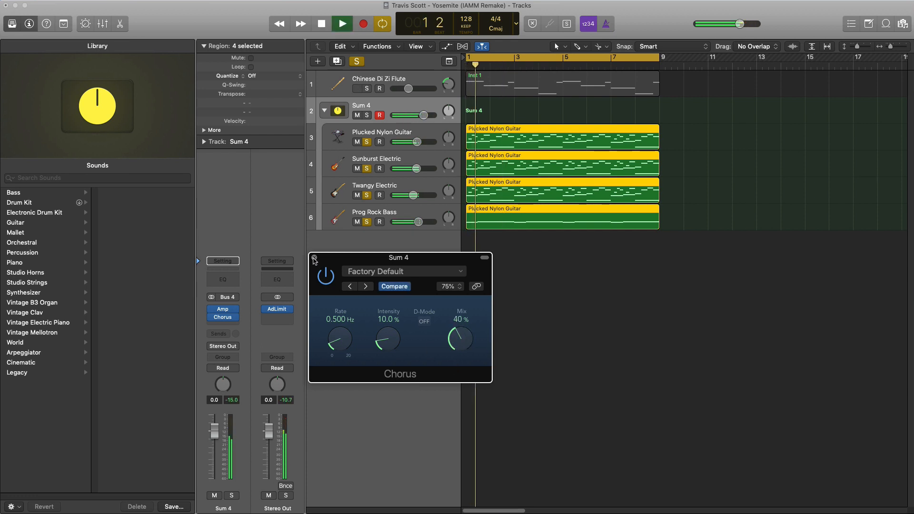
pyautogui.click(314, 258)
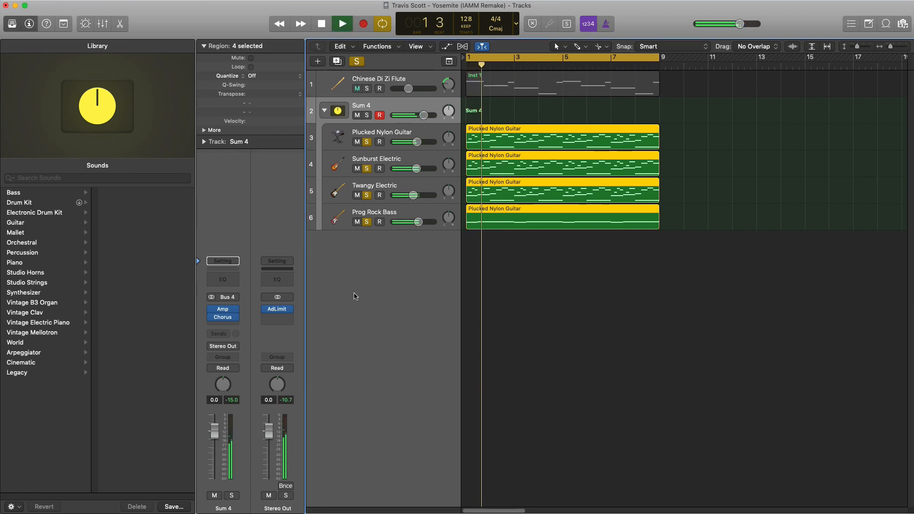
# Step: Add Space Designer reverb to the Sum 4 stack with Dry at 0.0 dB and Wet at -26.0 dB
pyautogui.click(229, 325)
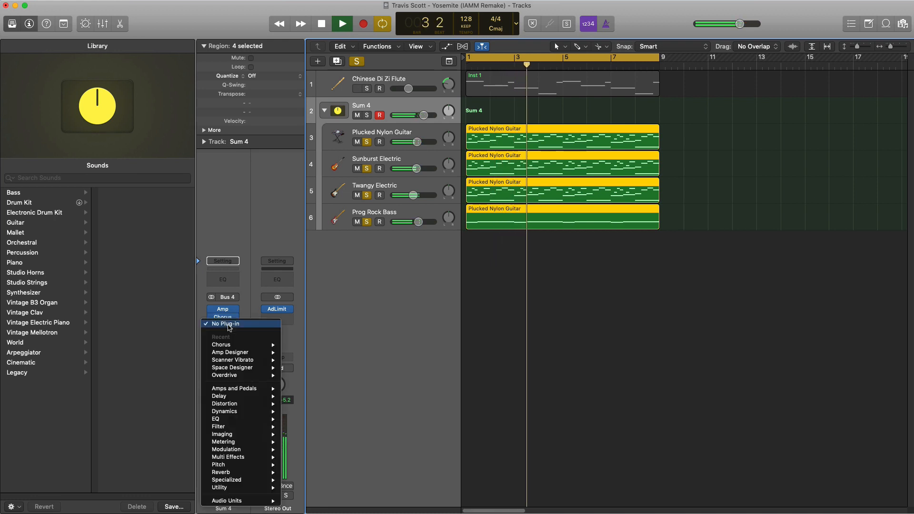
pyautogui.moveTo(258, 367)
pyautogui.click(300, 368)
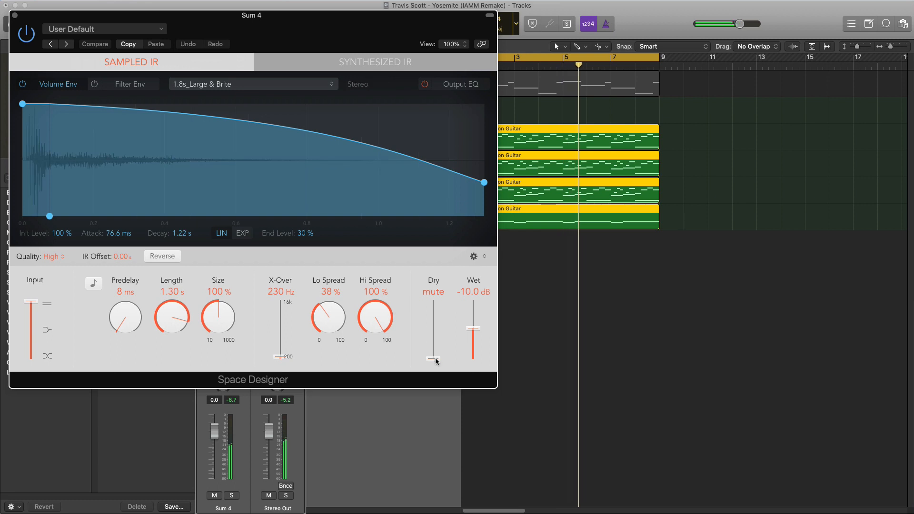
pyautogui.keyDown('alt'); pyautogui.click(435, 360); pyautogui.keyUp('alt')
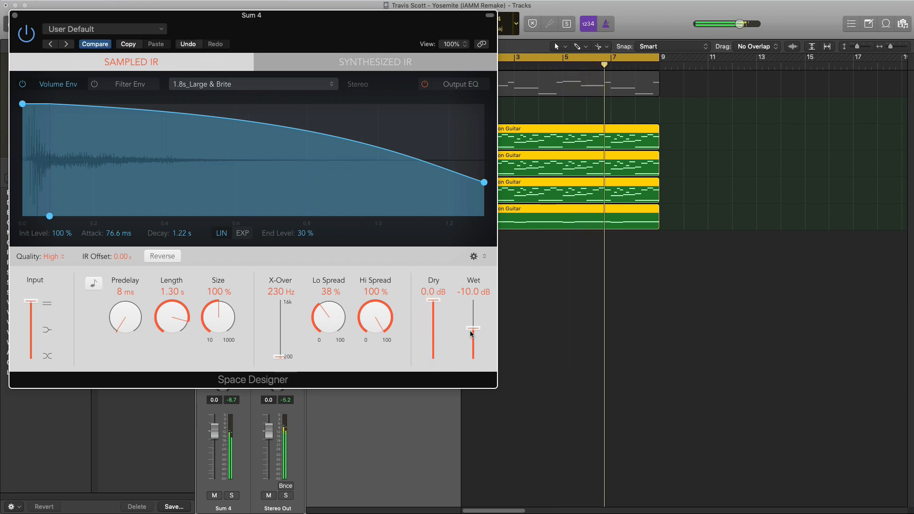
pyautogui.moveTo(471, 334); pyautogui.dragTo(470, 348)
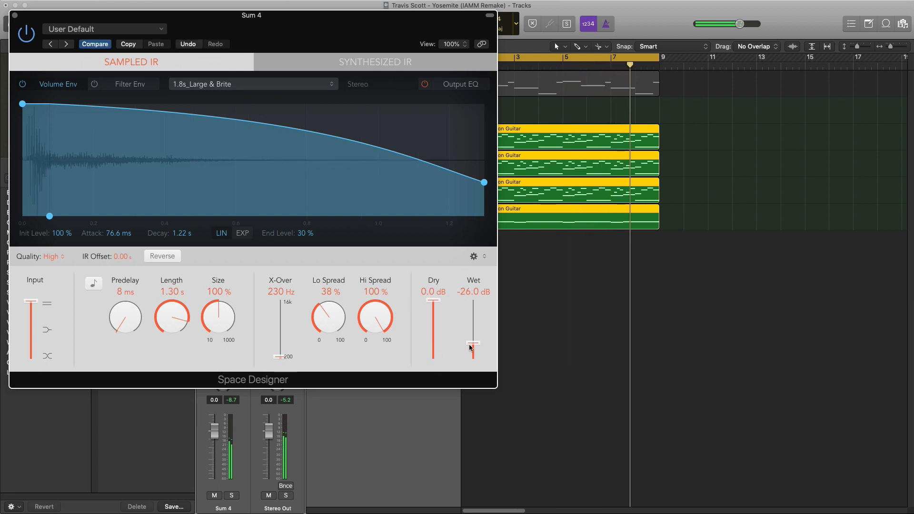
pyautogui.click(14, 15)
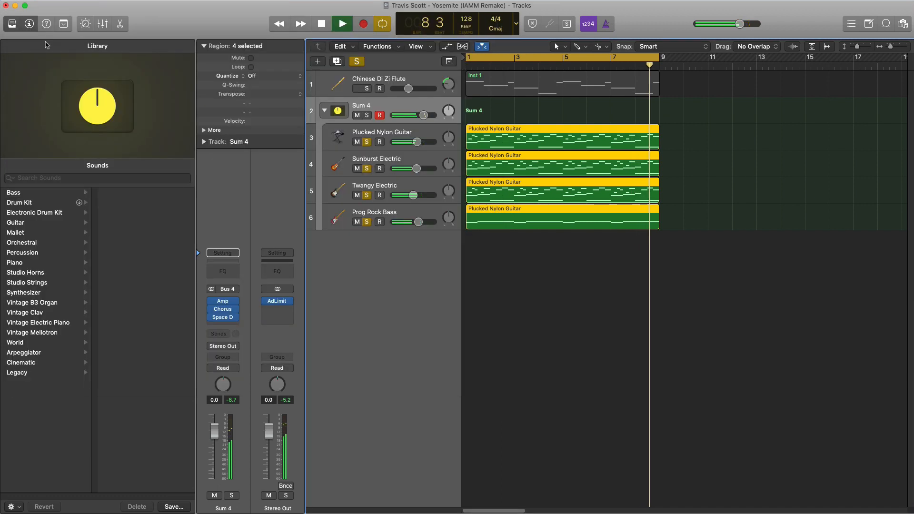
# Step: Solo the Chinese Di Zi Flute with the stack's instruments and lower its volume slightly during playback
pyautogui.click(367, 89)
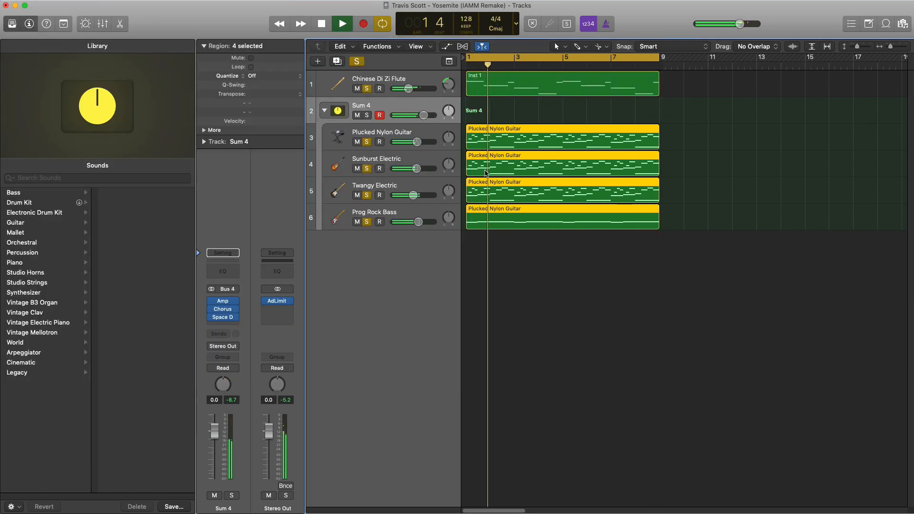
pyautogui.scroll(-1, 486, 178)
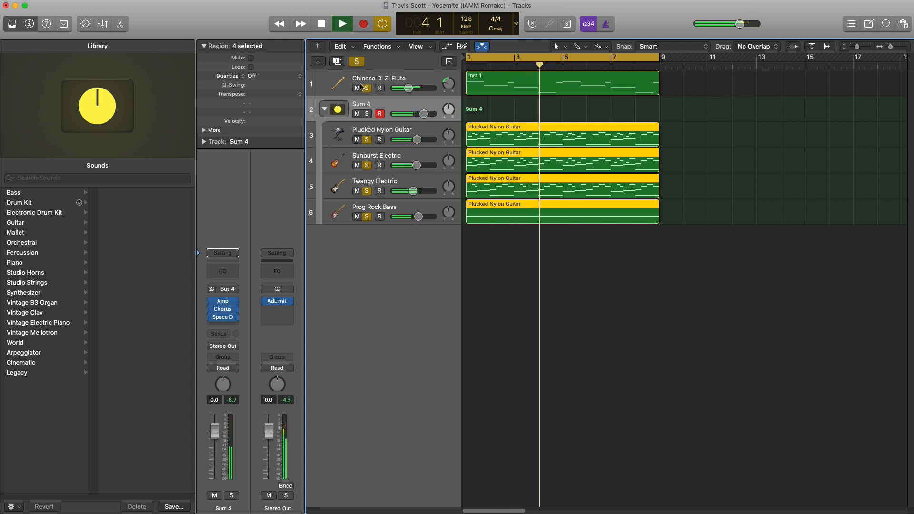
pyautogui.moveTo(406, 91); pyautogui.dragTo(404, 91)
pyautogui.press('space')
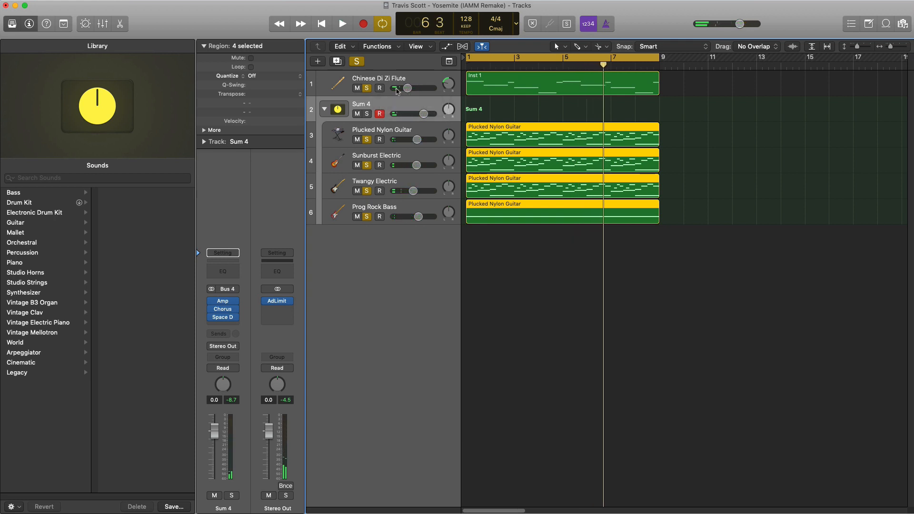
# Step: Add a Steinway Grand Piano software instrument track, create an empty eight-bar region on it, and clear all solos
pyautogui.click(318, 61)
pyautogui.press('Return')
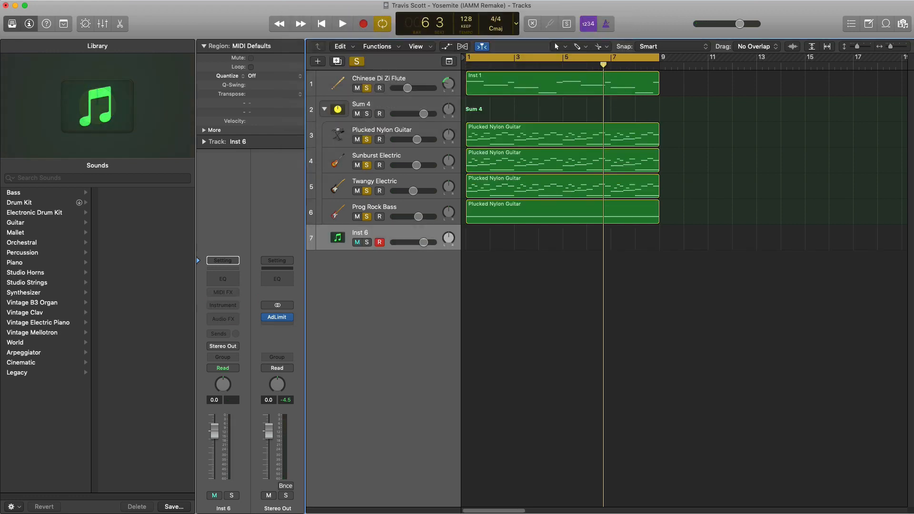
pyautogui.click(29, 273)
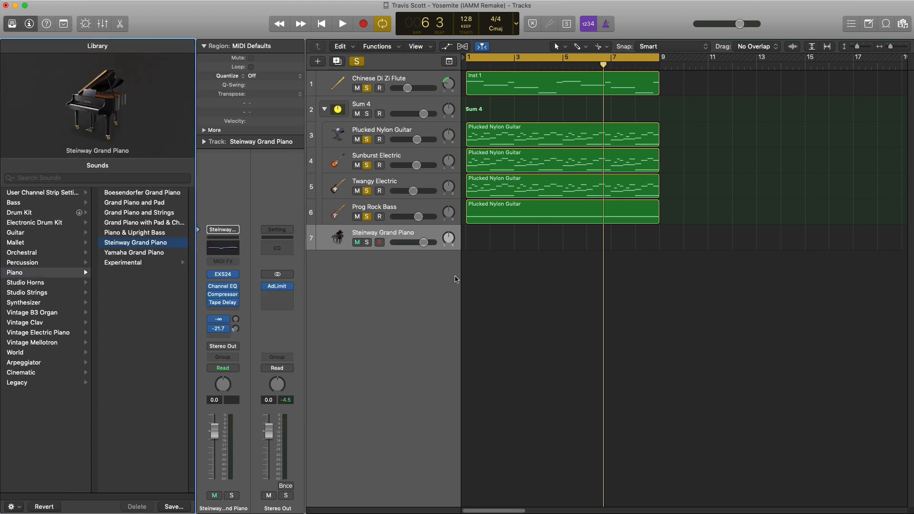
pyautogui.click(488, 245)
pyautogui.moveTo(490, 243); pyautogui.dragTo(660, 243)
pyautogui.keyDown('alt'); pyautogui.click(368, 217); pyautogui.keyUp('alt')
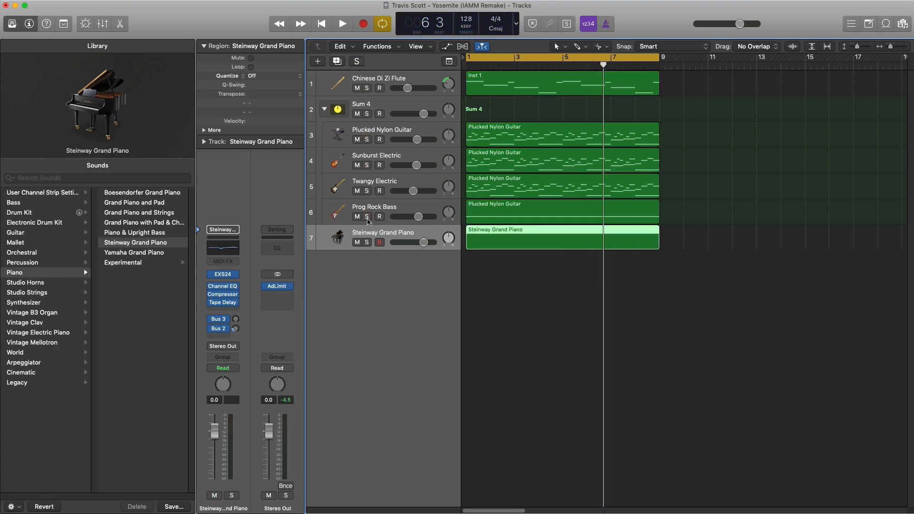
# Step: Open the empty Steinway Grand Piano region in the Piano Roll, hide the Library, and start playback
pyautogui.doubleClick(495, 247)
pyautogui.press('y')
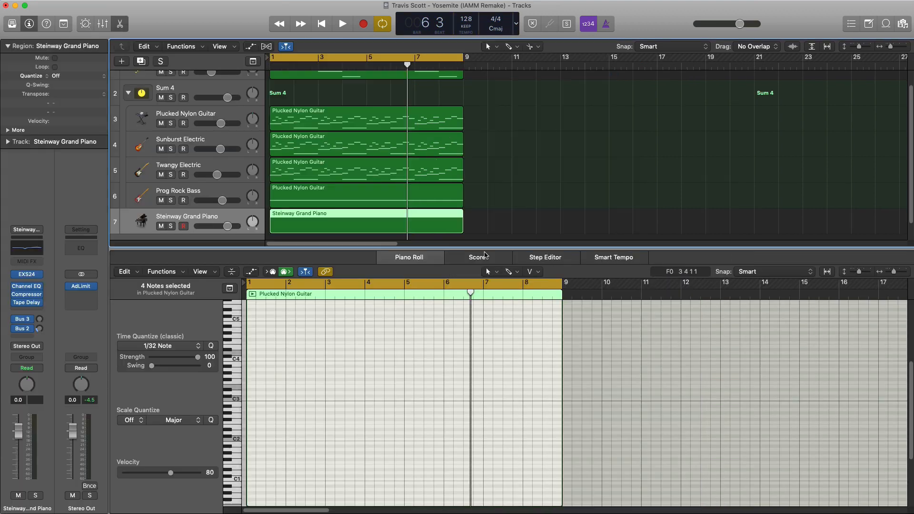
pyautogui.scroll(3, 344, 407)
pyautogui.click(344, 408)
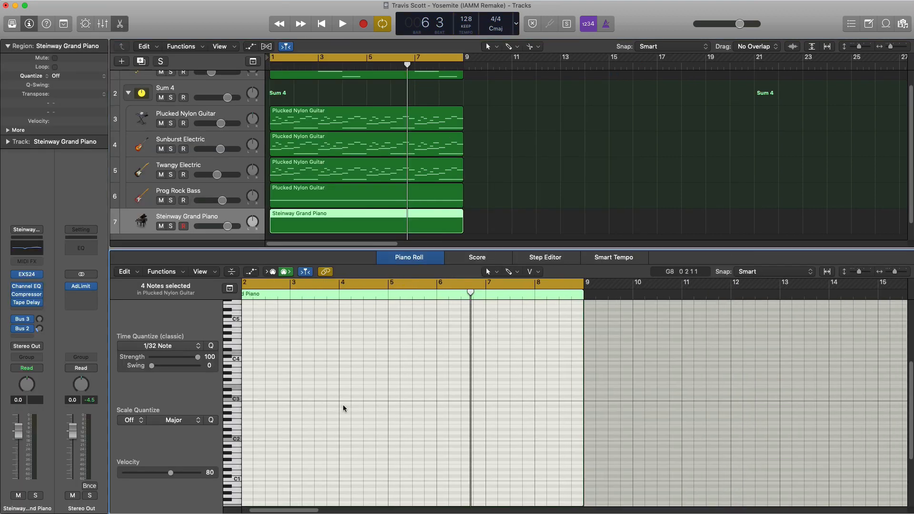
pyautogui.hscroll(-3, 343, 408)
pyautogui.press('space')
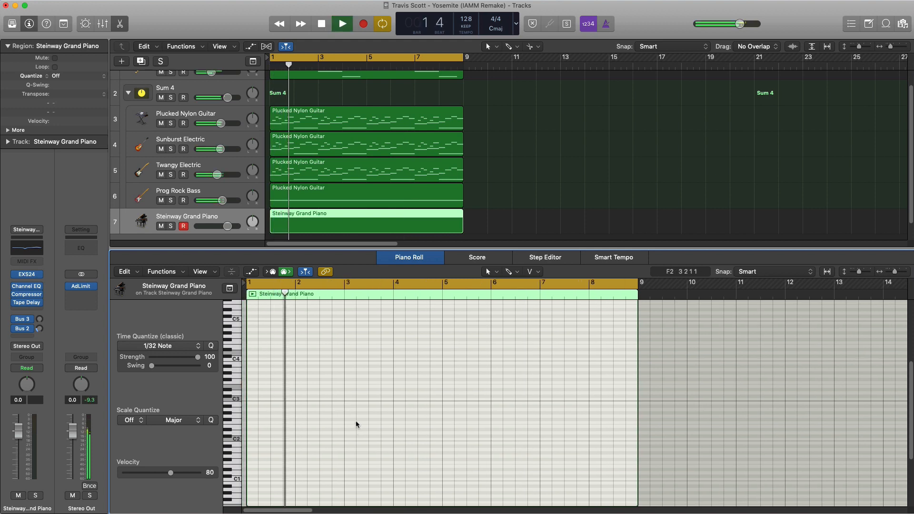
# Step: Draw a descending G3, F#3, E3 motif on beats 2, 3 and 4 of bar 2 in the piano region and play it back
pyautogui.press('space')
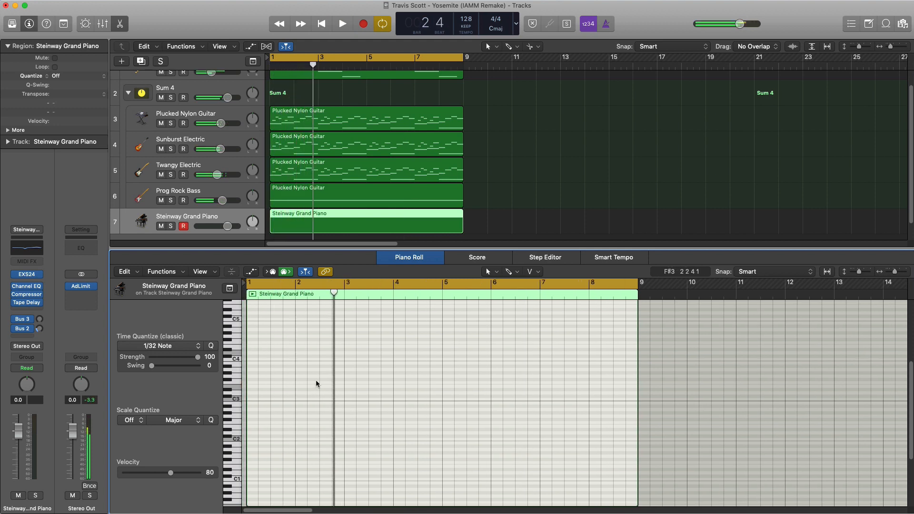
pyautogui.press('super+Right')
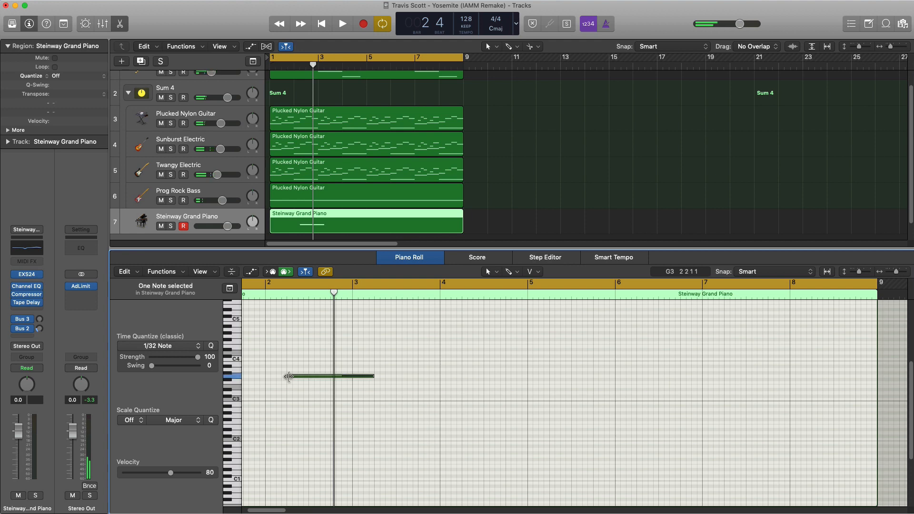
pyautogui.moveTo(367, 379); pyautogui.dragTo(310, 385)
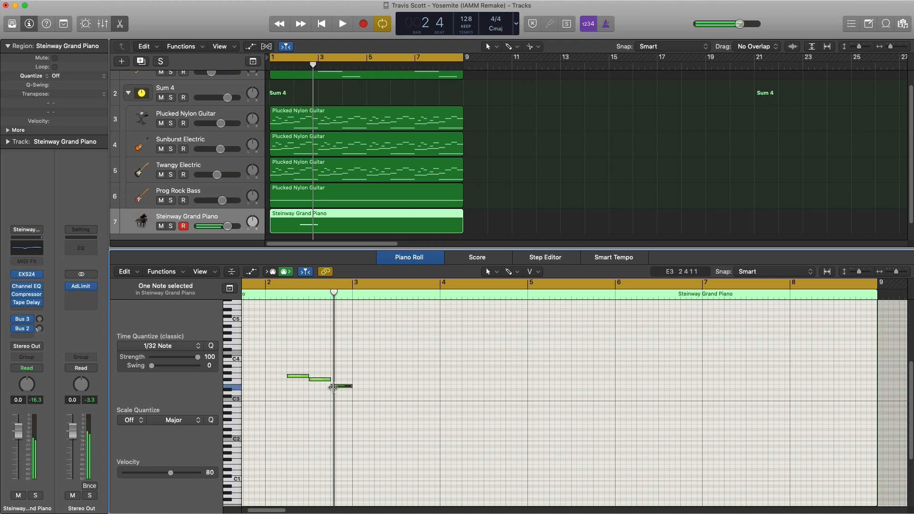
pyautogui.press('Return')
pyautogui.press('space')
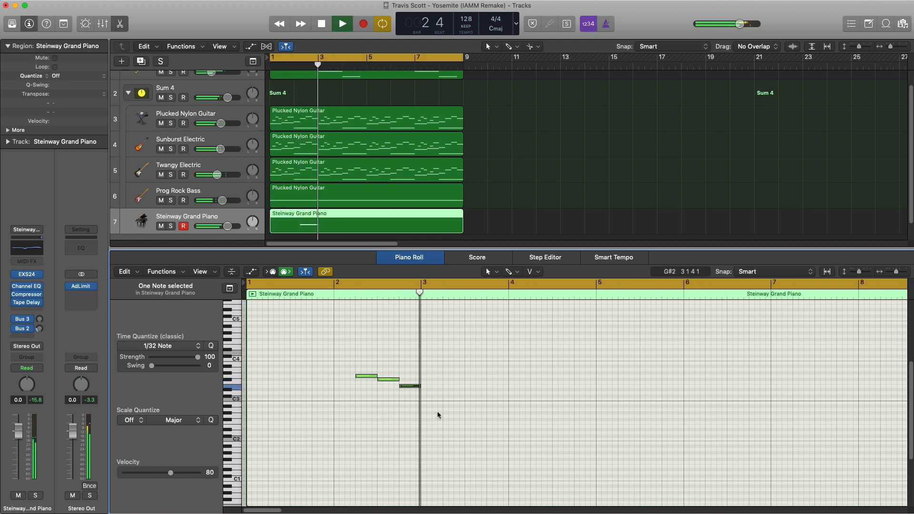
# Step: Shorten the three piano notes in bar 2 to about half their length and play them back
pyautogui.press('space')
pyautogui.moveTo(435, 402)
pyautogui.mouseDown()
pyautogui.moveTo(350, 359)
pyautogui.moveTo(362, 384)
pyautogui.mouseUp()
pyautogui.press('space')
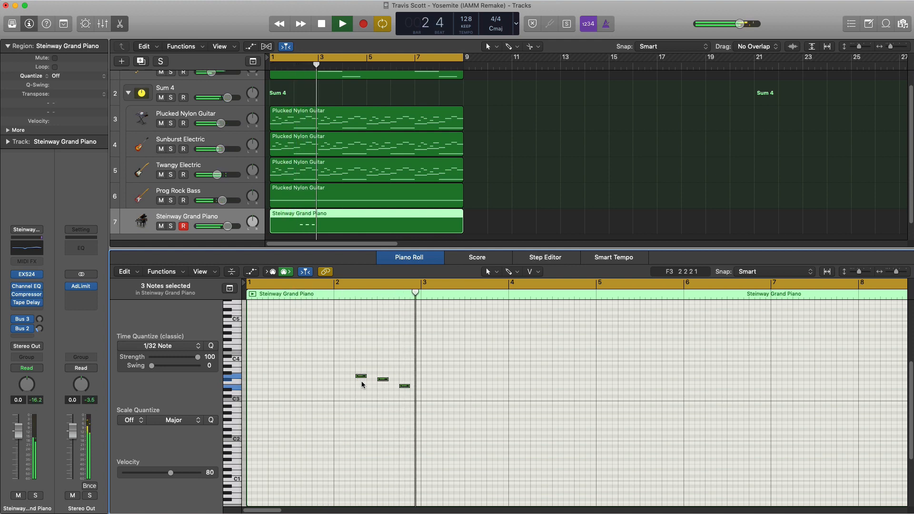
# Step: Copy the three-note piano motif to bars 4, 6 and 8 and play the region back
pyautogui.moveTo(481, 431); pyautogui.dragTo(537, 378)
pyautogui.click(607, 412)
pyautogui.moveTo(368, 365); pyautogui.dragTo(612, 428)
pyautogui.press('super+r')
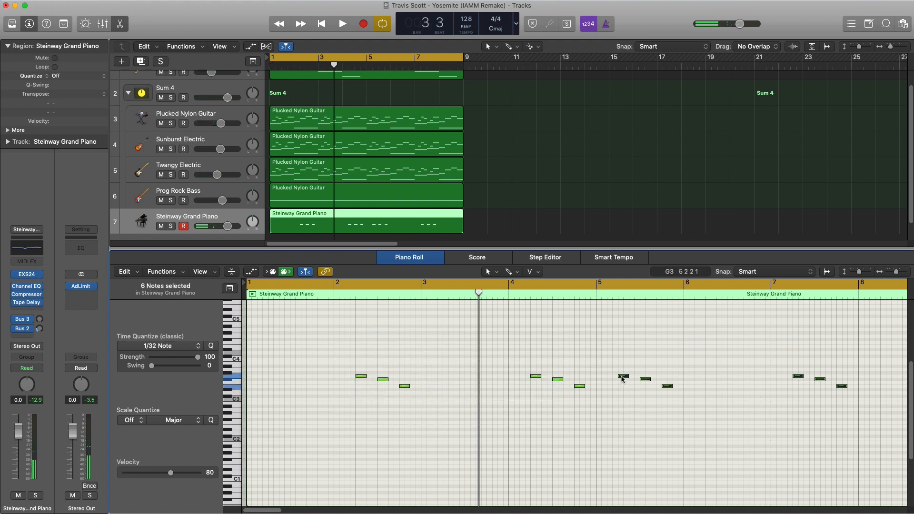
pyautogui.moveTo(622, 379); pyautogui.dragTo(709, 379)
pyautogui.press('space')
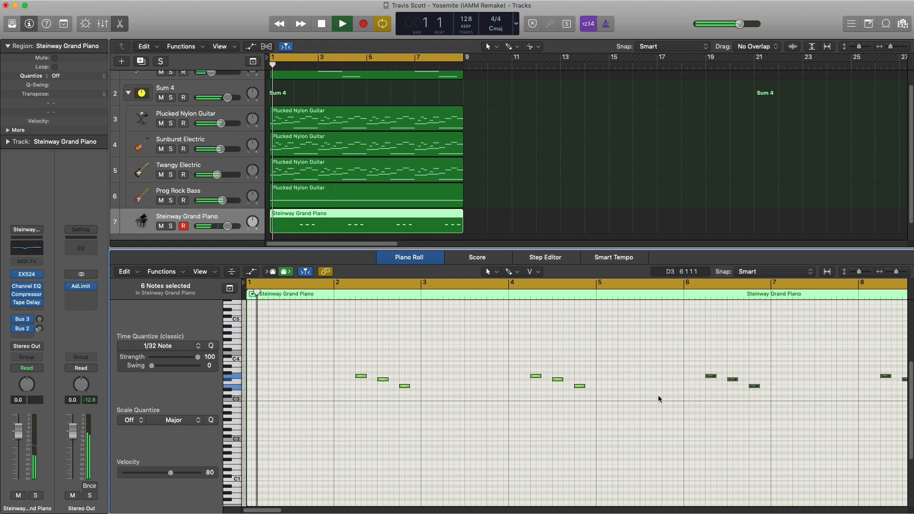
pyautogui.scroll(-2, 613, 400)
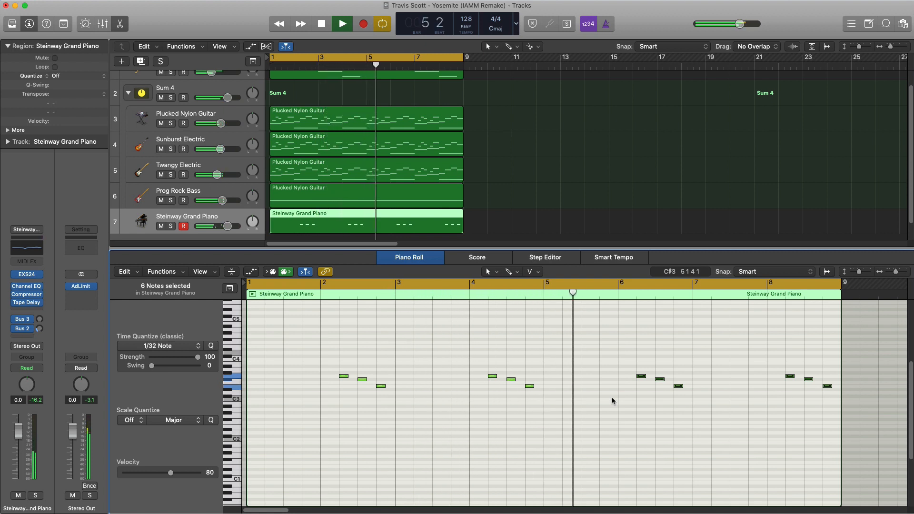
# Step: Enable the low cut in the grand piano's Channel EQ and set it to 1240 Hz at 24 dB/Oct during playback
pyautogui.click(33, 288)
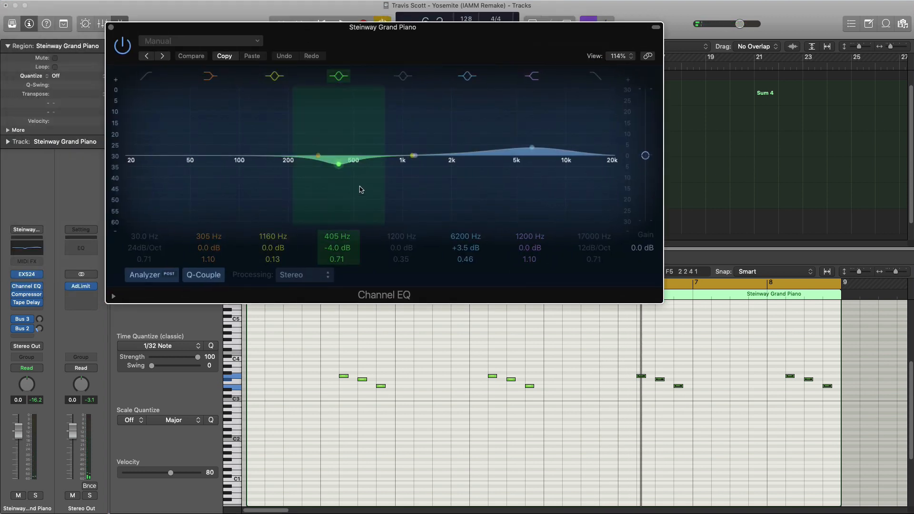
pyautogui.click(150, 84)
pyautogui.press('space')
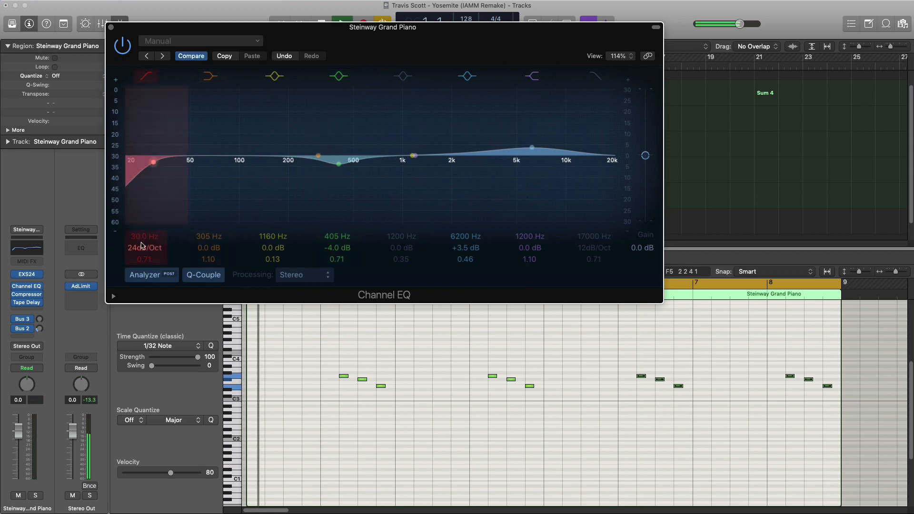
pyautogui.moveTo(144, 238); pyautogui.dragTo(143, 200)
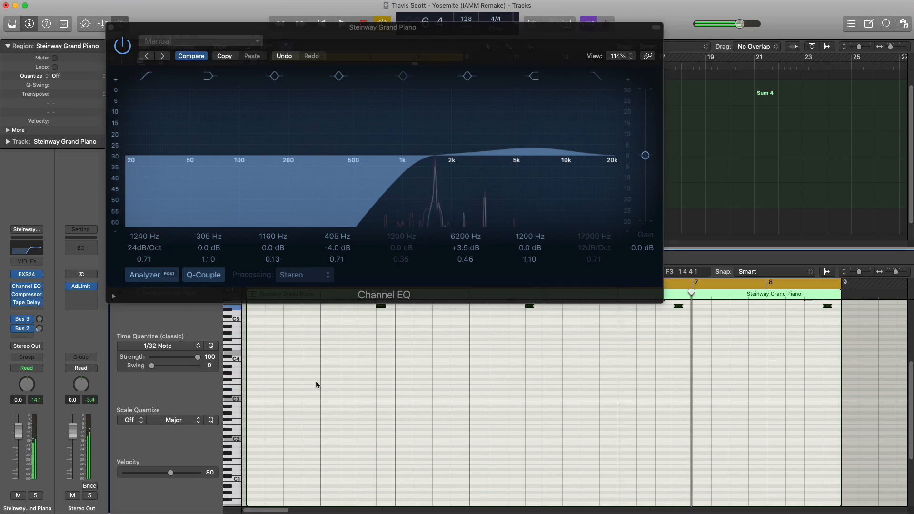
# Step: Set the piano notes one octave above their original pitch and the Channel EQ low cut's Q to 0.48, then close the EQ
pyautogui.press('space')
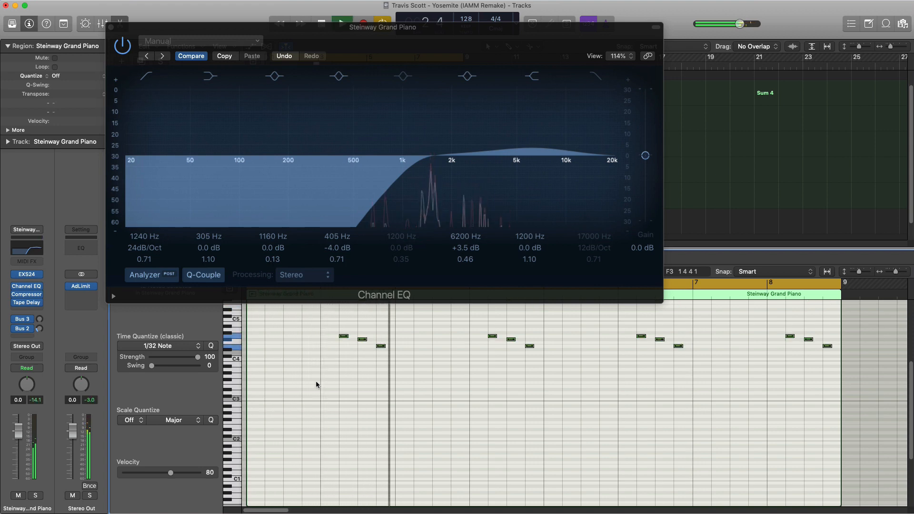
pyautogui.press('Return')
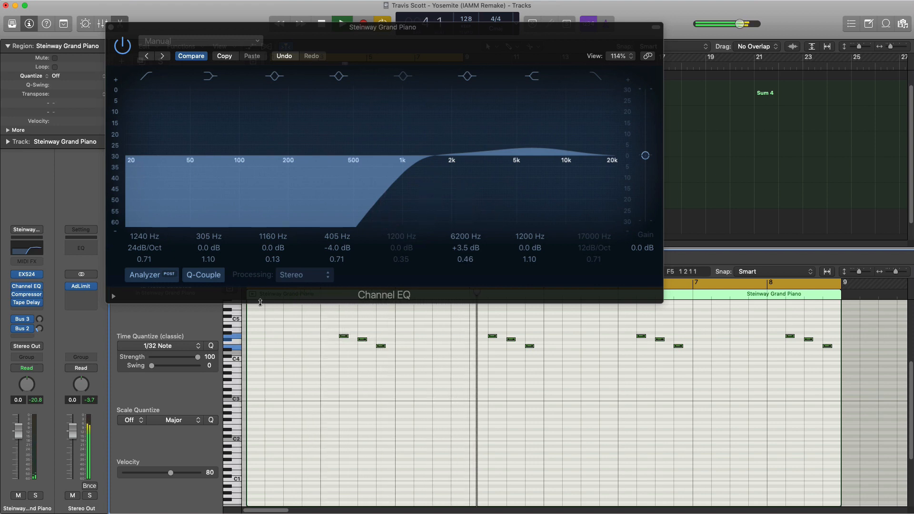
pyautogui.moveTo(144, 259); pyautogui.dragTo(144, 271)
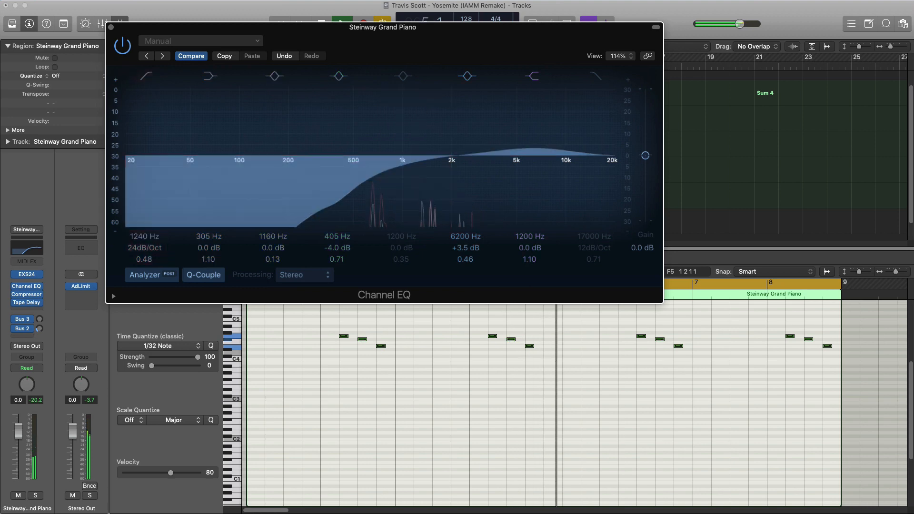
pyautogui.click(111, 27)
# Step: Lower the Steinway Grand Piano track's volume to -6.2 dB and hide the Piano Roll, checking the mix during playback
pyautogui.moveTo(229, 228); pyautogui.dragTo(217, 227)
pyautogui.press('space')
pyautogui.press('space')
pyautogui.click(215, 229)
pyautogui.click(215, 229)
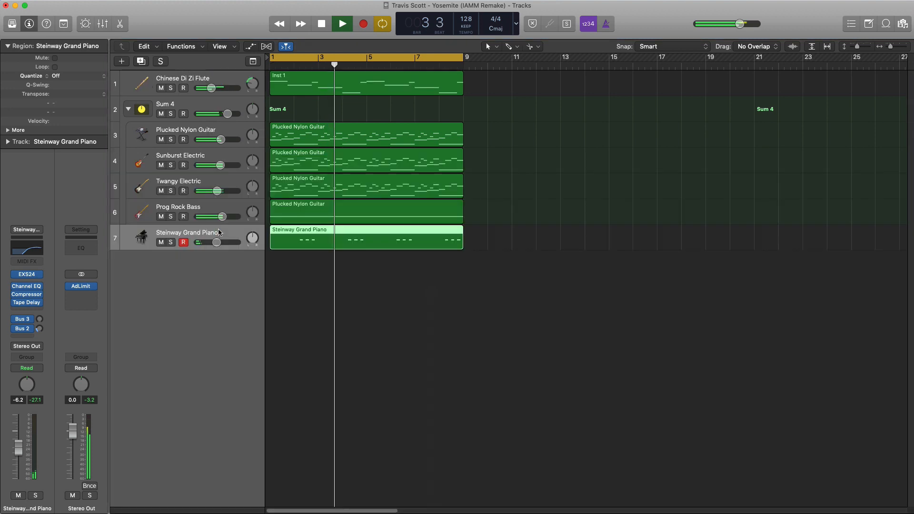
pyautogui.press('p')
pyautogui.scroll(-5, 556, 307)
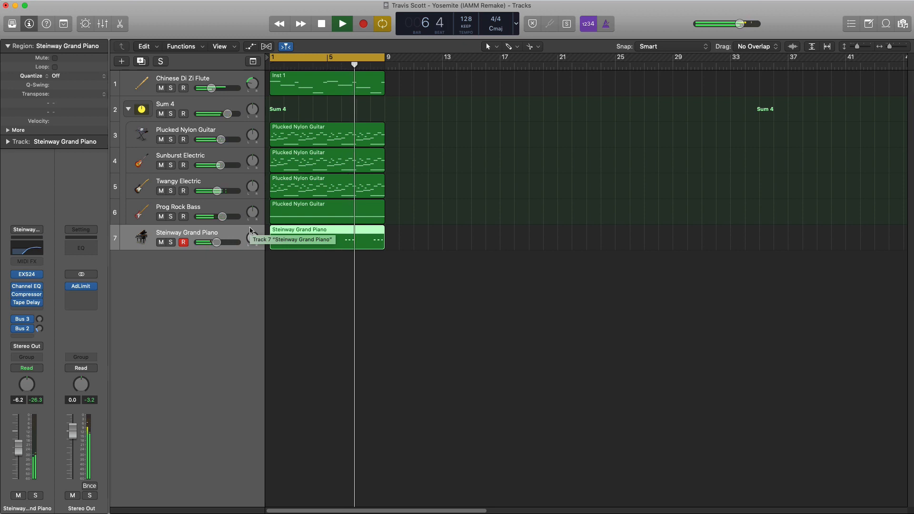
pyautogui.press('space')
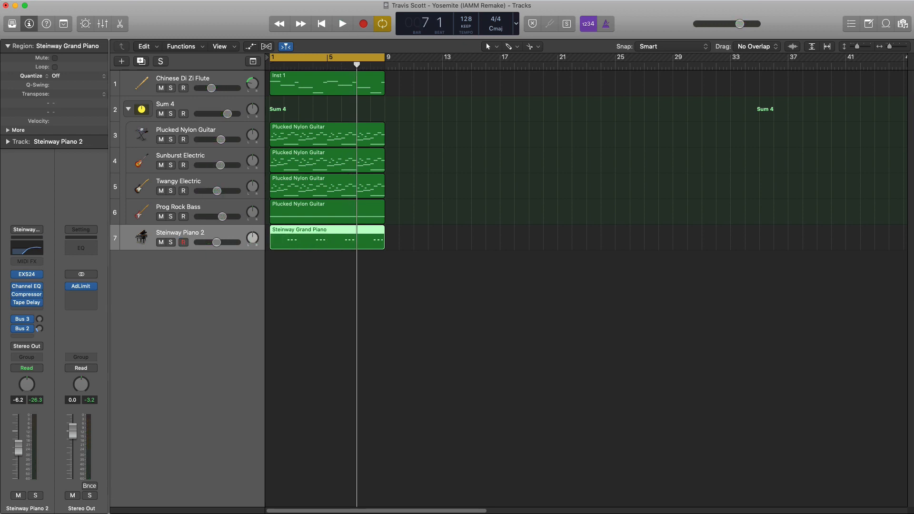
# Step: Place the Yosemite Sweep FX_1 audio file on a new track starting at bar 8
pyautogui.moveTo(316, 367); pyautogui.dragTo(372, 372)
pyautogui.scroll(8, 382, 322)
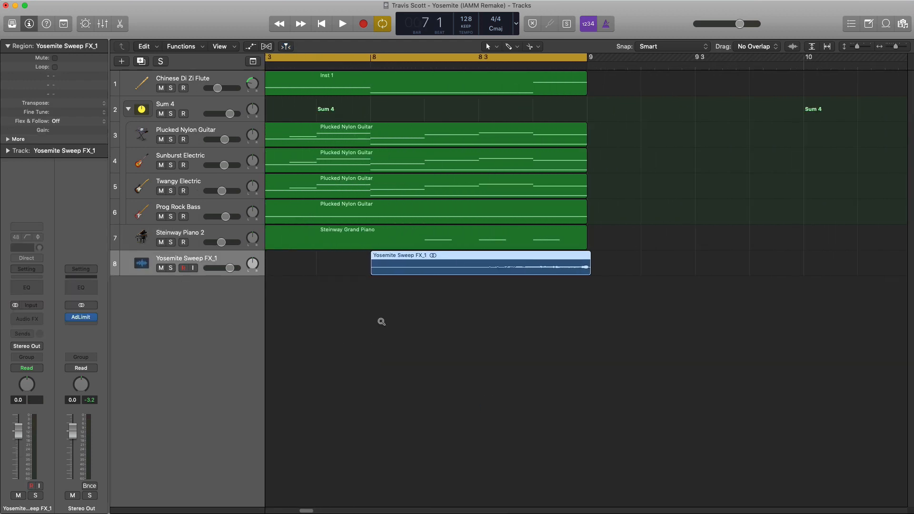
pyautogui.scroll(-10, 400, 321)
# Step: Turn off the cycle and play the arrangement from bar 6 to hear the sweep effect leading into bar 9
pyautogui.press('Return')
pyautogui.press('space')
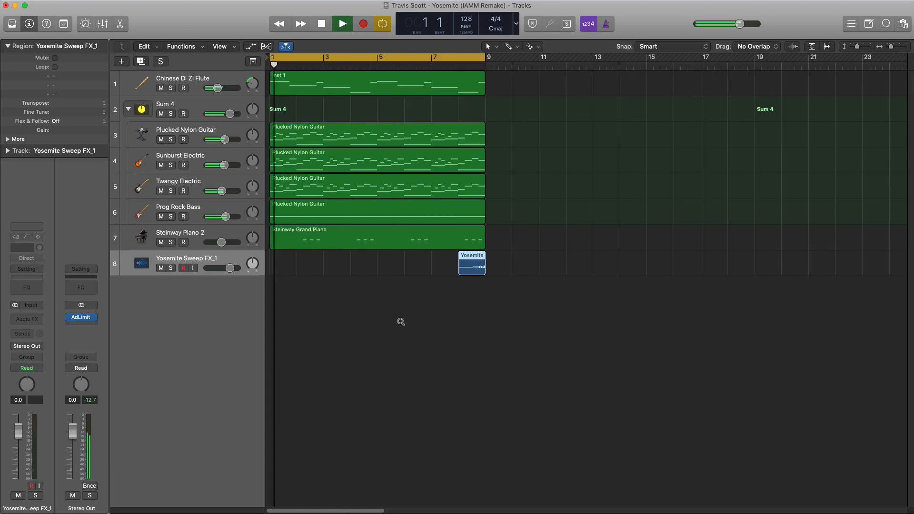
pyautogui.scroll(-4, 410, 256)
pyautogui.click(339, 67)
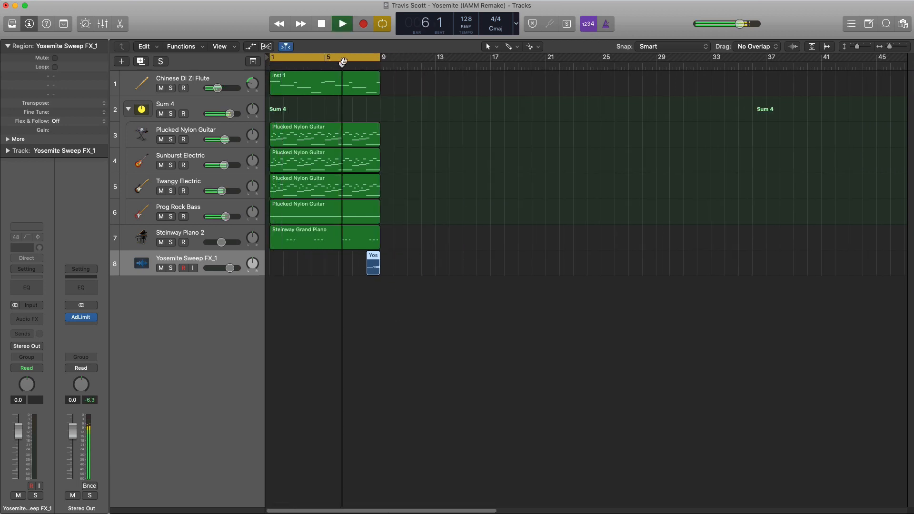
pyautogui.click(343, 59)
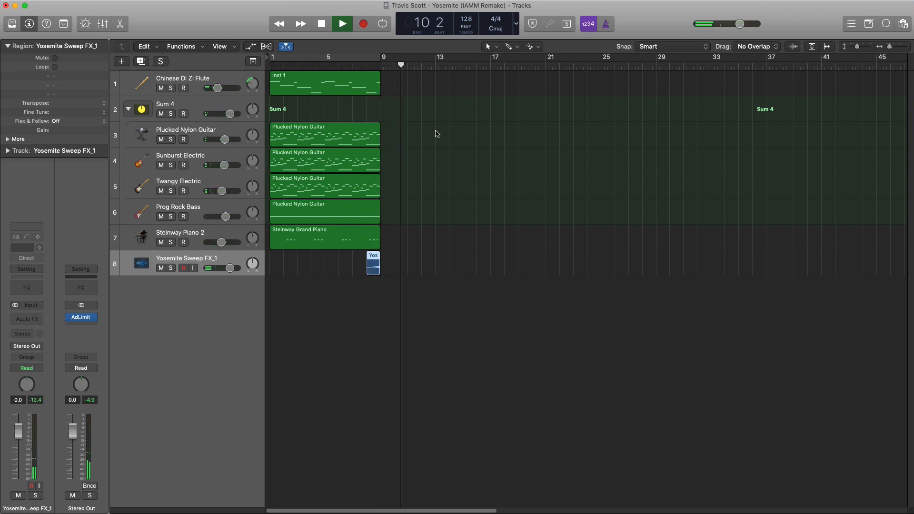
# Step: Stop playback and repeat the Plucked Nylon Guitar, Sunburst Electric and Twangy Electric regions across bars 9 to 17
pyautogui.press('space')
pyautogui.moveTo(389, 125); pyautogui.dragTo(343, 200)
pyautogui.press('super+r')
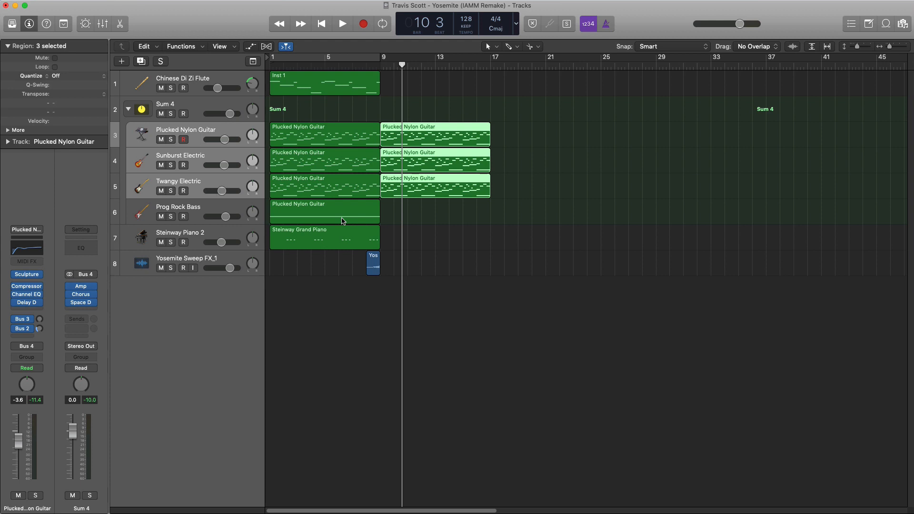
# Step: Add a software instrument track with EXS24 and load the yosemite drum kit instrument
pyautogui.doubleClick(172, 303)
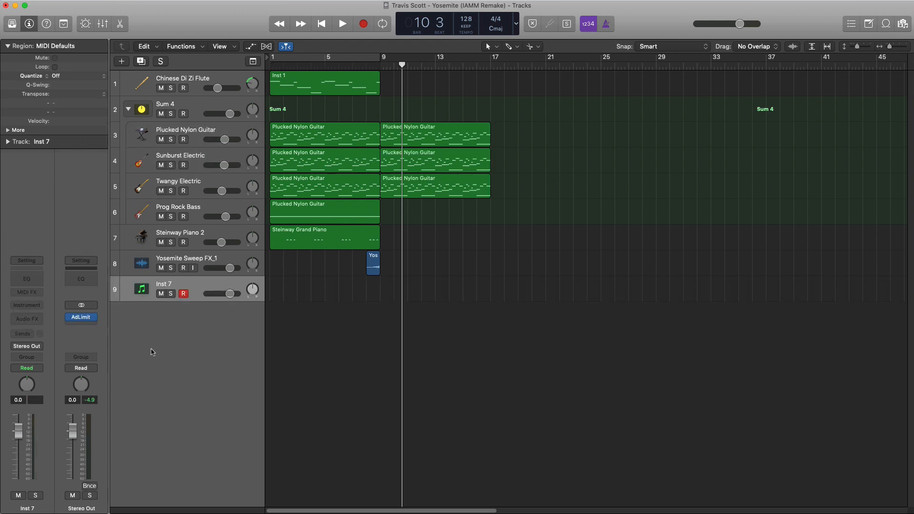
pyautogui.click(27, 305)
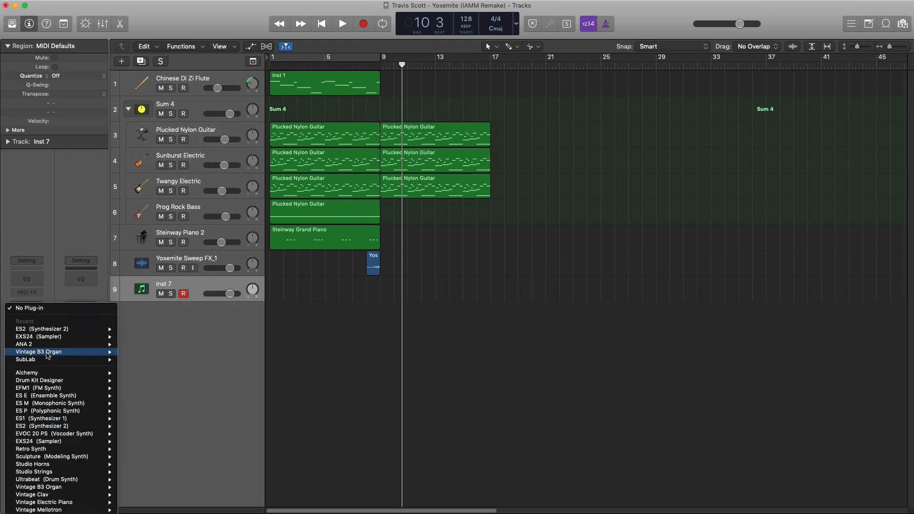
pyautogui.click(109, 335)
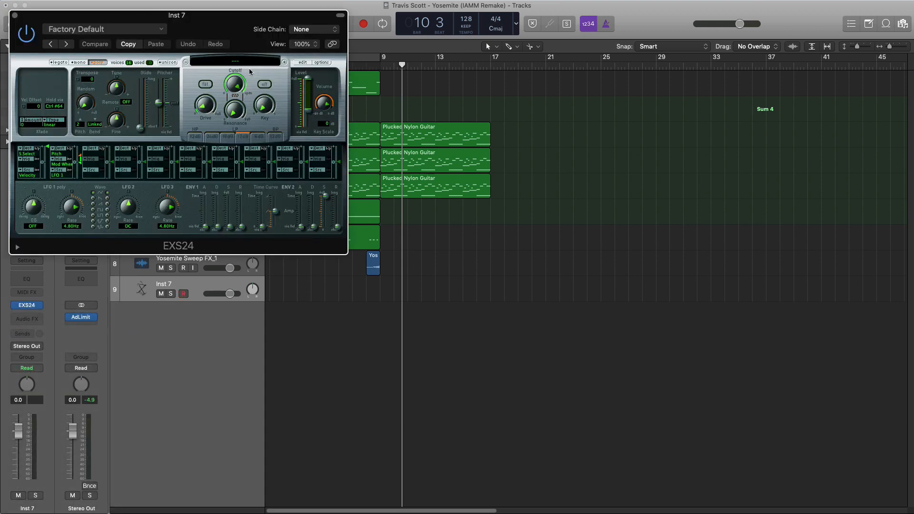
pyautogui.click(231, 62)
pyautogui.click(392, 130)
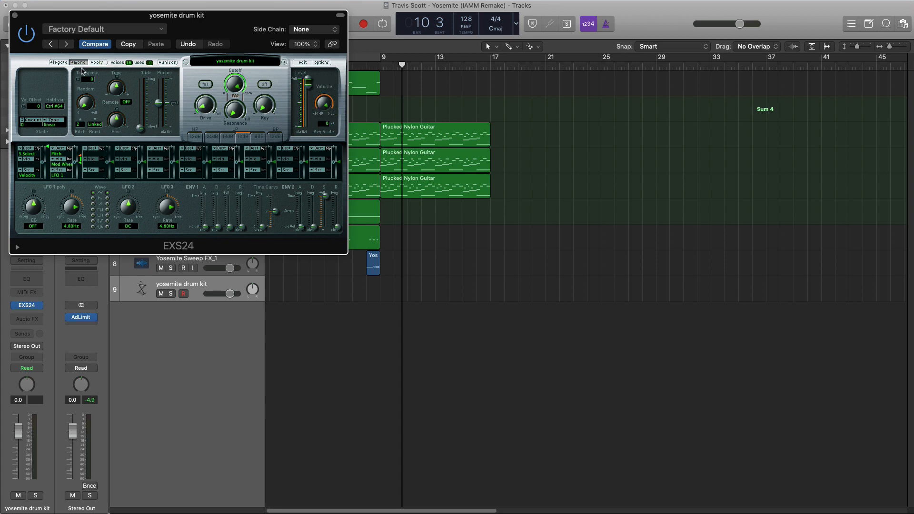
pyautogui.click(15, 16)
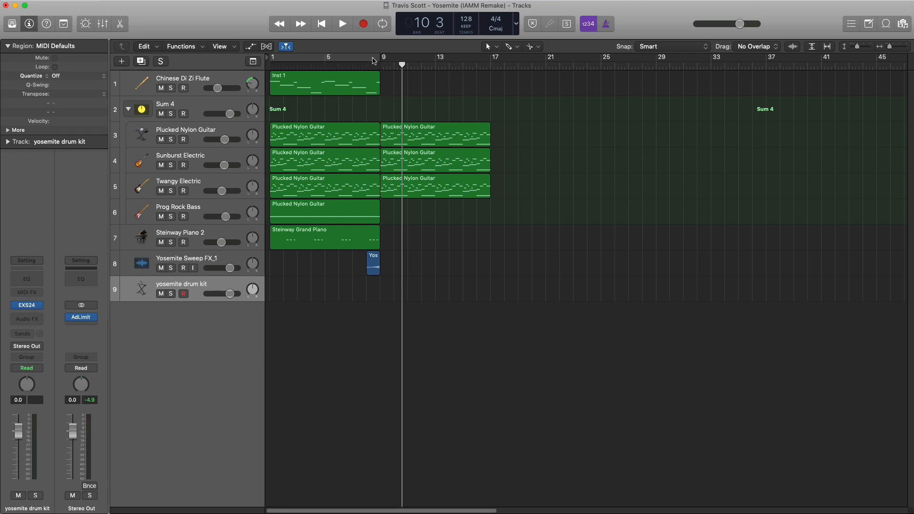
# Step: Set the cycle range from bar 9 to 17, create an empty drum kit region of the same length, and audition the section
pyautogui.moveTo(383, 63); pyautogui.dragTo(490, 63)
pyautogui.moveTo(391, 297); pyautogui.dragTo(491, 296)
pyautogui.press('space')
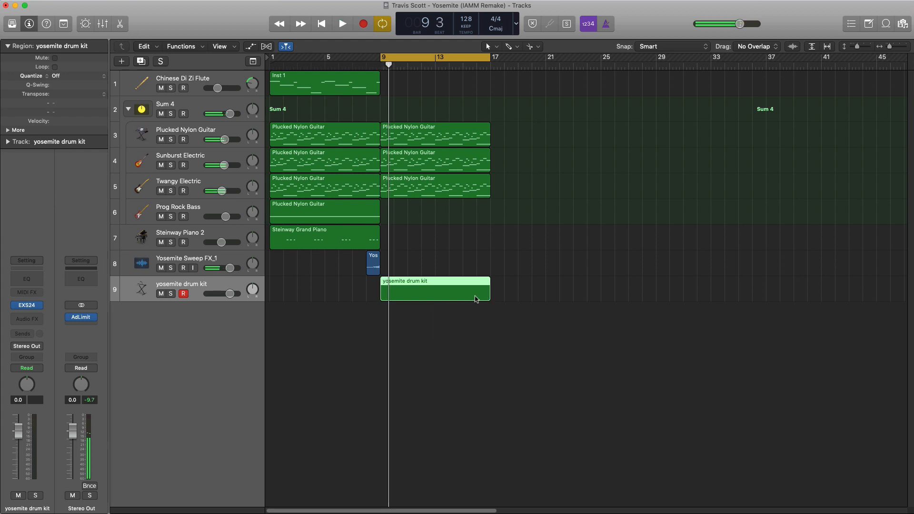
pyautogui.press('space')
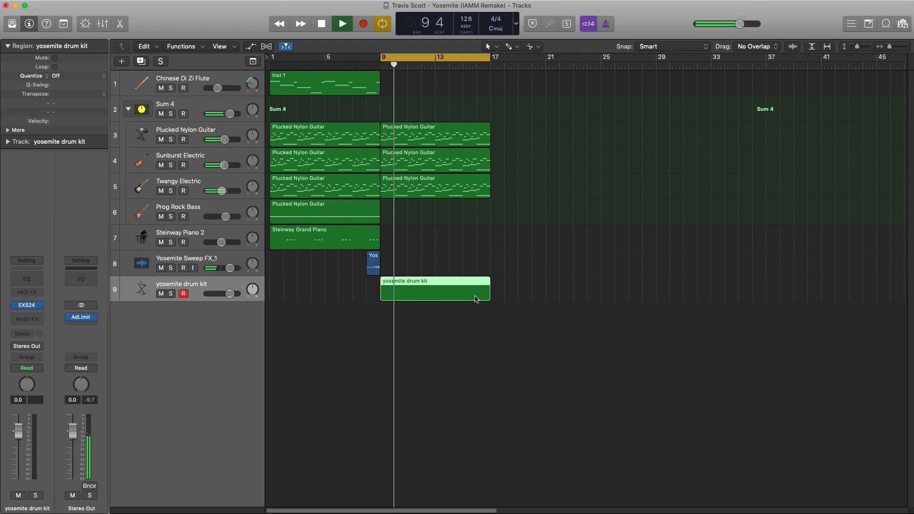
pyautogui.press('space')
# Step: Open the drum kit region in the Piano Roll and place C3 notes in bar 9 on beat 1, halfway through beat 2, and beat 4
pyautogui.doubleClick(444, 298)
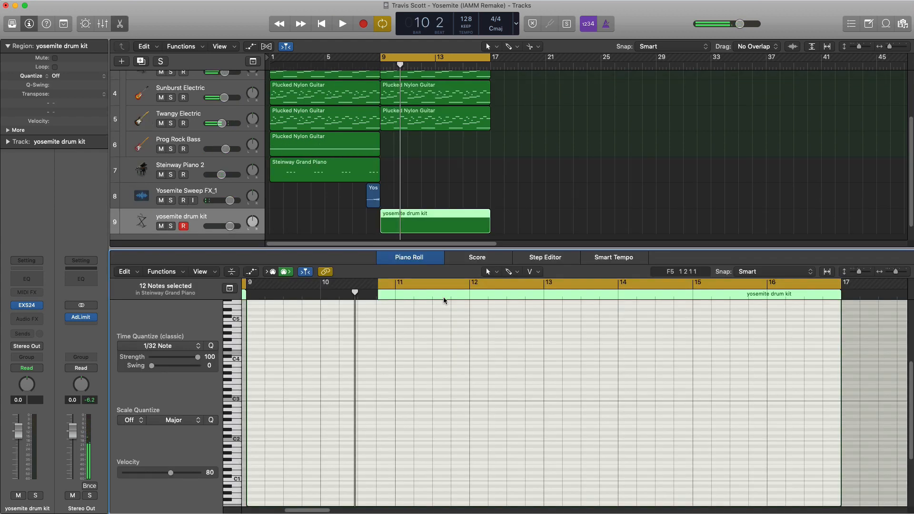
pyautogui.keyDown('ctrl'); pyautogui.keyDown('alt'); pyautogui.click(279, 394); pyautogui.keyUp('alt'); pyautogui.keyUp('ctrl')
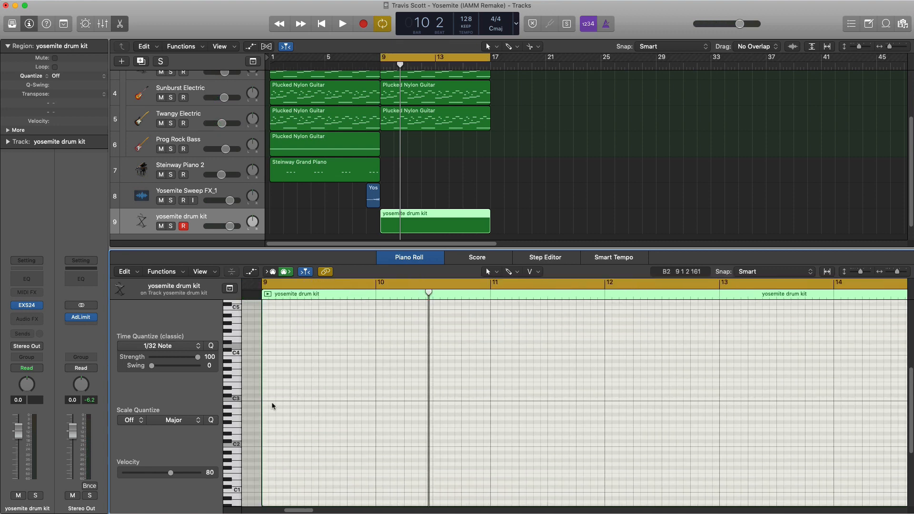
pyautogui.moveTo(268, 397); pyautogui.dragTo(268, 400)
pyautogui.press('space')
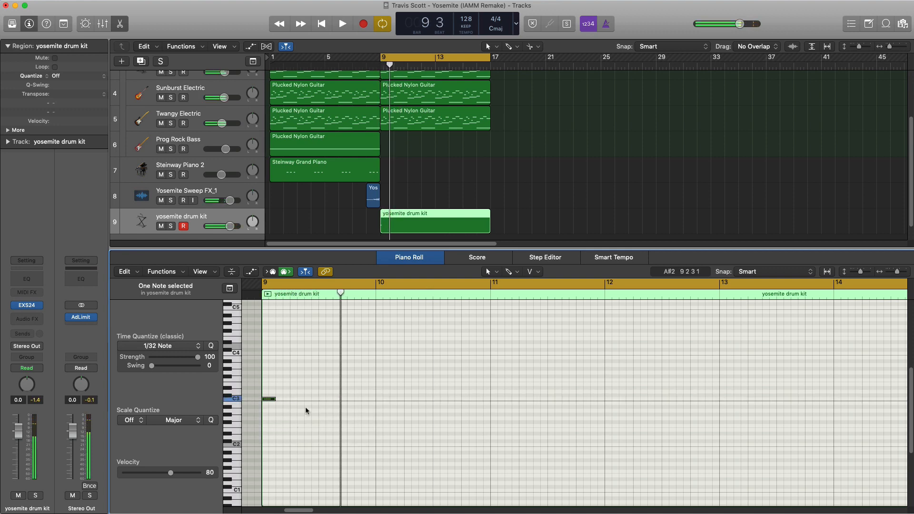
pyautogui.keyDown('super'); pyautogui.click(306, 399); pyautogui.keyUp('super')
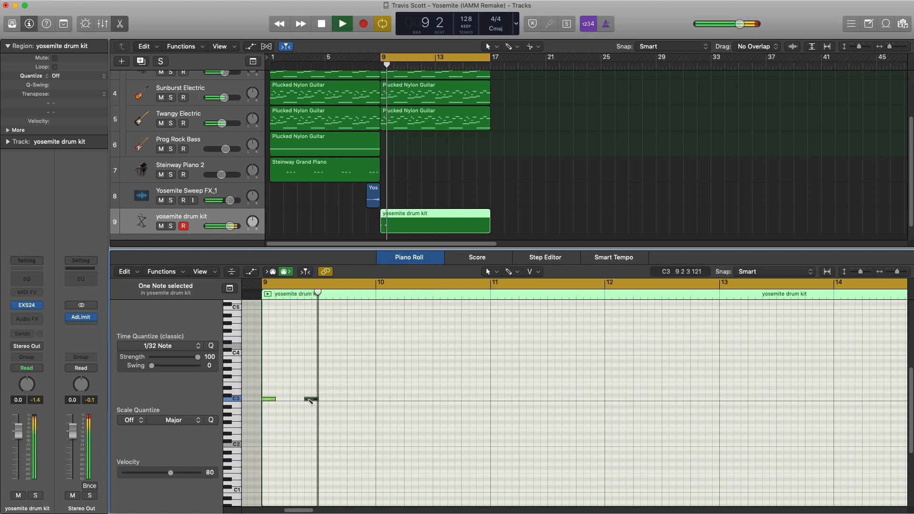
pyautogui.keyDown('super'); pyautogui.click(349, 399); pyautogui.keyUp('super')
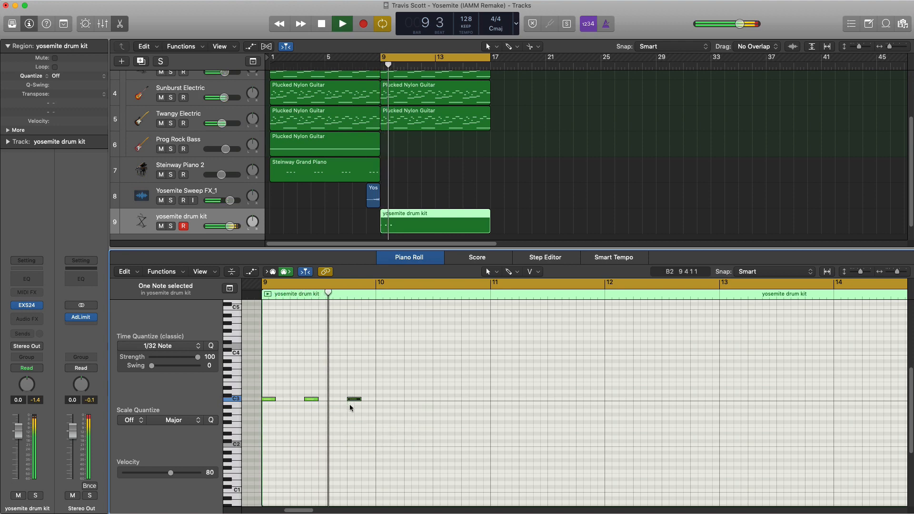
pyautogui.press('space')
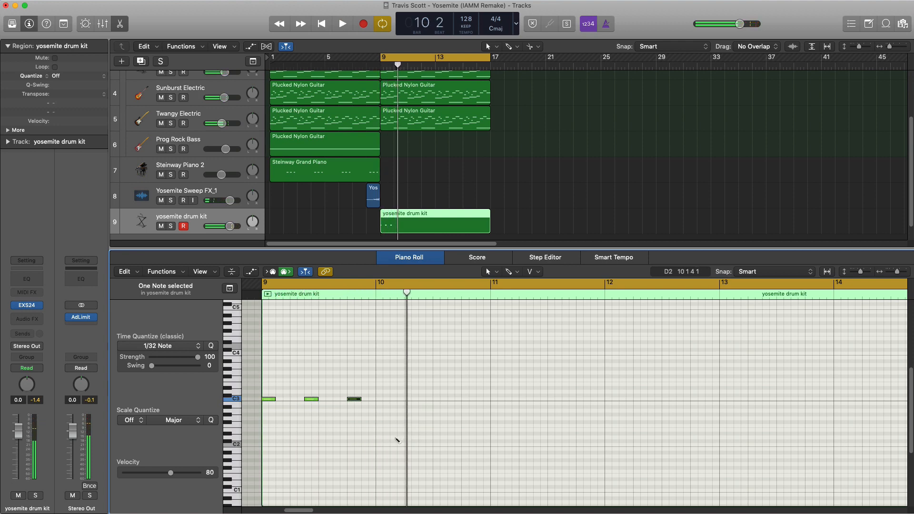
# Step: Place four E2 notes in bar 10: halfway through beat 1, on beats 2 and 3, and halfway through beat 4, auditioning the rhythm
pyautogui.press('space')
pyautogui.click(395, 439)
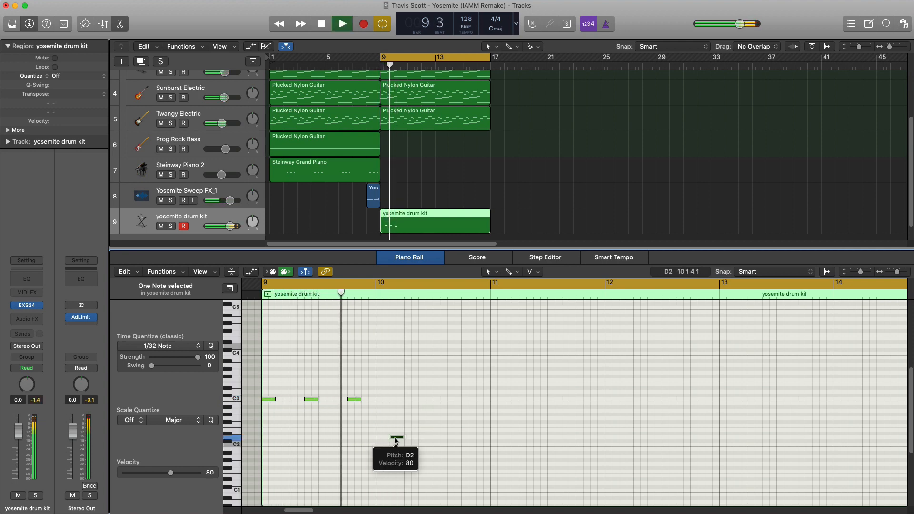
pyautogui.moveTo(395, 441); pyautogui.dragTo(395, 432)
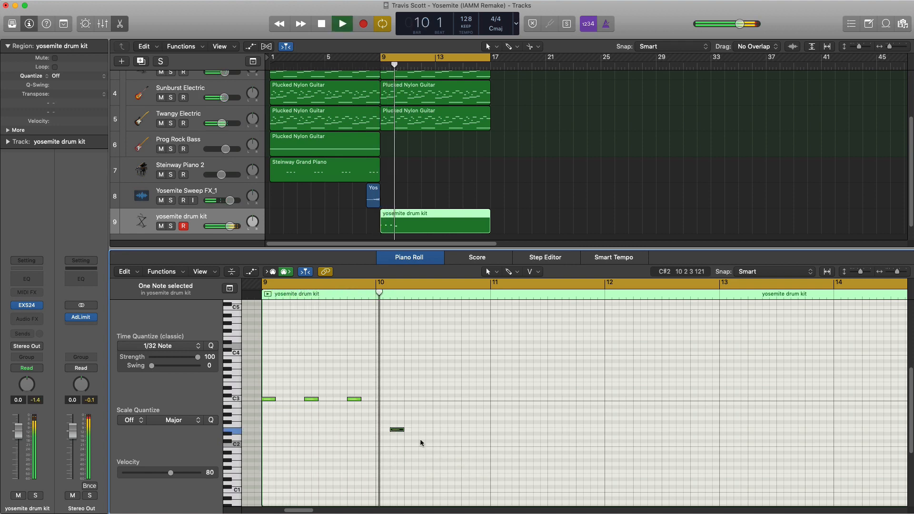
pyautogui.keyDown('super'); pyautogui.click(409, 430); pyautogui.keyUp('super')
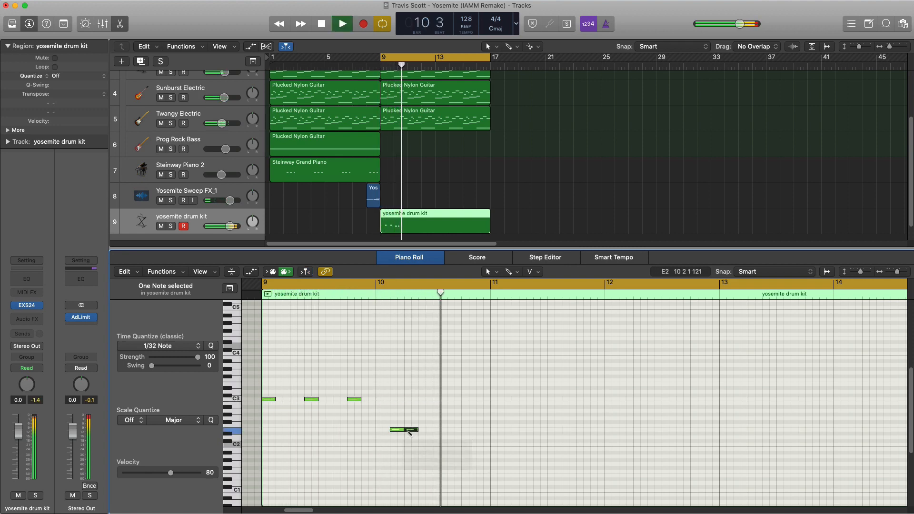
pyautogui.keyDown('super'); pyautogui.click(434, 430); pyautogui.keyUp('super')
pyautogui.press('space')
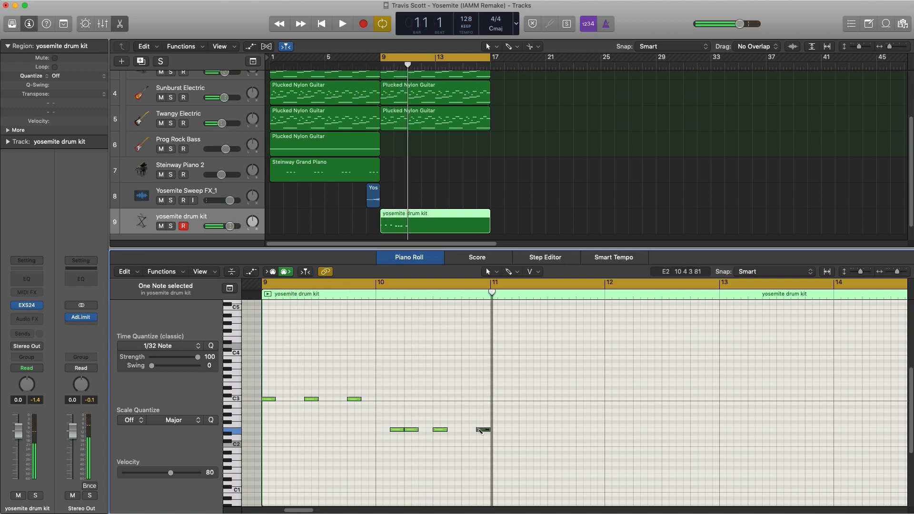
pyautogui.press('space')
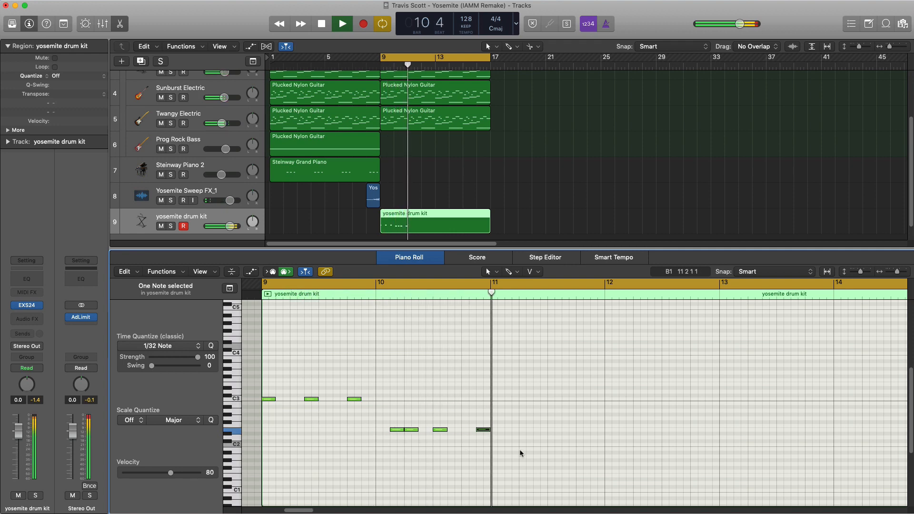
pyautogui.press('space')
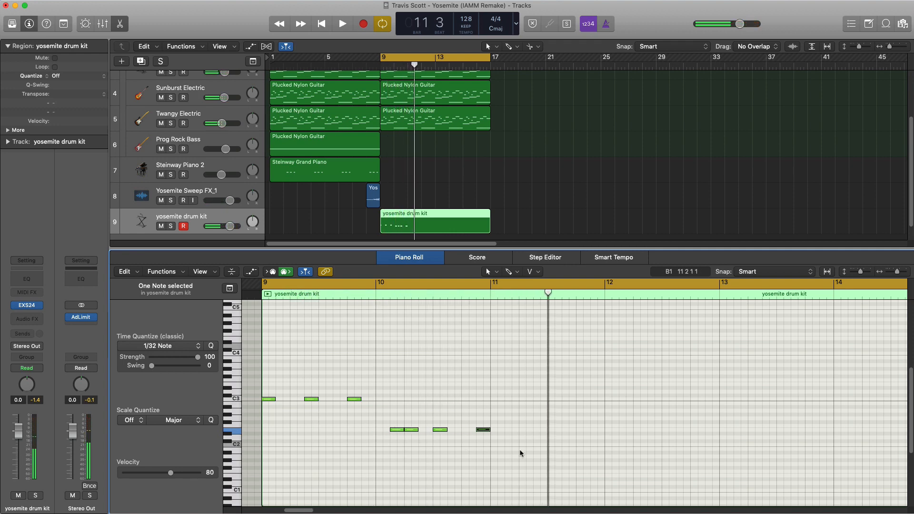
# Step: Repeat the seven-note, two-bar drum pattern across the rest of the region, audition it, and close the Piano Roll
pyautogui.moveTo(512, 459); pyautogui.dragTo(272, 368)
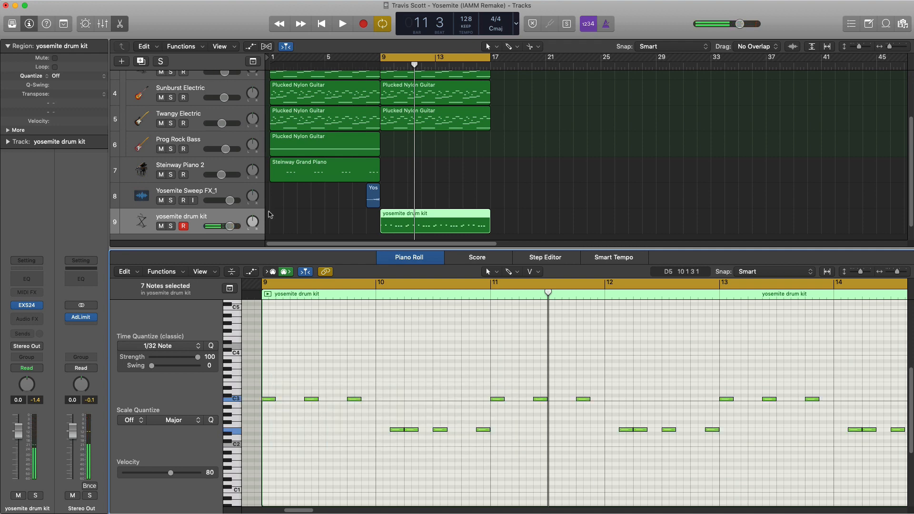
pyautogui.press('space')
pyautogui.scroll(-4, 425, 244)
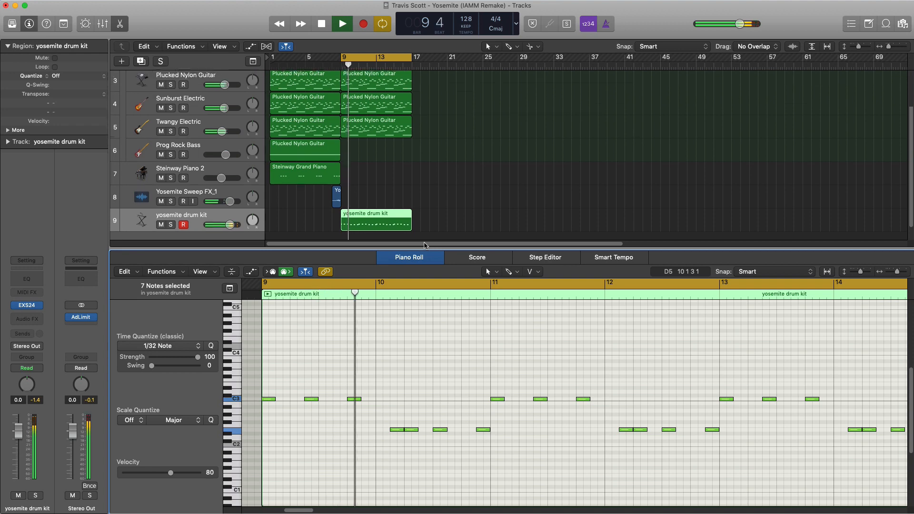
pyautogui.scroll(-3, 425, 245)
pyautogui.press('p')
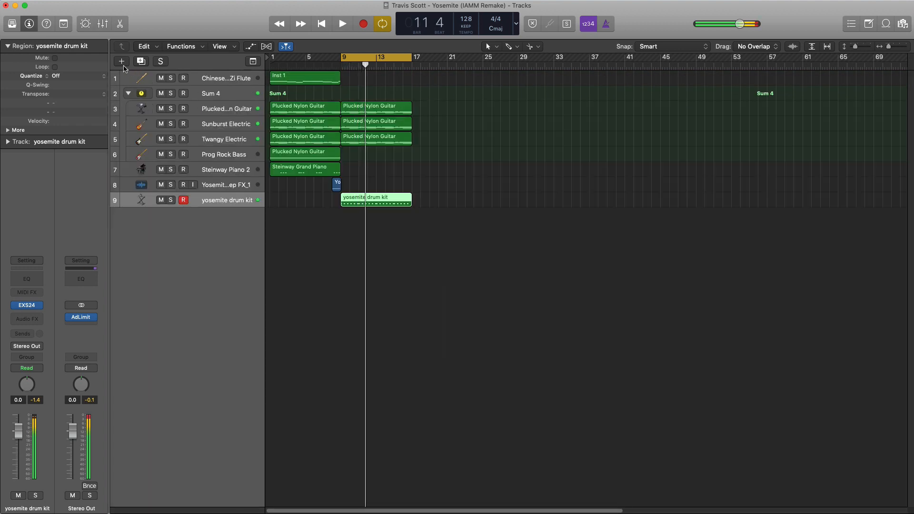
# Step: Duplicate the yosemite drum kit track and create an empty region on the new track from bar 9 to 17
pyautogui.press('alt+super+n')
pyautogui.press('Escape')
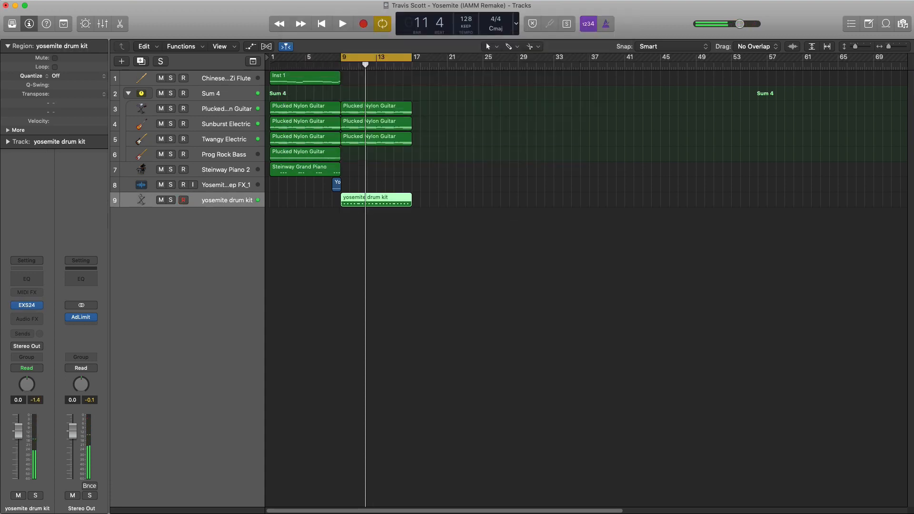
pyautogui.click(139, 62)
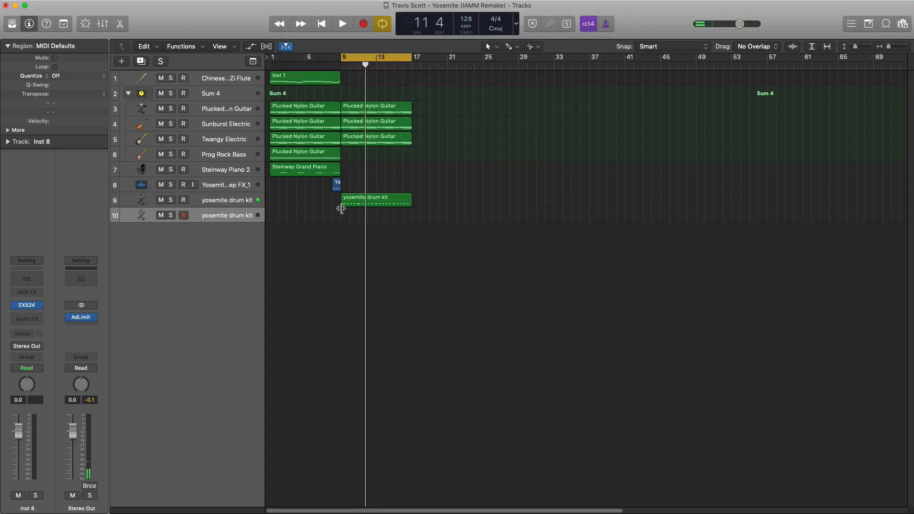
pyautogui.moveTo(346, 220); pyautogui.dragTo(394, 225)
# Step: Place a C#4 note on beat 3 of bar 9 in the new region, repeat it every bar, and play it back
pyautogui.press('p')
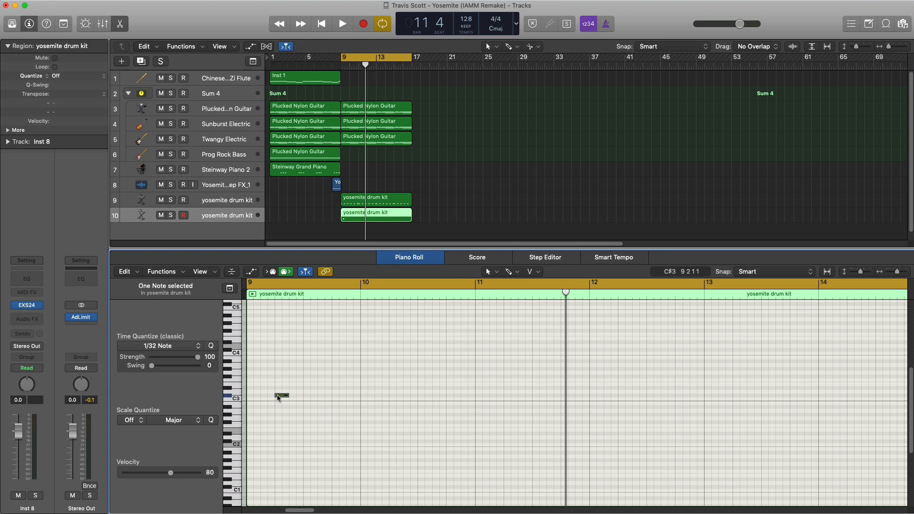
pyautogui.moveTo(281, 398); pyautogui.dragTo(310, 352)
pyautogui.moveTo(471, 362); pyautogui.dragTo(265, 339)
pyautogui.press('super+r')
pyautogui.press('space')
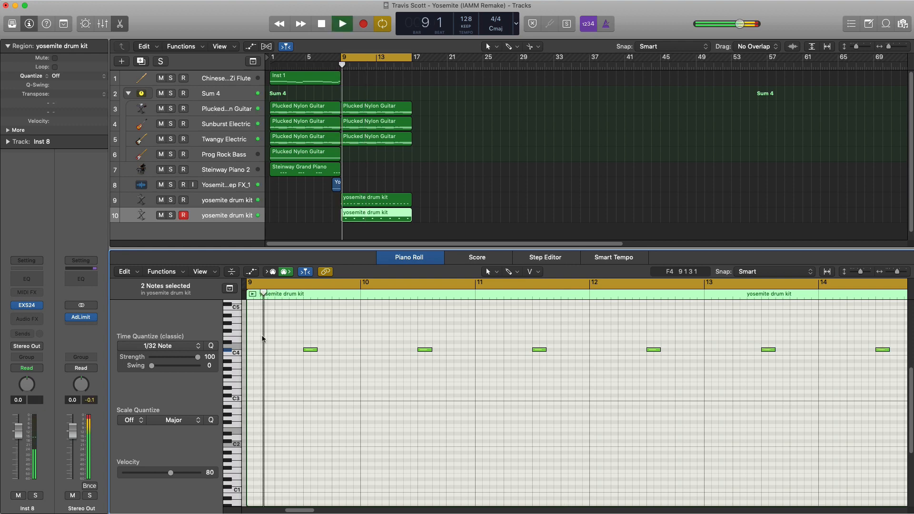
# Step: Duplicate the drum kit track again as track 11 and copy track 10's region onto it at bar 9
pyautogui.click(140, 62)
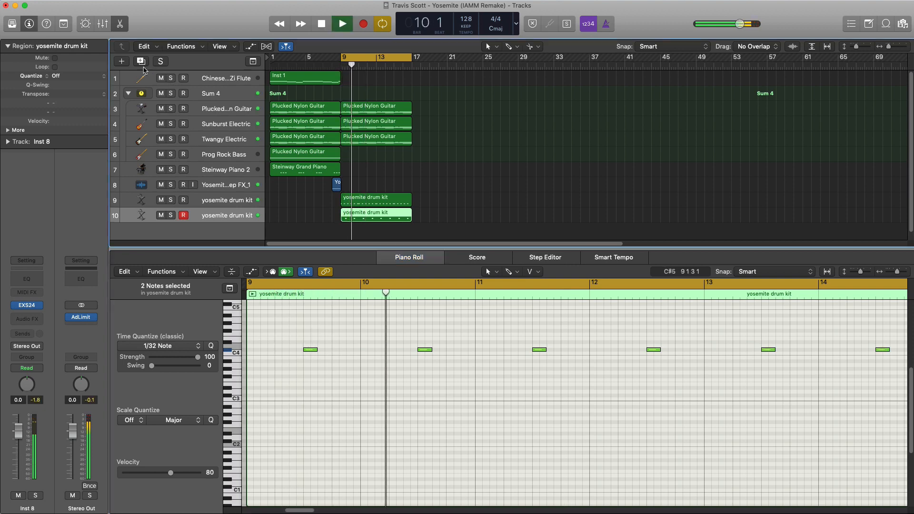
pyautogui.press('x')
pyautogui.press('x')
pyautogui.press('super+Down')
pyautogui.press('super+Down')
pyautogui.press('super+Down')
pyautogui.press('super+Down')
pyautogui.press('super+Down')
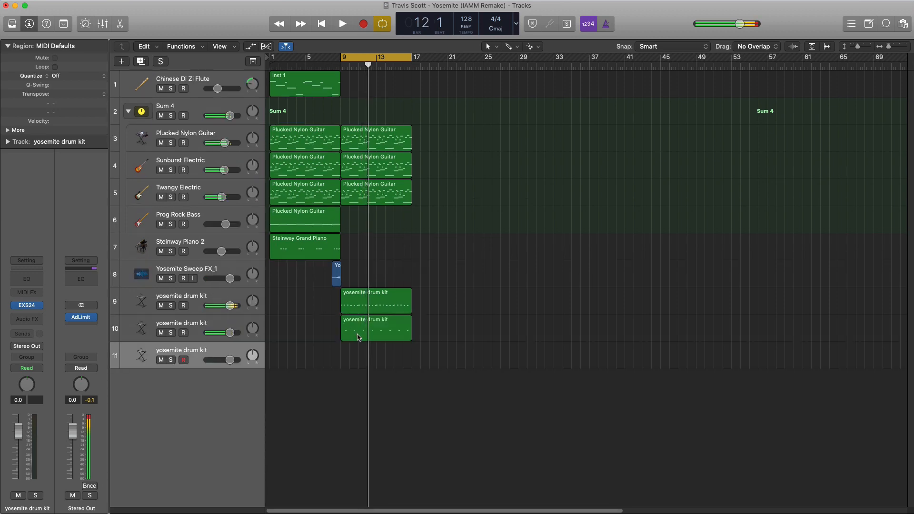
pyautogui.moveTo(359, 338); pyautogui.dragTo(360, 358)
# Step: Open the copied region on track 11 in the Piano Roll and move all its notes to another drum pitch
pyautogui.press('p')
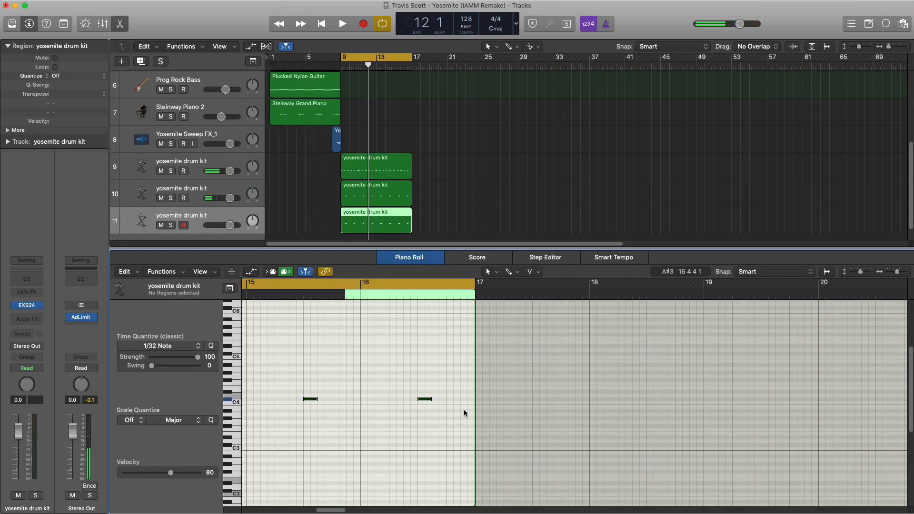
pyautogui.press('super+a')
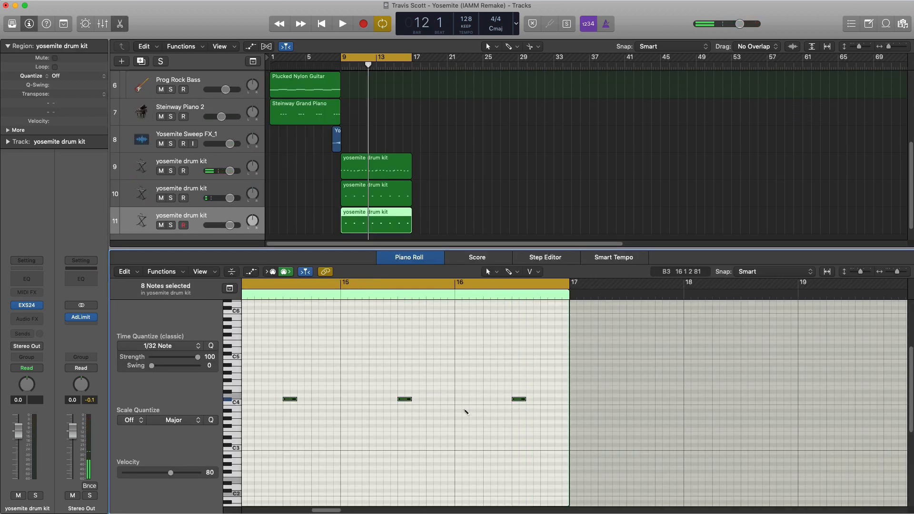
pyautogui.click(518, 399)
# Step: Close the editor and, during playback, set the volume of drum kit track 10 to -8.0 dB and track 11 to -1.2 dB
pyautogui.press('space')
pyautogui.press('e')
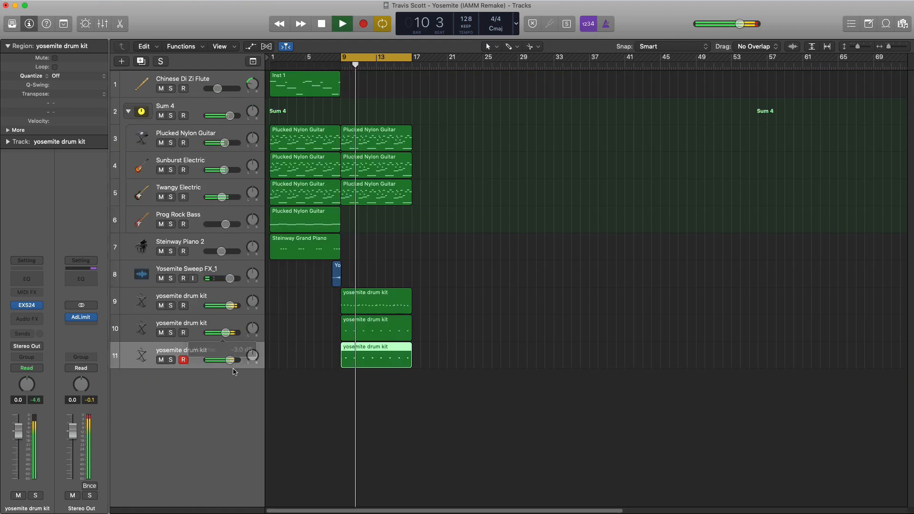
pyautogui.moveTo(231, 361); pyautogui.dragTo(223, 336)
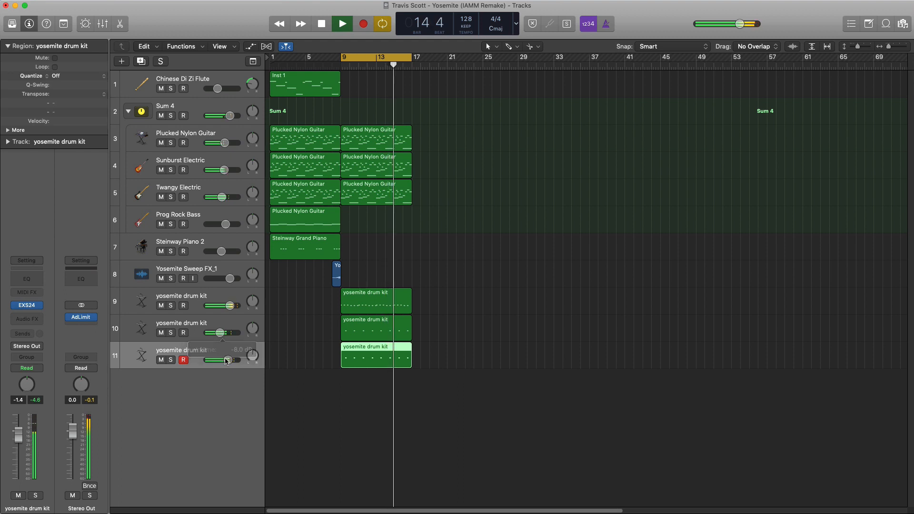
pyautogui.moveTo(229, 361); pyautogui.dragTo(229, 361)
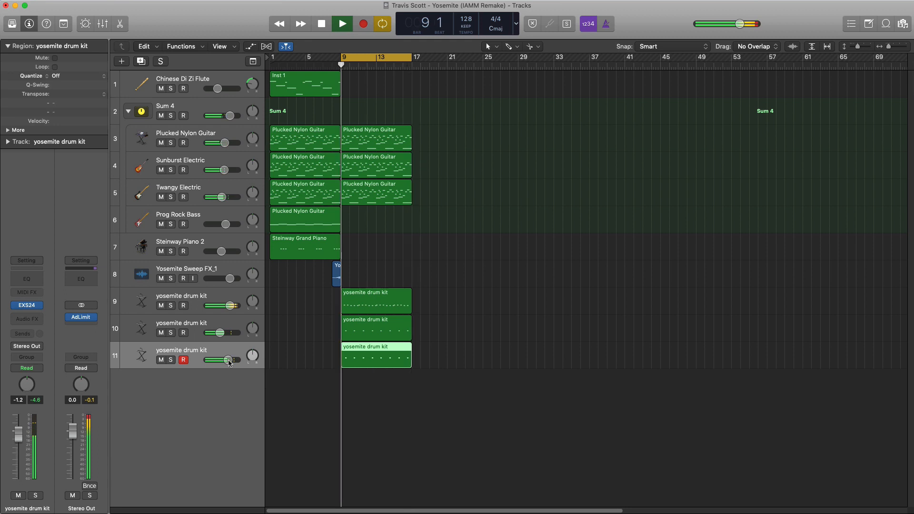
# Step: Duplicate the drum kit track as track 12, create an empty region from bar 9 to 17, and open it in the Piano Roll
pyautogui.click(141, 62)
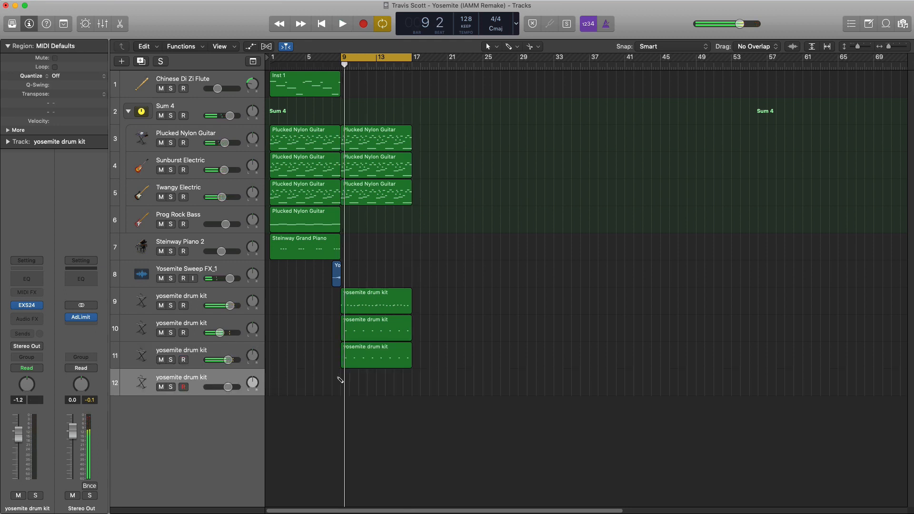
pyautogui.moveTo(350, 387); pyautogui.dragTo(411, 388)
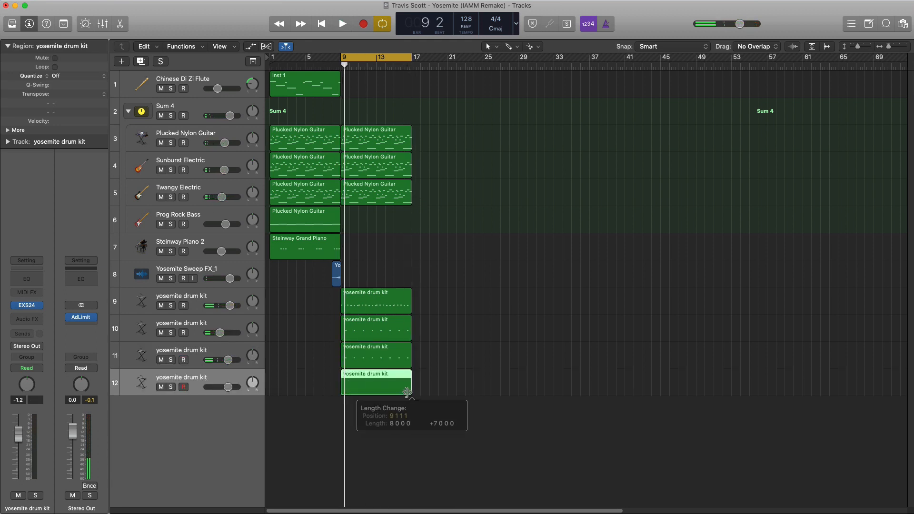
pyautogui.doubleClick(400, 391)
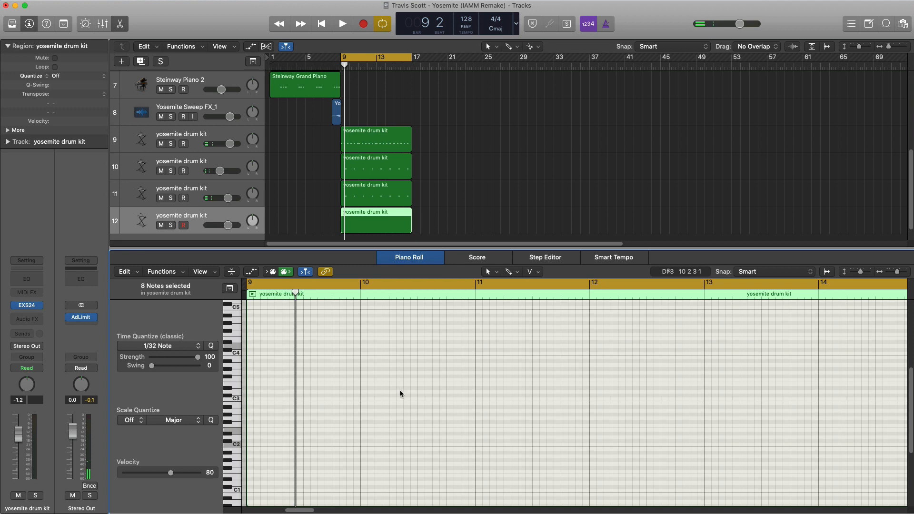
# Step: Using the Brush tool with time quantize set to 1/8 Note, paint continuous D#4 eighth notes in bar 9 and repeat them across the region
pyautogui.click(512, 272)
pyautogui.click(528, 433)
pyautogui.click(189, 349)
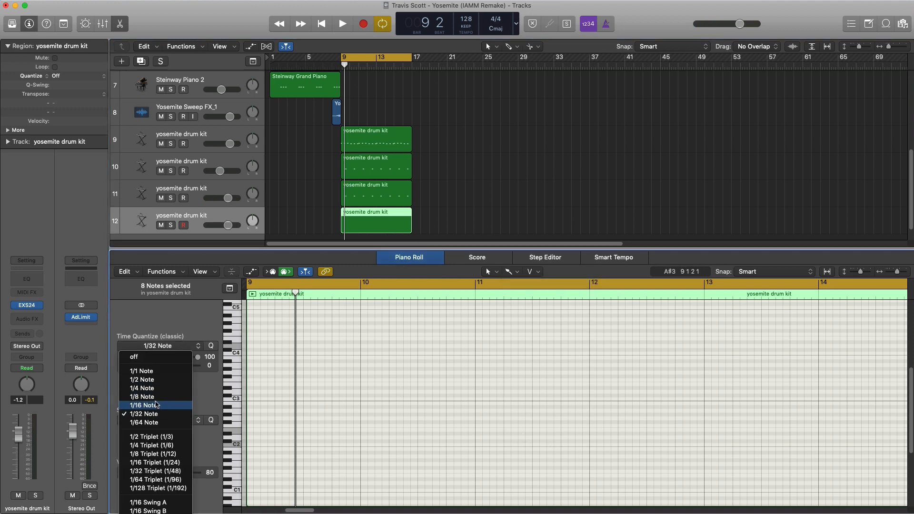
pyautogui.click(157, 398)
pyautogui.press('space')
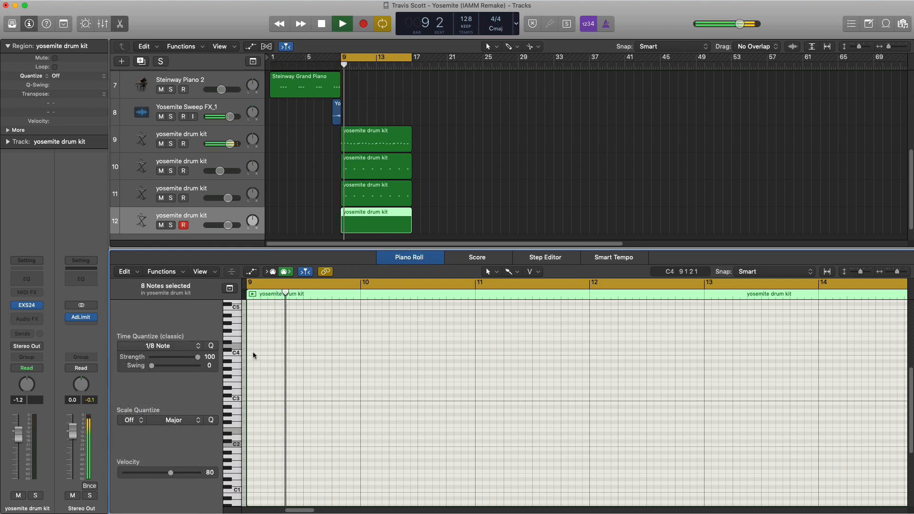
pyautogui.moveTo(254, 333); pyautogui.dragTo(268, 345)
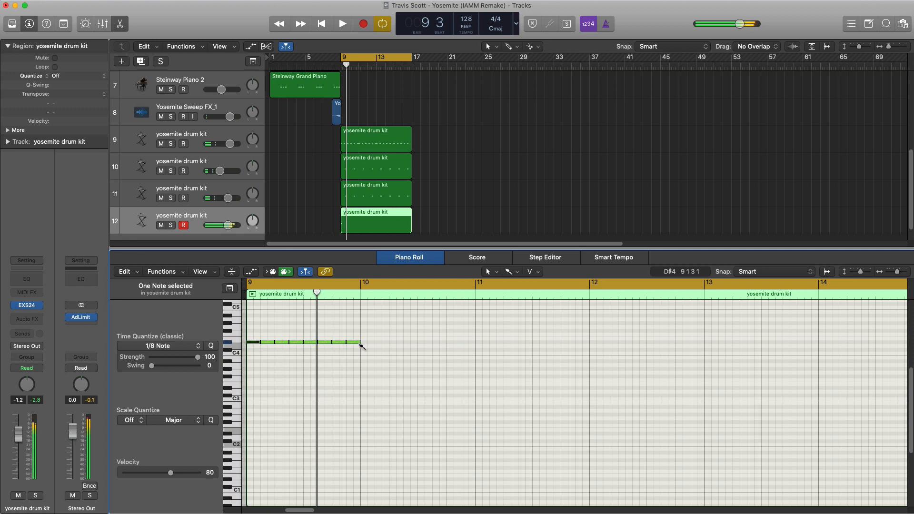
pyautogui.hscroll(-3, 267, 340)
pyautogui.click(226, 342)
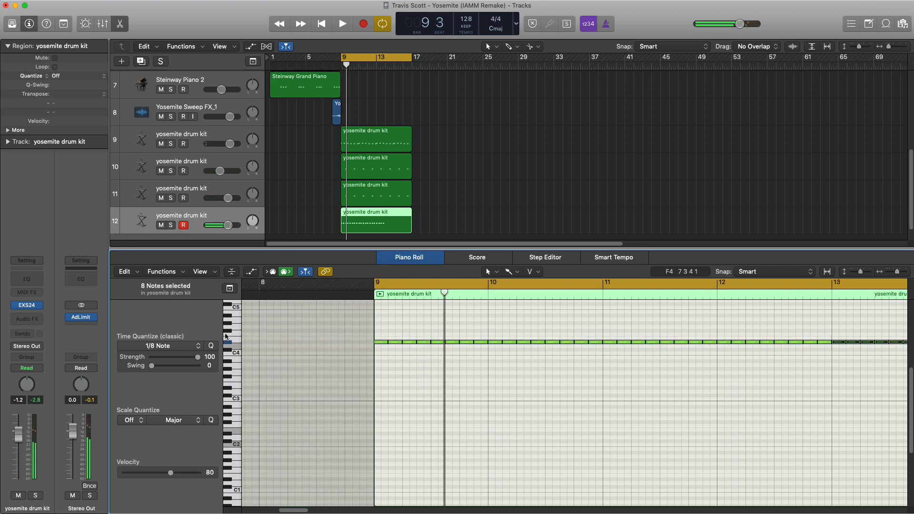
# Step: Play the section back, set drum kit track 12's volume to -5.8 dB, and check the levels in the Mixer
pyautogui.press('space')
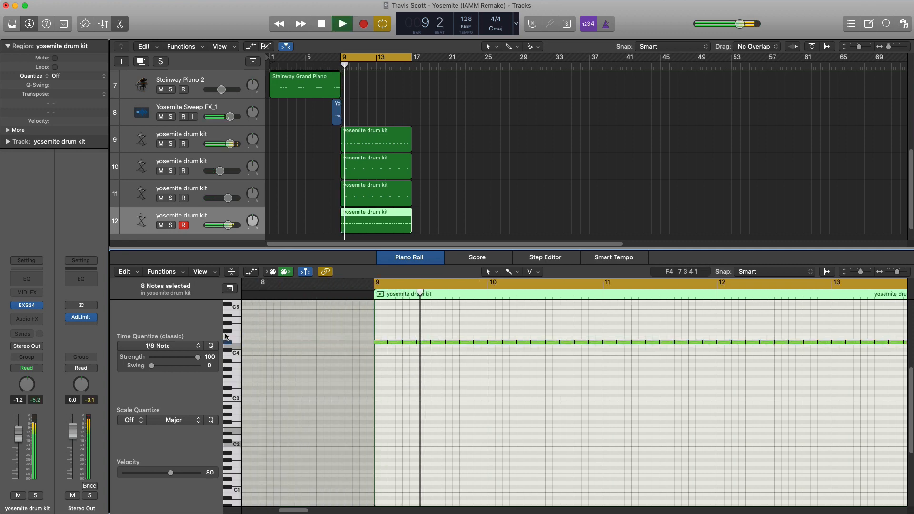
pyautogui.moveTo(228, 226); pyautogui.dragTo(222, 225)
pyautogui.press('x')
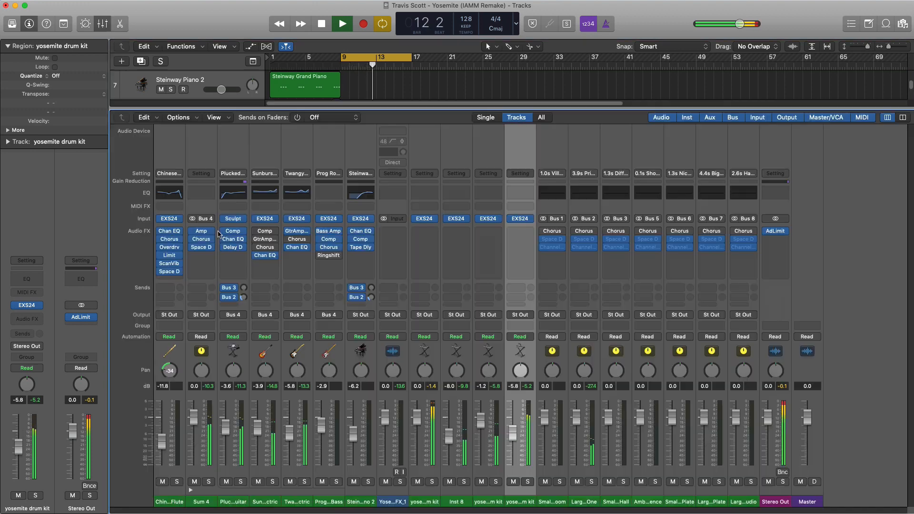
pyautogui.press('x')
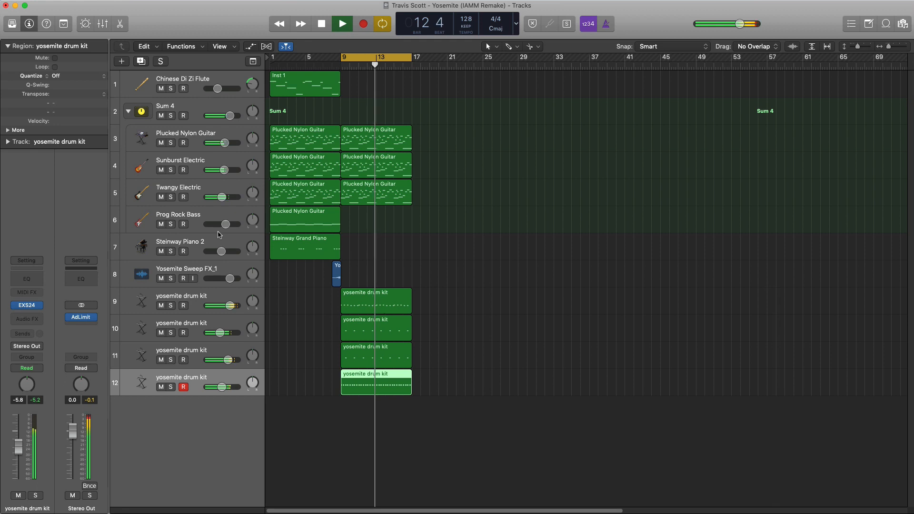
# Step: Duplicate the drum kit track as track 13 and open a new empty region spanning bars 9 to 17 in the Piano Roll
pyautogui.click(141, 62)
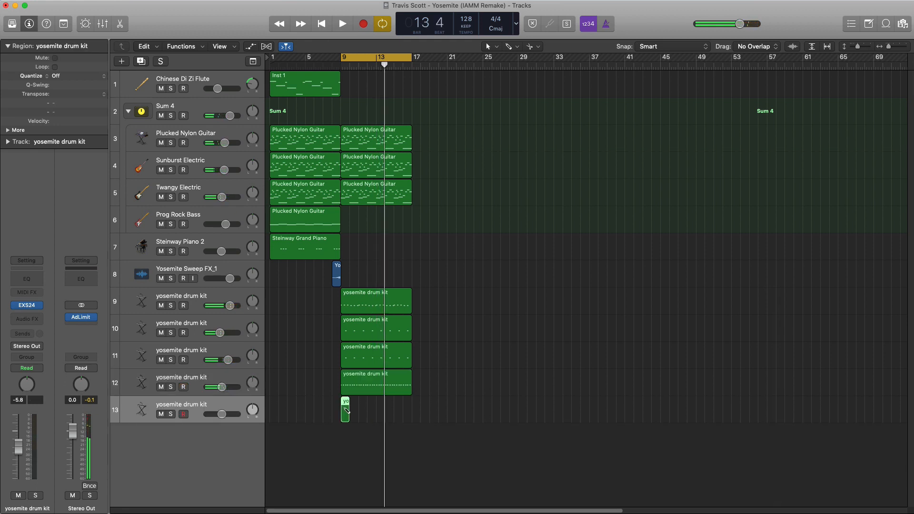
pyautogui.moveTo(348, 414); pyautogui.dragTo(412, 411)
pyautogui.doubleClick(399, 410)
# Step: Place an E4 note on beat 4 of bar 11 and set drum kit track 13's volume to -4.2 dB during playback
pyautogui.press('space')
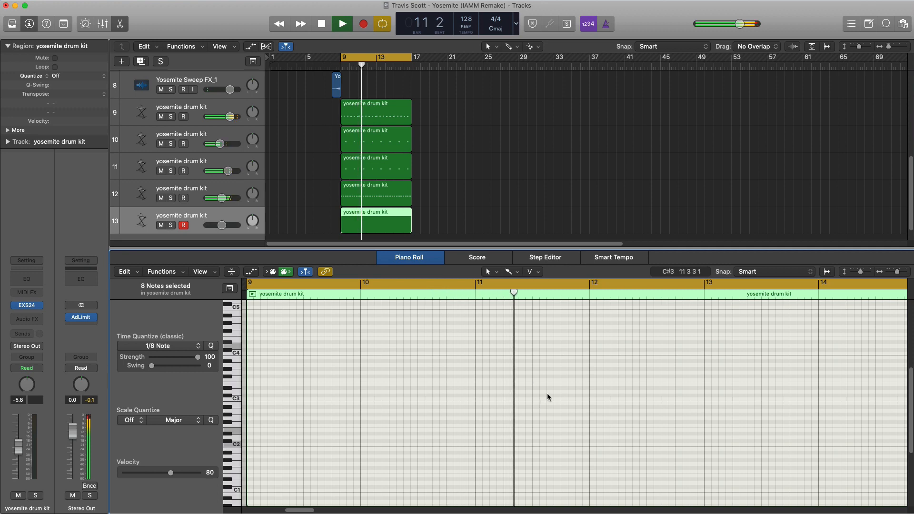
pyautogui.press('space')
pyautogui.keyDown('super'); pyautogui.click(566, 377); pyautogui.keyUp('super')
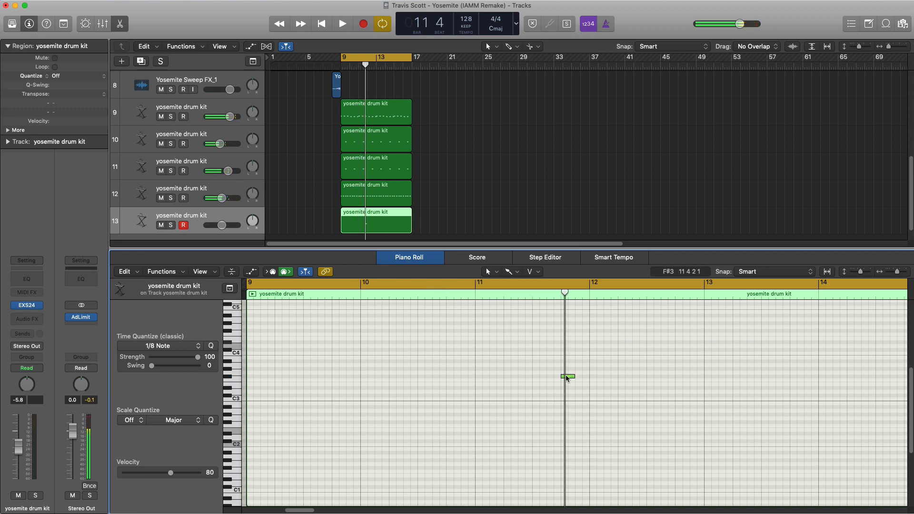
pyautogui.moveTo(566, 377); pyautogui.dragTo(567, 339)
pyautogui.press('space')
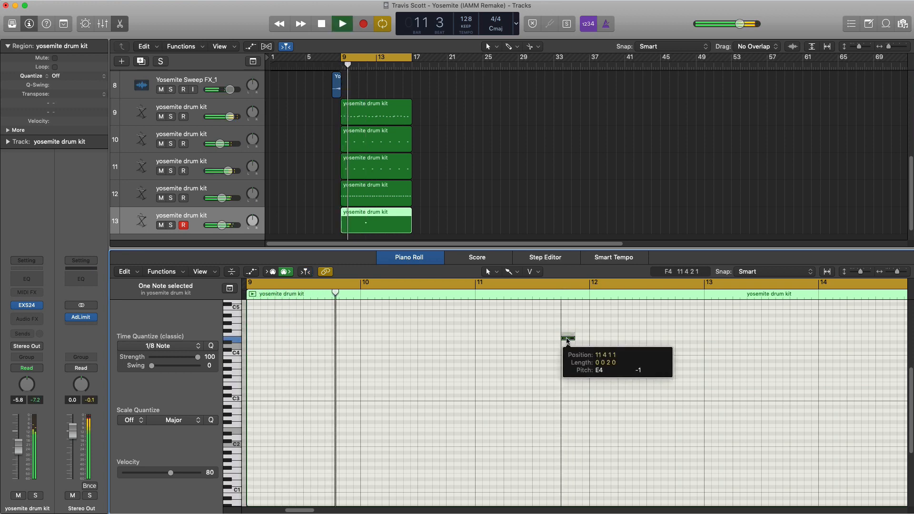
pyautogui.moveTo(224, 226); pyautogui.dragTo(227, 228)
pyautogui.hscroll(2, 442, 384)
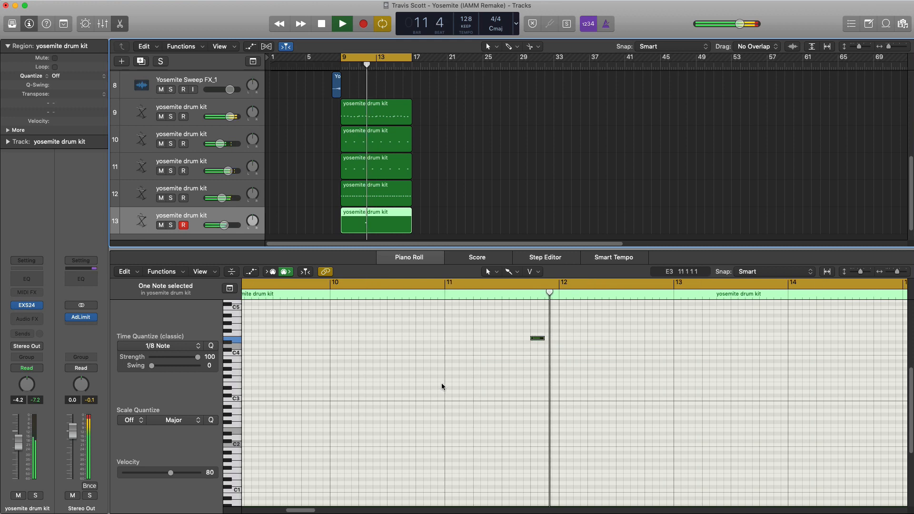
# Step: Copy the E4 note from beat 4 of bar 11 to beat 4 of bar 15 and play the section
pyautogui.hscroll(5, 442, 387)
pyautogui.scroll(-3, 443, 389)
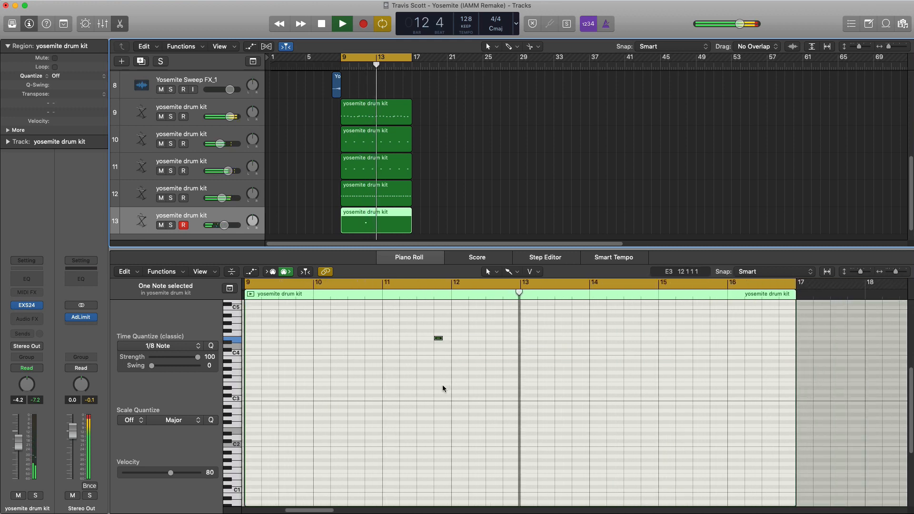
pyautogui.press('space')
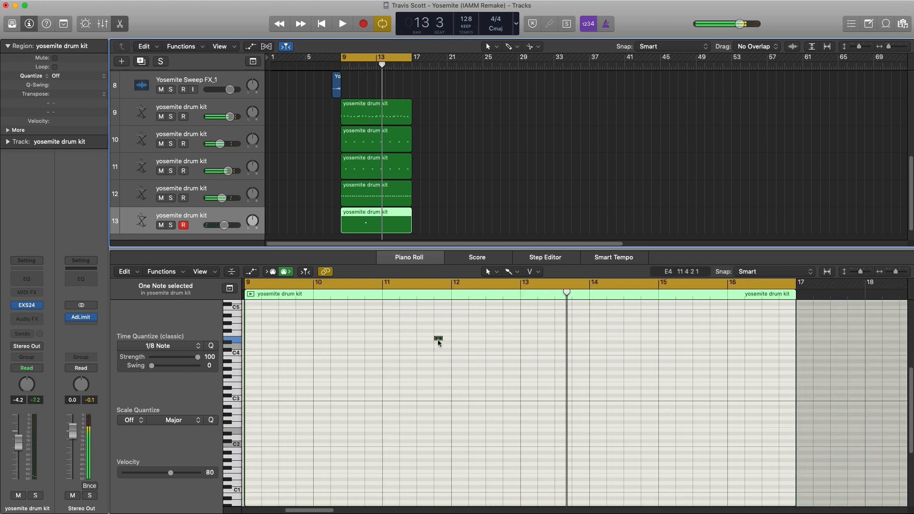
pyautogui.moveTo(438, 342); pyautogui.dragTo(714, 342)
pyautogui.press('space')
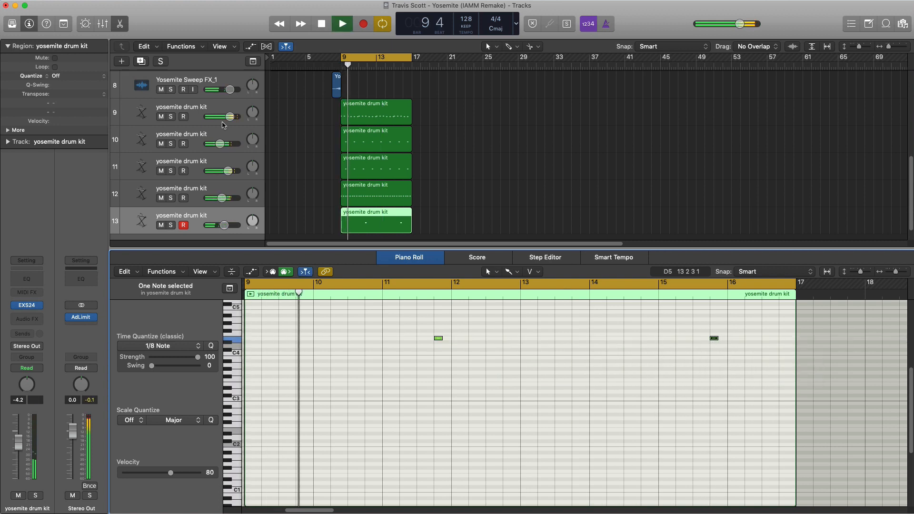
# Step: Duplicate the drum kit track as track 14, copy track 13's region onto it, and open the copy in the Piano Roll
pyautogui.click(141, 62)
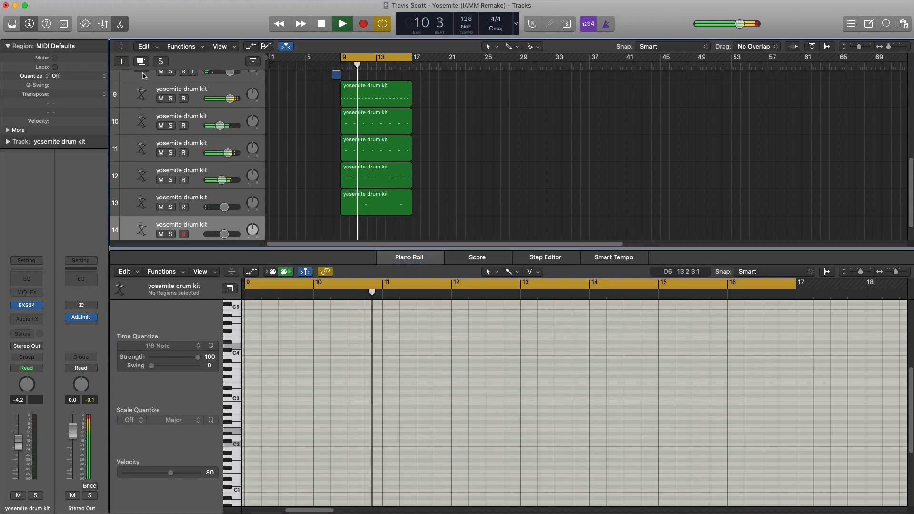
pyautogui.press('x')
pyautogui.press('x')
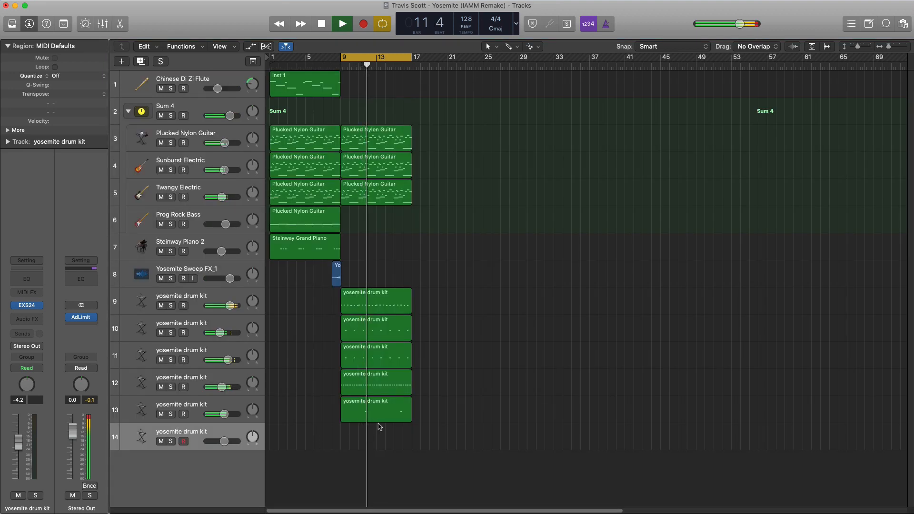
pyautogui.moveTo(380, 413); pyautogui.dragTo(383, 441)
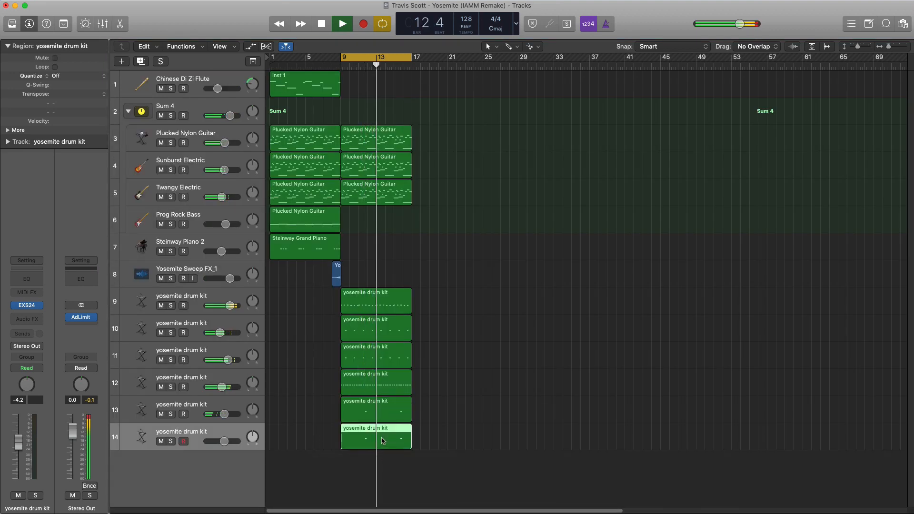
pyautogui.doubleClick(383, 441)
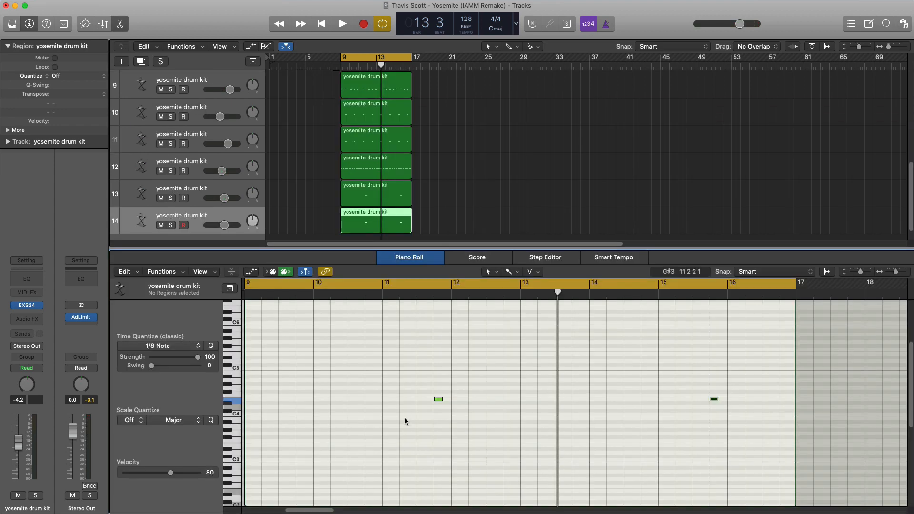
# Step: Transpose both notes in track 14's region up to F4 and shift them three beats later, to beat 3 of bars 12 and 16
pyautogui.moveTo(425, 394); pyautogui.dragTo(752, 426)
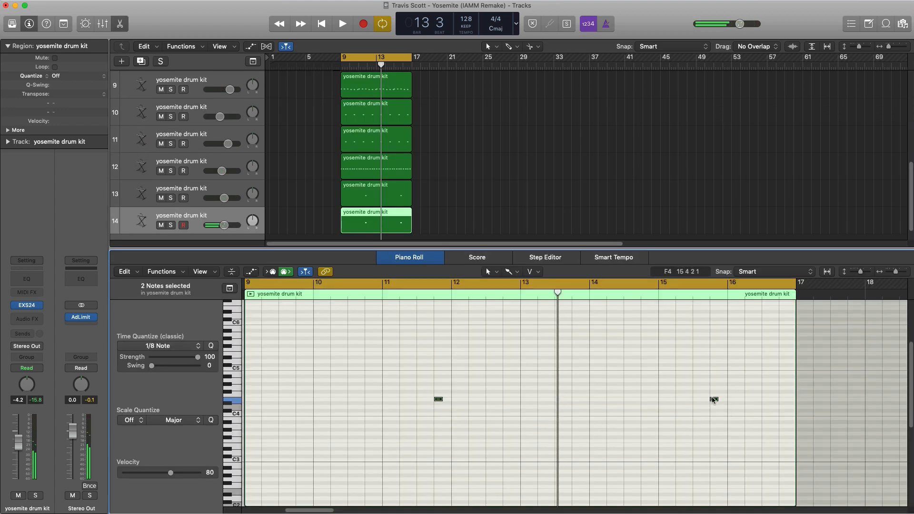
pyautogui.moveTo(714, 400); pyautogui.dragTo(714, 396)
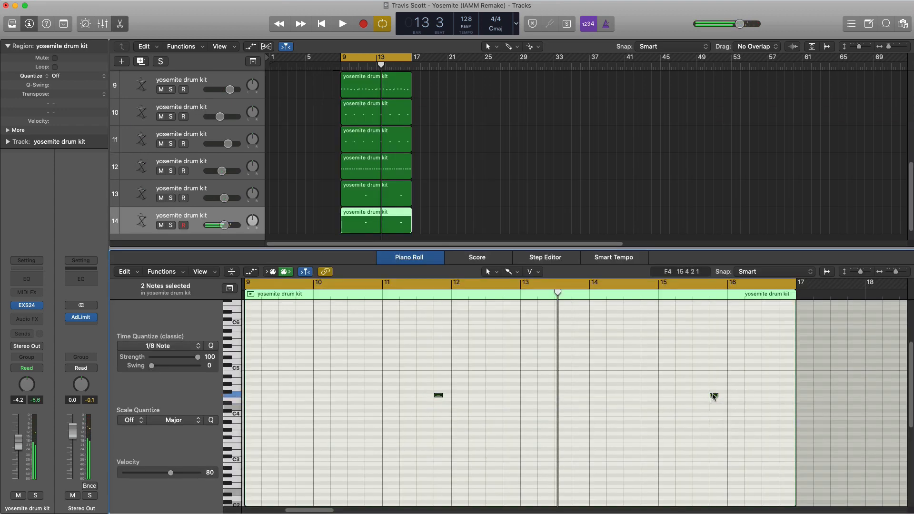
pyautogui.press('space')
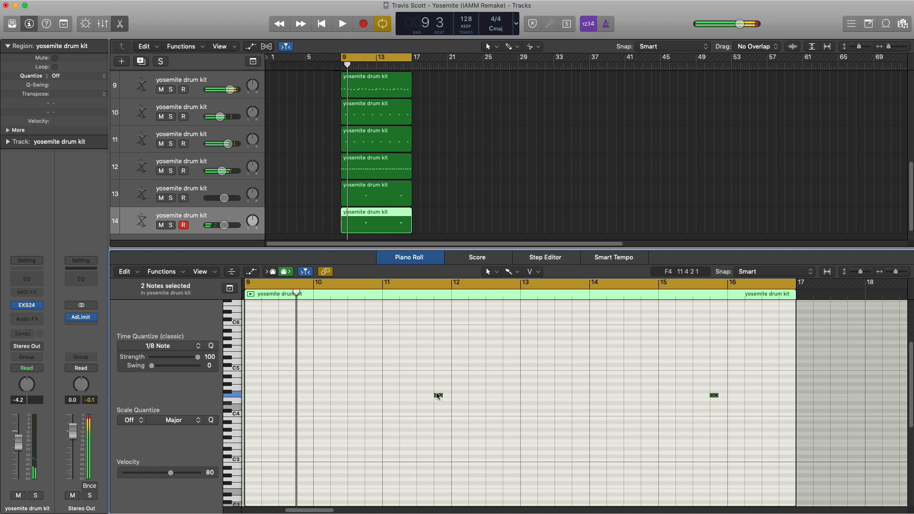
pyautogui.moveTo(438, 397); pyautogui.dragTo(490, 398)
pyautogui.press('space')
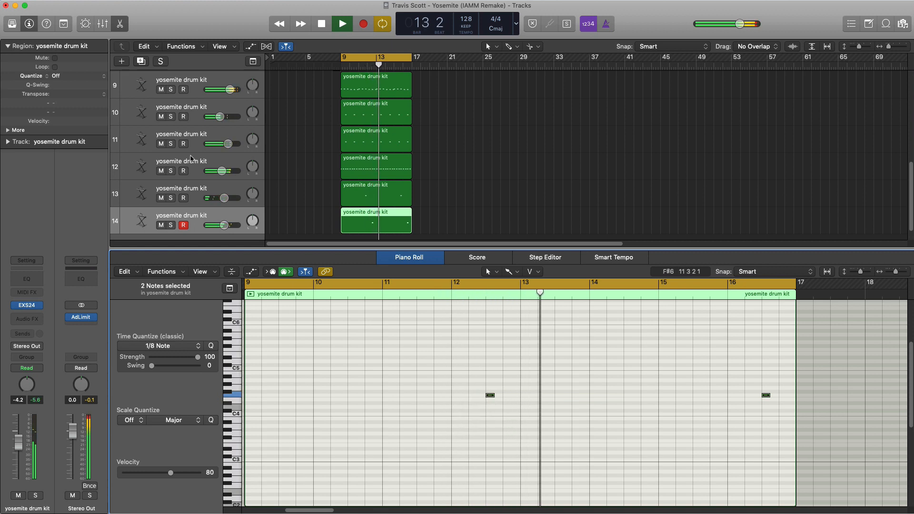
# Step: Set drum kit track 14's volume to -25.0 dB while looping bar 12, and restore the cycle range to bars 9 to 17
pyautogui.click(210, 220)
pyautogui.press('space')
pyautogui.press('space')
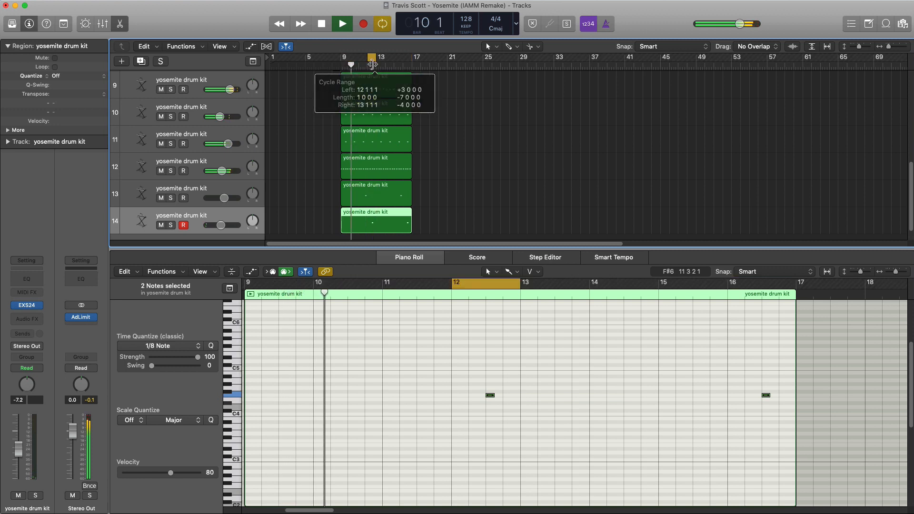
pyautogui.moveTo(221, 225); pyautogui.dragTo(206, 228)
pyautogui.press('x')
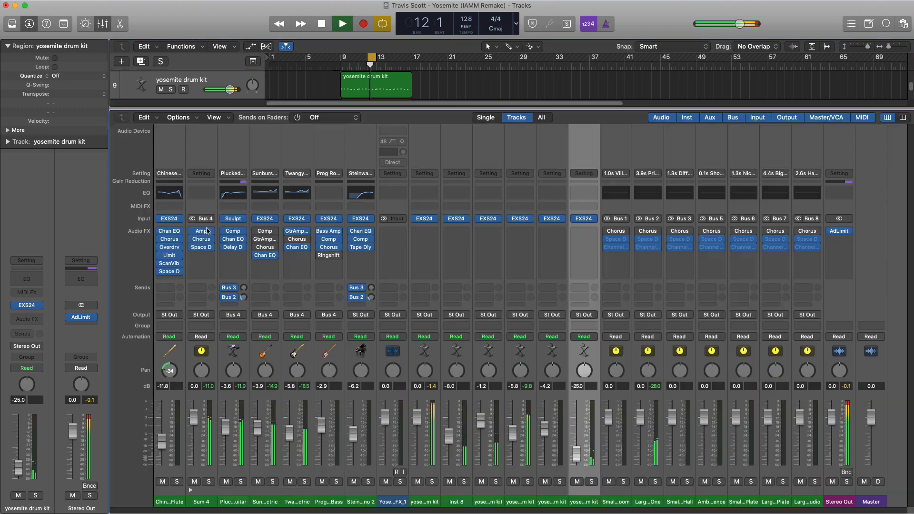
pyautogui.press('x')
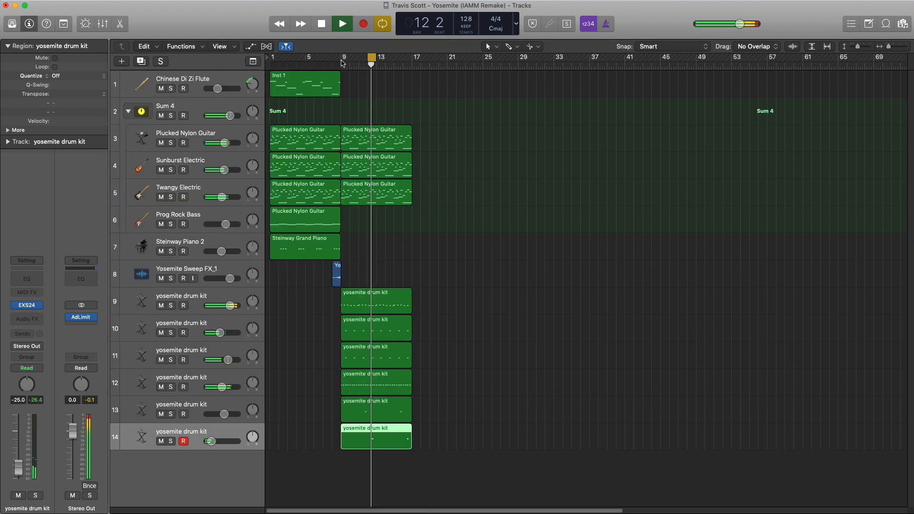
pyautogui.moveTo(353, 63); pyautogui.dragTo(412, 63)
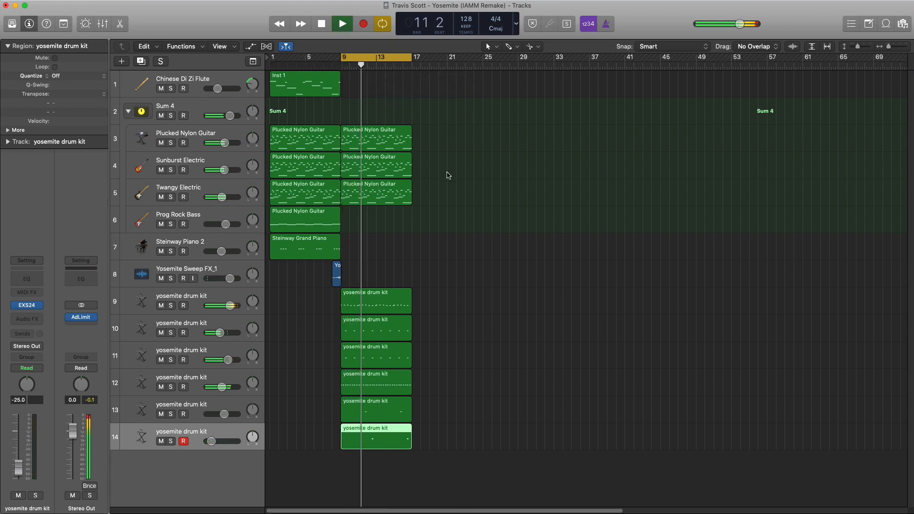
pyautogui.press('space')
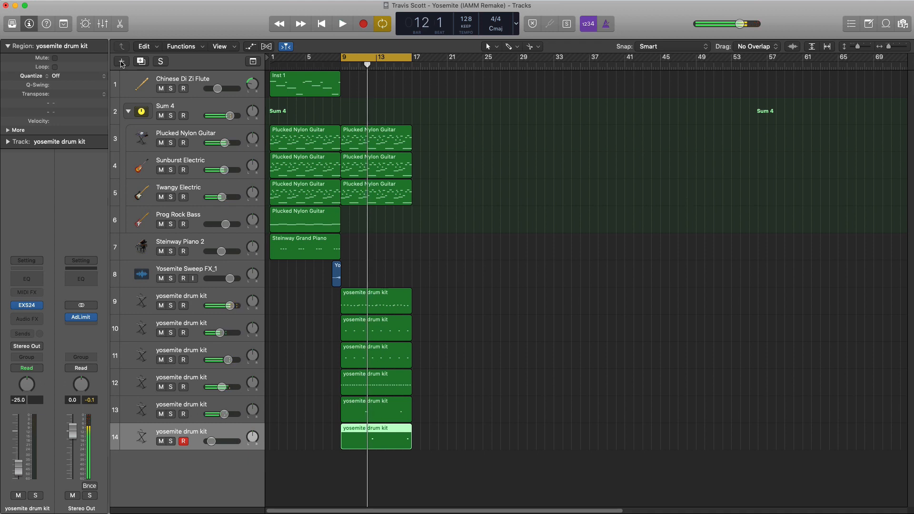
# Step: Create a new software instrument track at the end of the track list and load the ES2 synthesizer on it
pyautogui.click(122, 62)
pyautogui.press('Return')
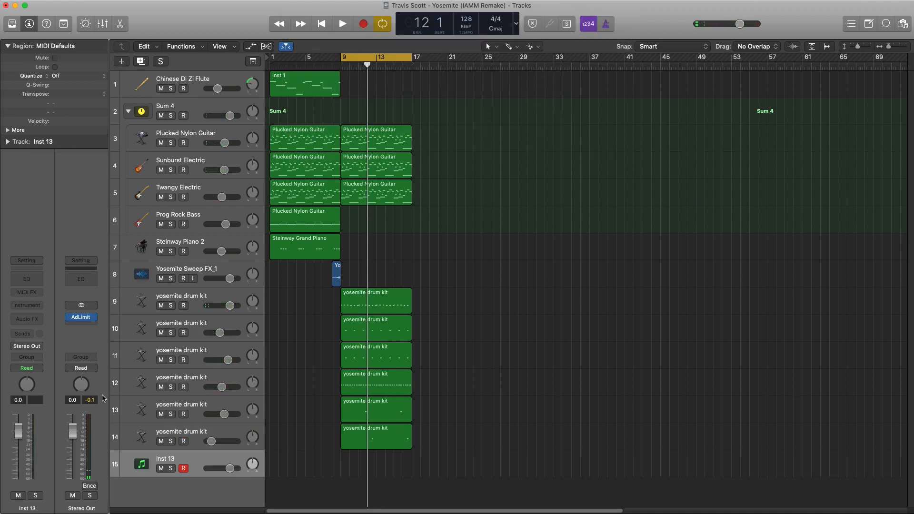
pyautogui.click(28, 309)
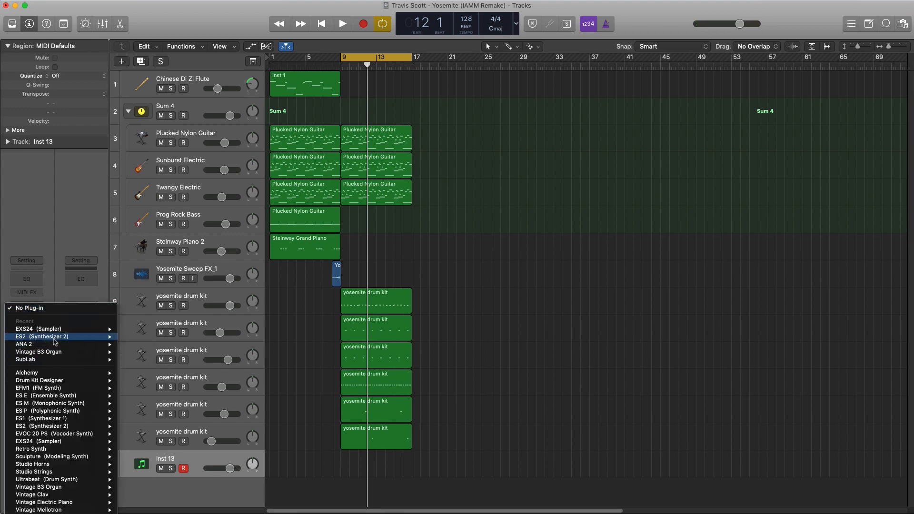
pyautogui.click(176, 380)
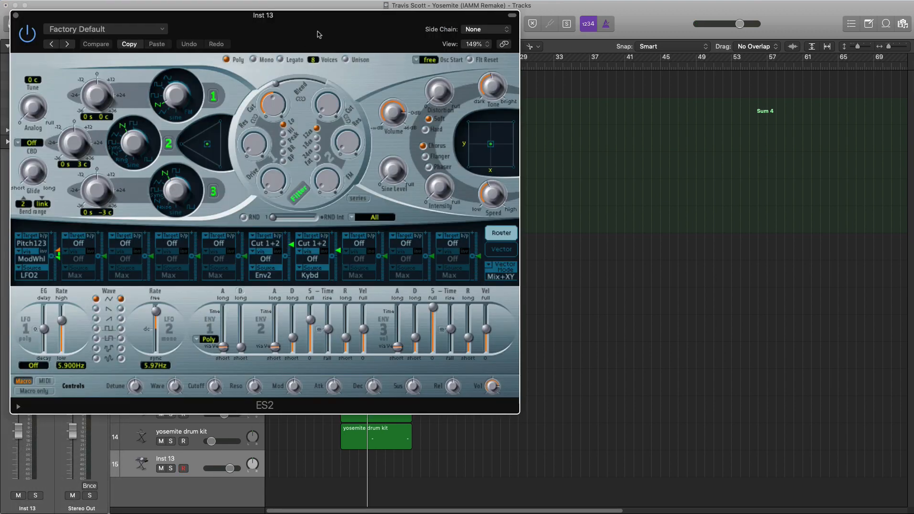
# Step: Switch off ES2 oscillators 2 and 3, move the oscillator mix fully to oscillator 1, and set its waveform to sine
pyautogui.moveTo(317, 31); pyautogui.dragTo(371, 34)
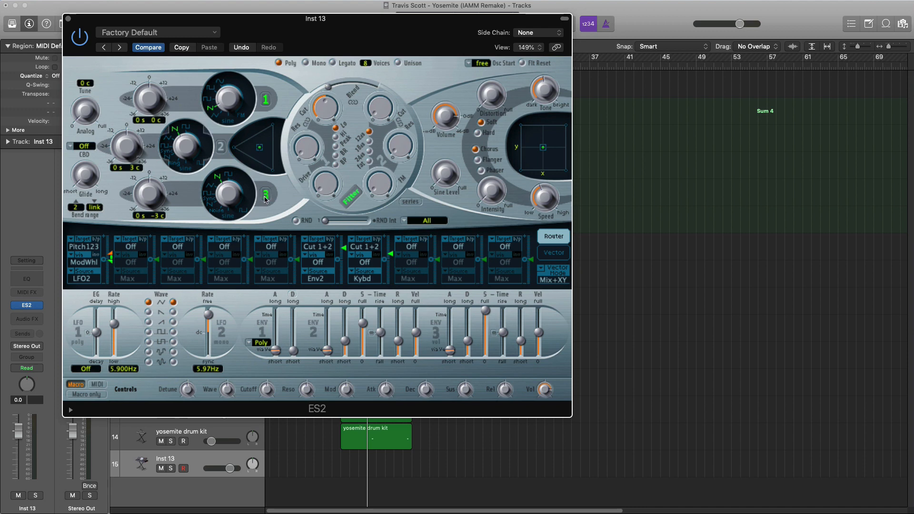
pyautogui.moveTo(260, 149); pyautogui.dragTo(292, 105)
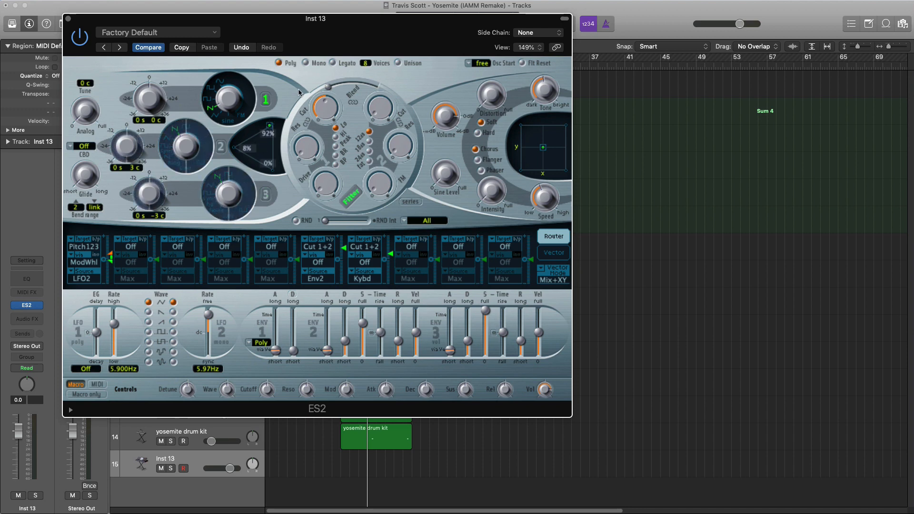
pyautogui.click(224, 74)
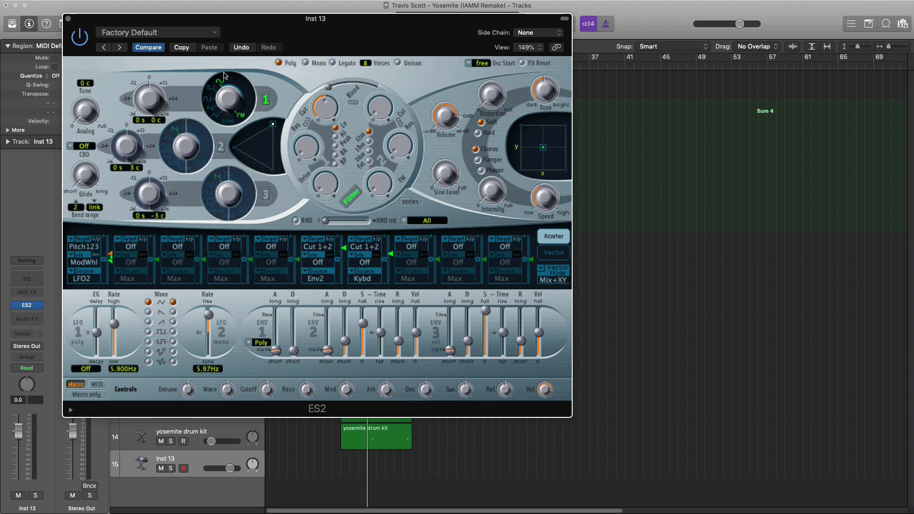
pyautogui.click(68, 19)
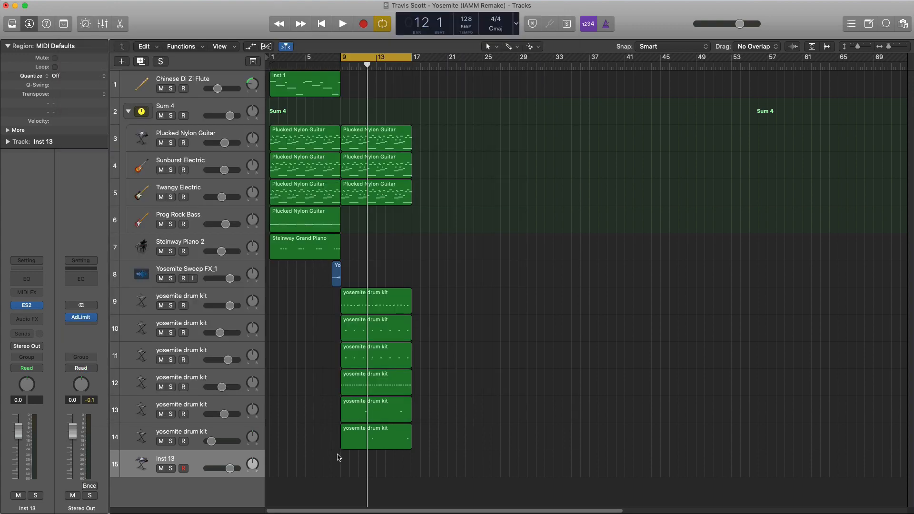
# Step: Create an empty Inst 13 region spanning bars 9 to 17, open it in the Piano Roll, and set the track volume to -11.0 dB
pyautogui.moveTo(346, 469); pyautogui.dragTo(412, 470)
pyautogui.doubleClick(380, 464)
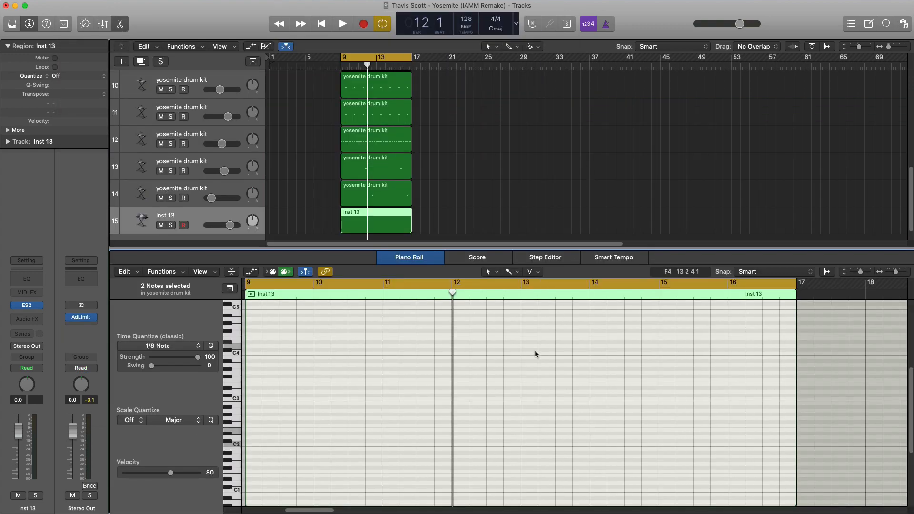
pyautogui.scroll(3, 340, 444)
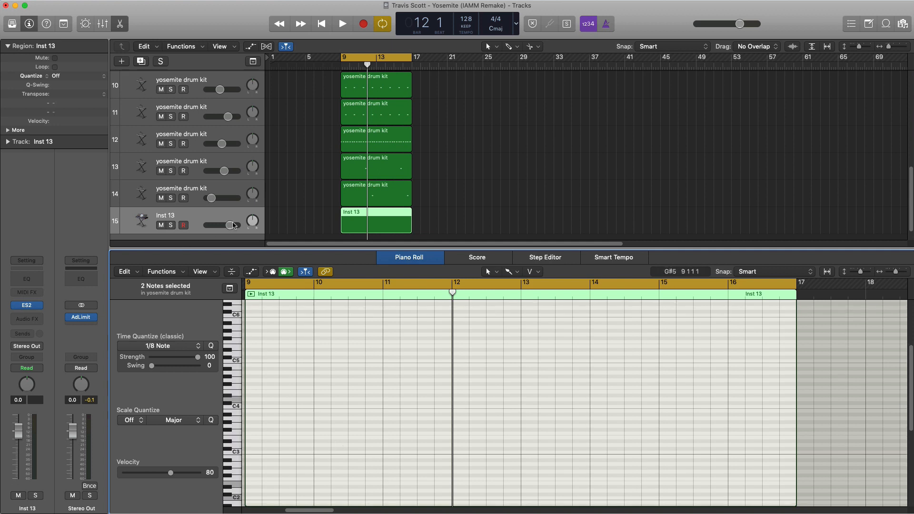
pyautogui.press('space')
pyautogui.moveTo(232, 226); pyautogui.dragTo(220, 225)
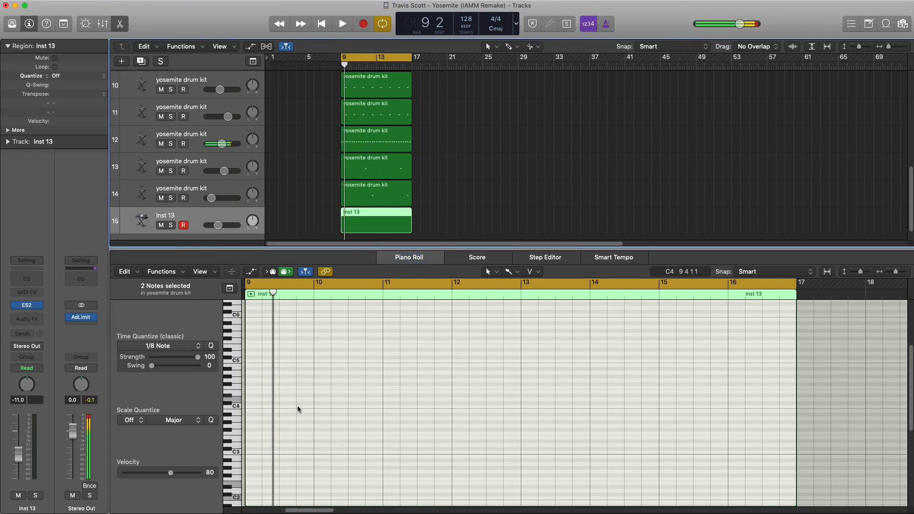
# Step: Place a B4 note at the start of bar 9, switch to the Pencil Tool, and make the note three beats long
pyautogui.keyDown('super'); pyautogui.click(251, 366); pyautogui.keyUp('super')
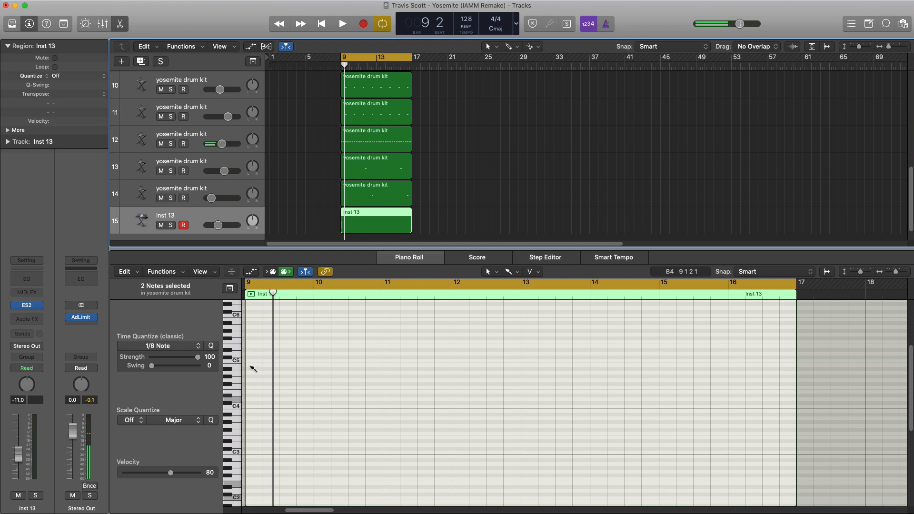
pyautogui.click(509, 275)
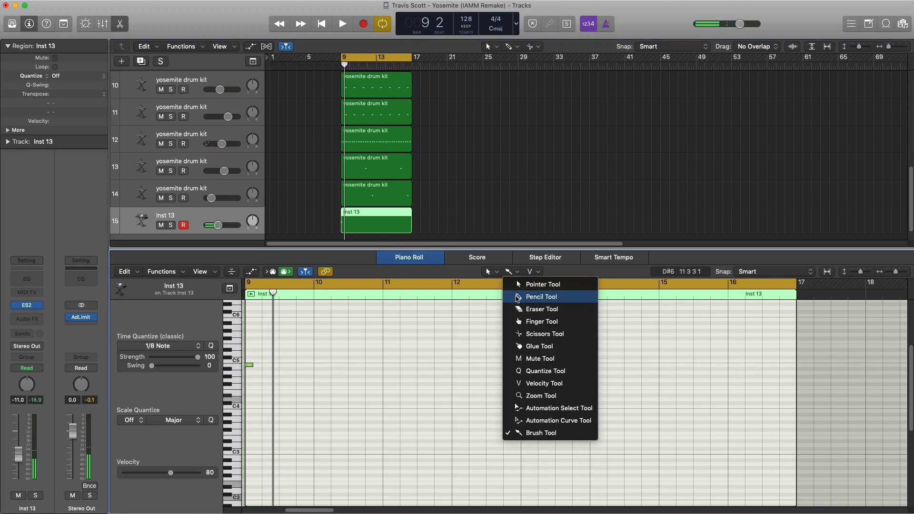
pyautogui.click(529, 297)
pyautogui.moveTo(251, 365); pyautogui.dragTo(313, 367)
pyautogui.press('space')
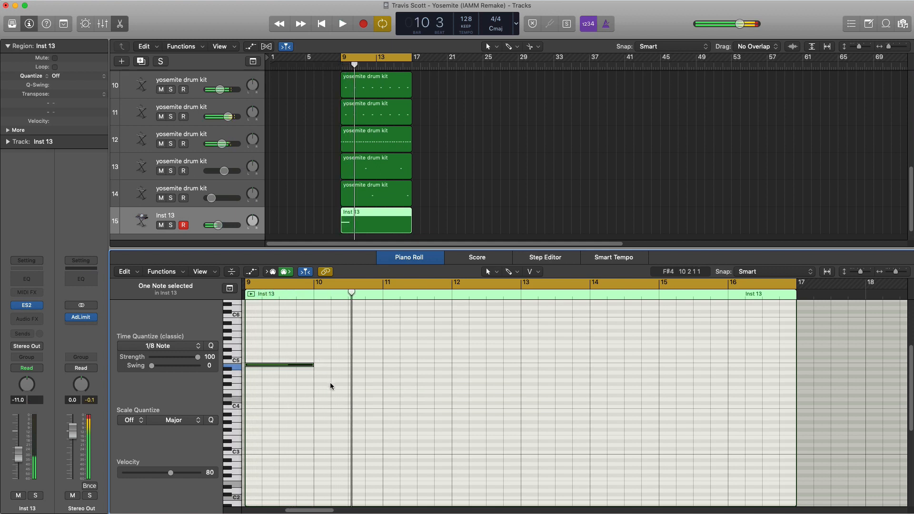
pyautogui.press('space')
pyautogui.moveTo(314, 367); pyautogui.dragTo(296, 367)
pyautogui.press('space')
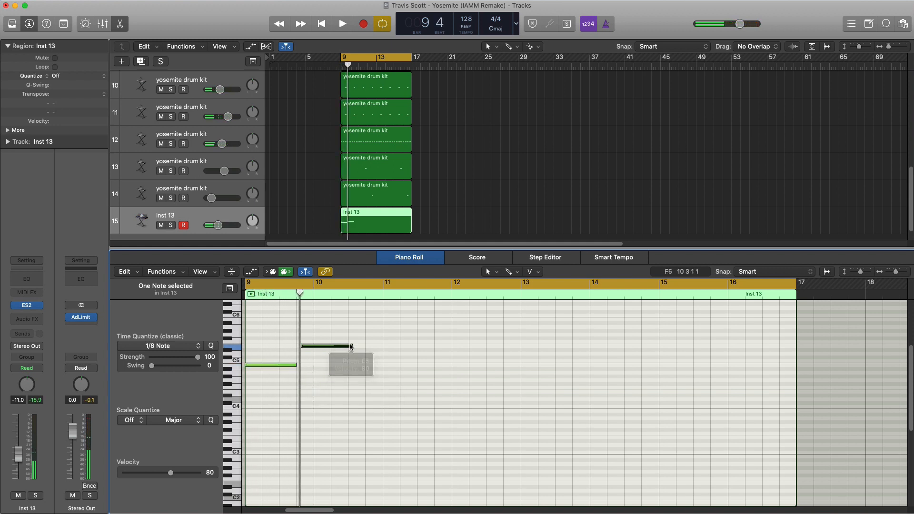
# Step: Place a one-beat E5 note on beat 4 of bar 9 and play the phrase back
pyautogui.moveTo(351, 346); pyautogui.dragTo(313, 348)
pyautogui.scroll(3, 324, 358)
pyautogui.press('space')
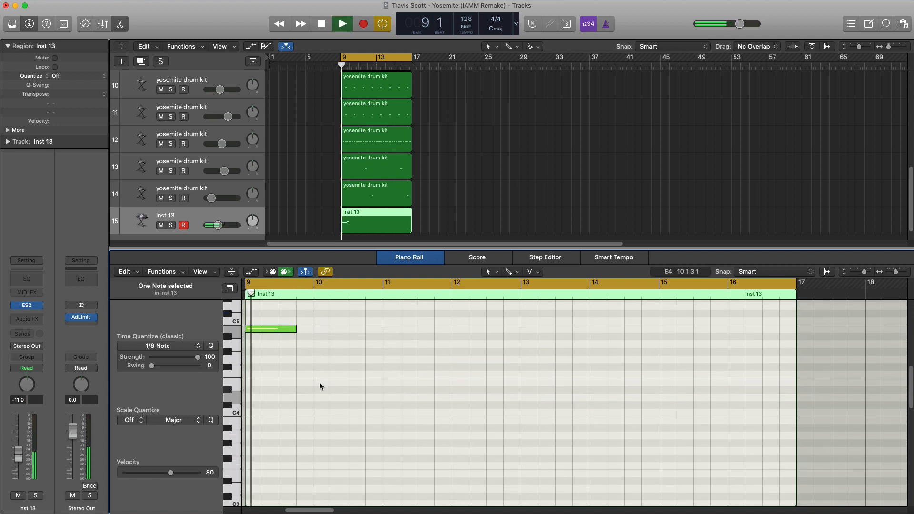
pyautogui.scroll(3, 319, 383)
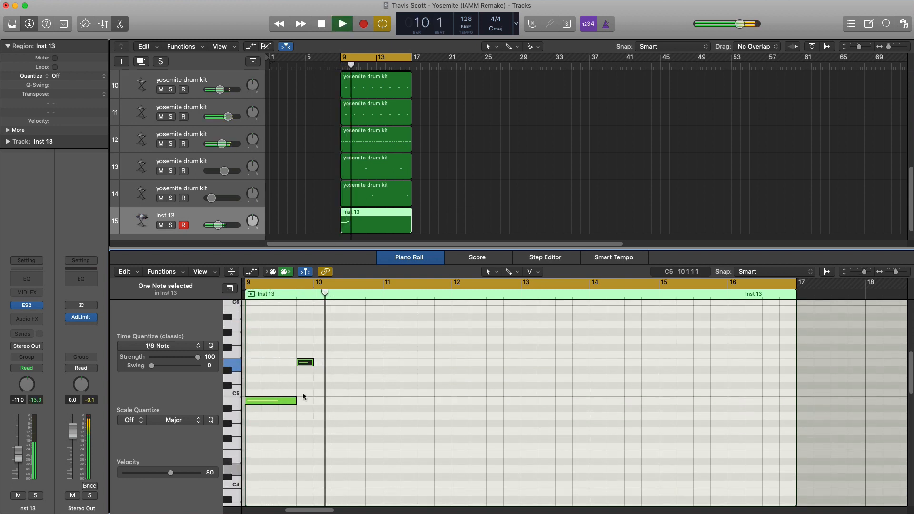
# Step: Copy the B4 note to the start of bar 10 and shorten the copy to two beats
pyautogui.moveTo(289, 401); pyautogui.dragTo(358, 403)
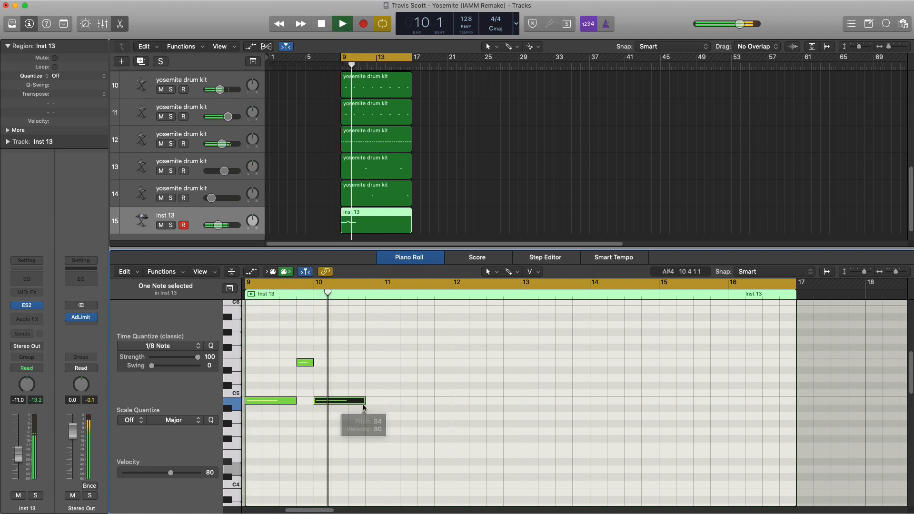
pyautogui.press('space')
pyautogui.moveTo(365, 403); pyautogui.dragTo(349, 401)
pyautogui.press('space')
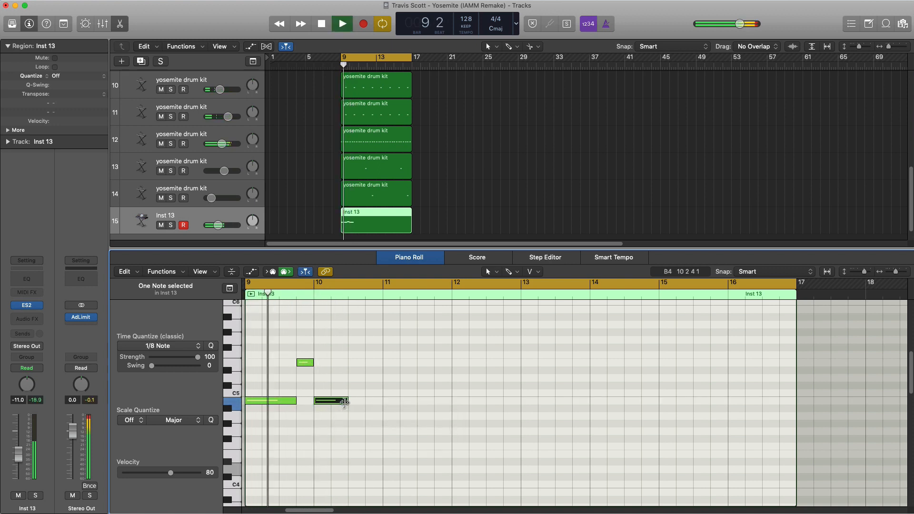
# Step: Place a one-beat E5 note on beat 4 of bar 10 and check it during playback
pyautogui.keyDown('super'); pyautogui.click(351, 378); pyautogui.keyUp('super')
pyautogui.moveTo(381, 380)
pyautogui.mouseDown()
pyautogui.moveTo(365, 379)
pyautogui.moveTo(371, 366)
pyautogui.mouseUp()
pyautogui.keyDown('super'); pyautogui.click(372, 370); pyautogui.keyUp('super')
pyautogui.press('space')
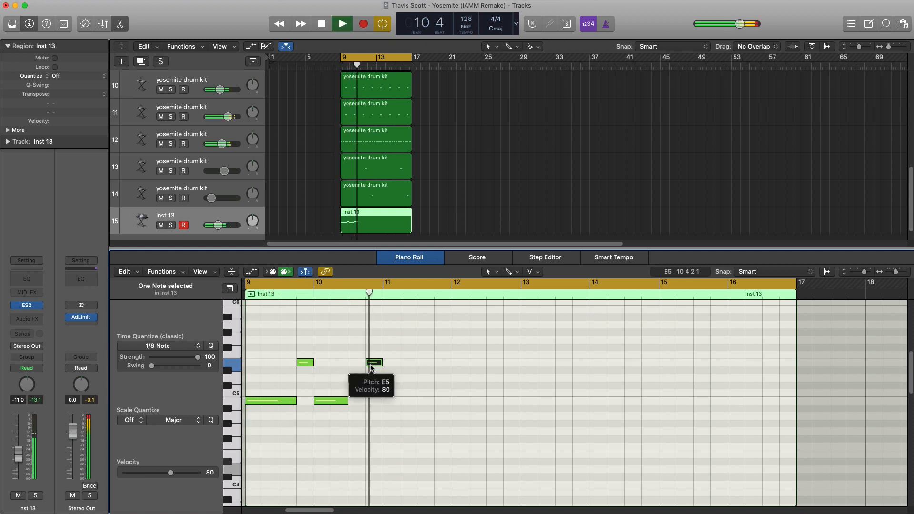
# Step: Repeat the two-bar melody phrase three times to fill the Inst 13 region up to bar 17, and play it back
pyautogui.press('space')
pyautogui.moveTo(445, 422); pyautogui.dragTo(285, 351)
pyautogui.press('super+r')
pyautogui.press('super+r')
pyautogui.press('super+r')
pyautogui.press('space')
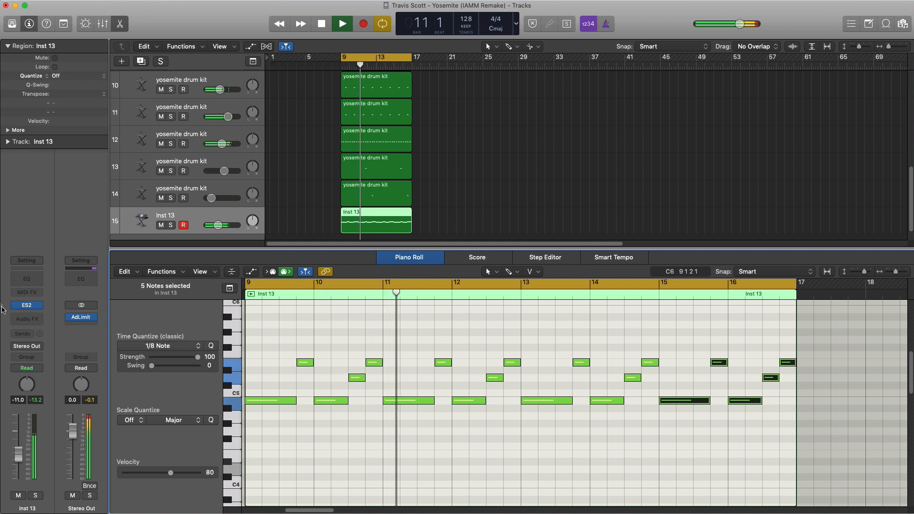
# Step: Add a Channel EQ to Inst 13 with a low cut at 930 Hz, and lower the track volume to -17.2 dB
pyautogui.click(28, 280)
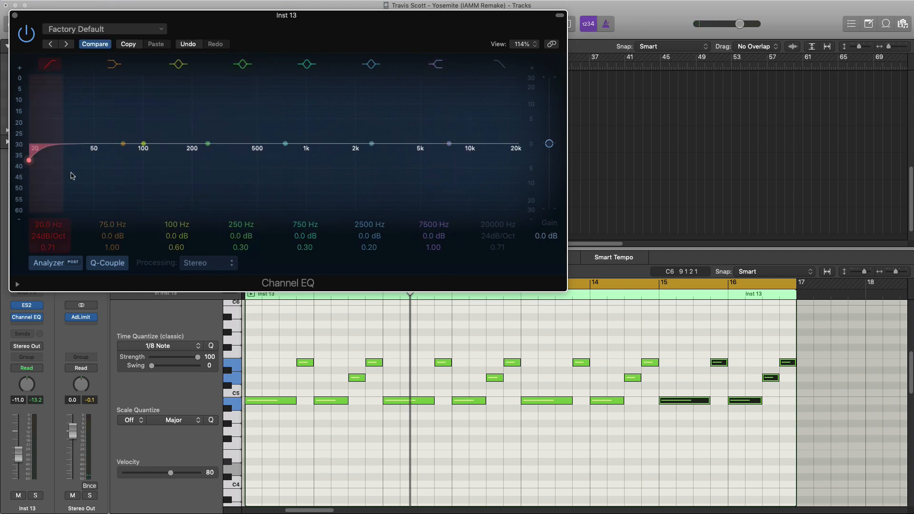
pyautogui.moveTo(54, 226); pyautogui.dragTo(53, 183)
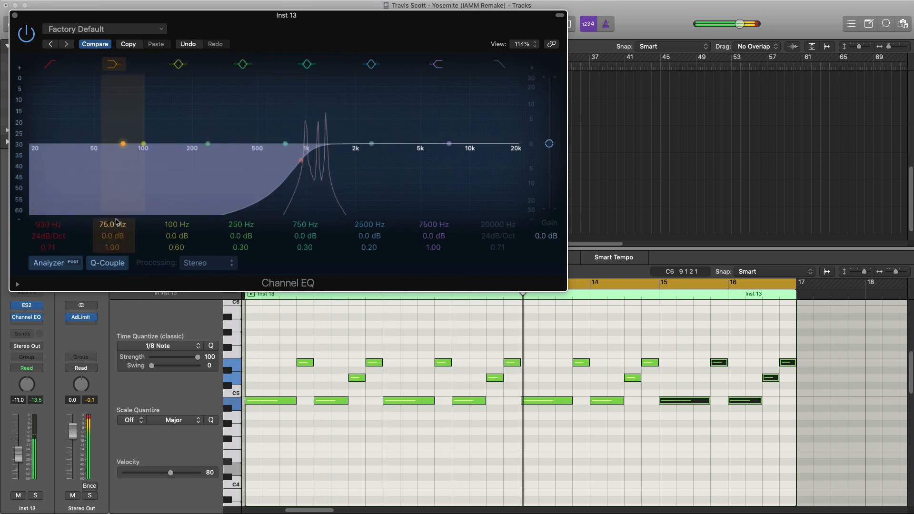
pyautogui.click(15, 15)
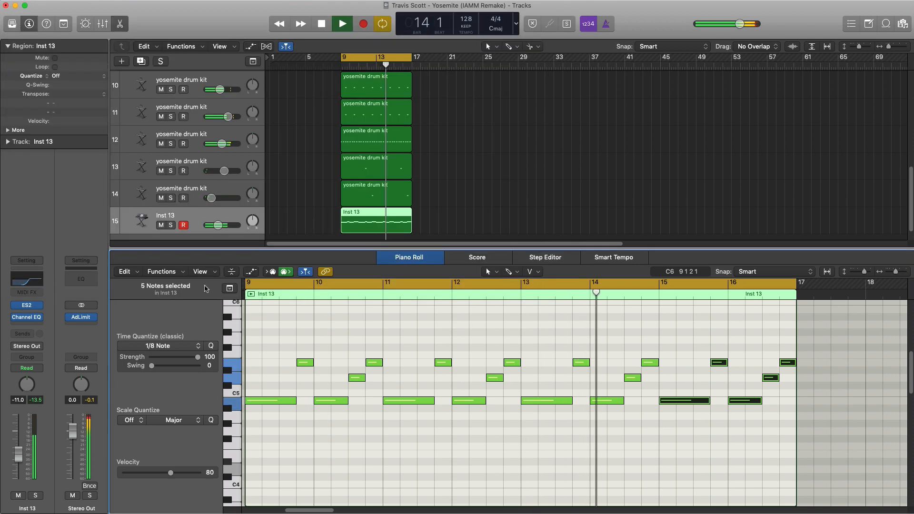
pyautogui.moveTo(217, 225); pyautogui.dragTo(214, 225)
pyautogui.press('space')
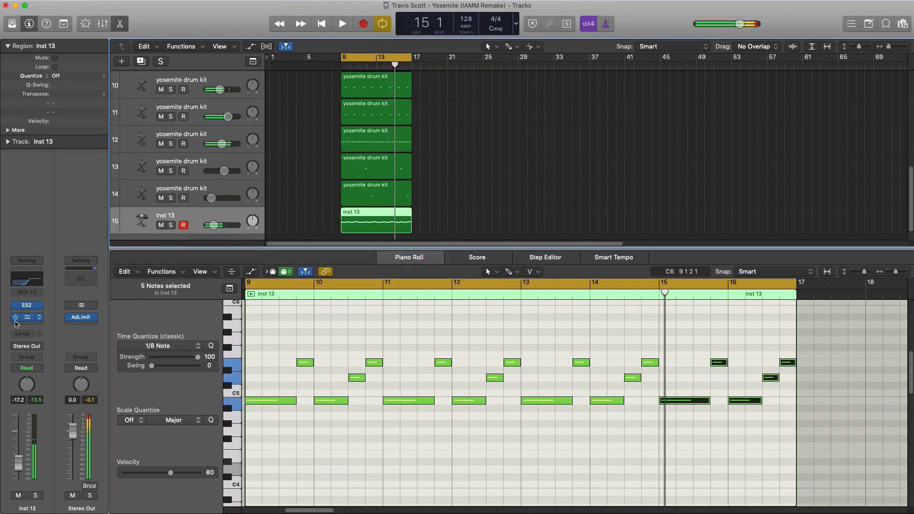
# Step: Add a Space Designer reverb to the Inst 13 track and set its Wet level to -19 dB
pyautogui.click(19, 328)
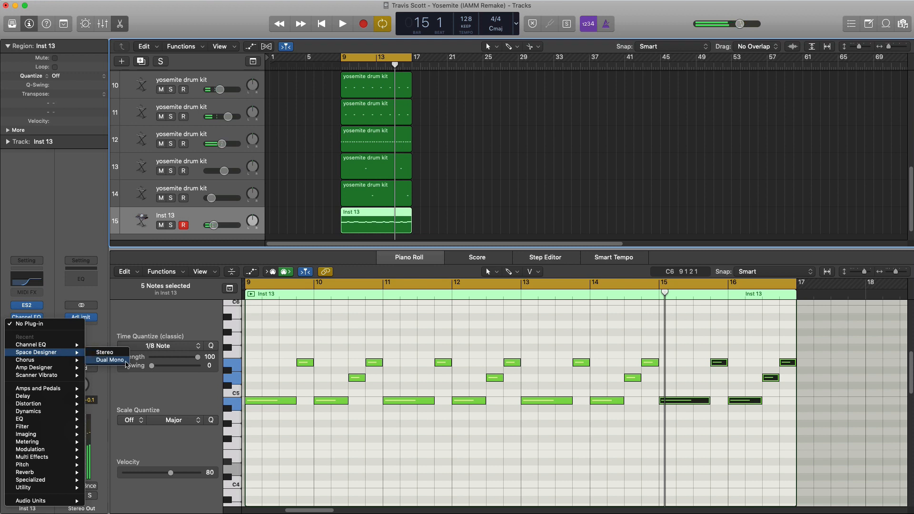
pyautogui.click(123, 358)
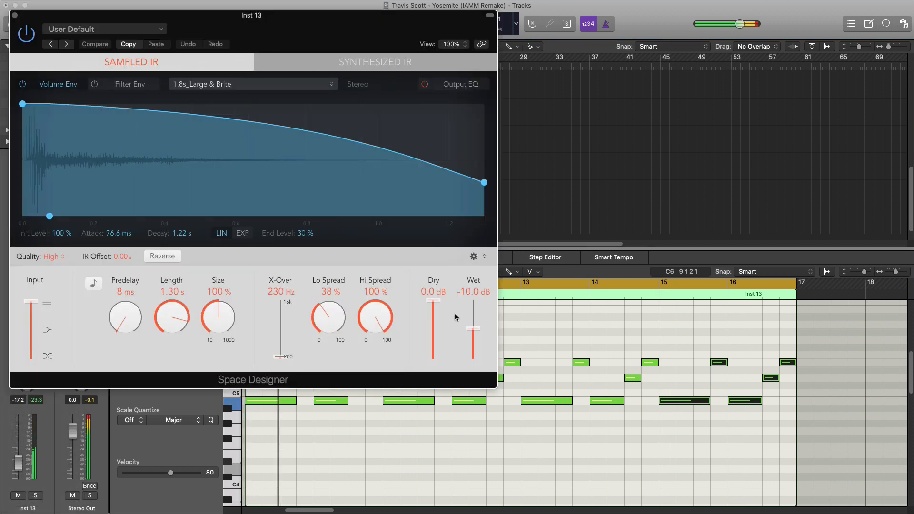
pyautogui.moveTo(473, 325); pyautogui.dragTo(470, 339)
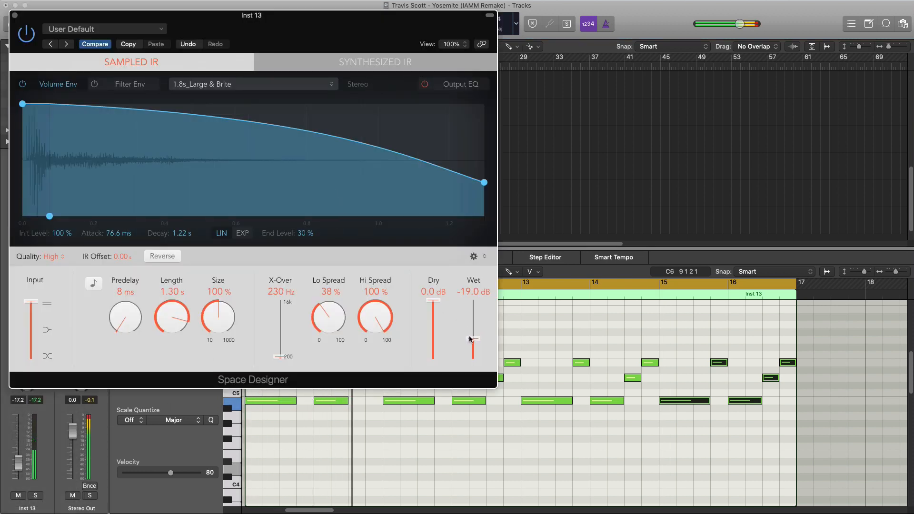
pyautogui.click(15, 16)
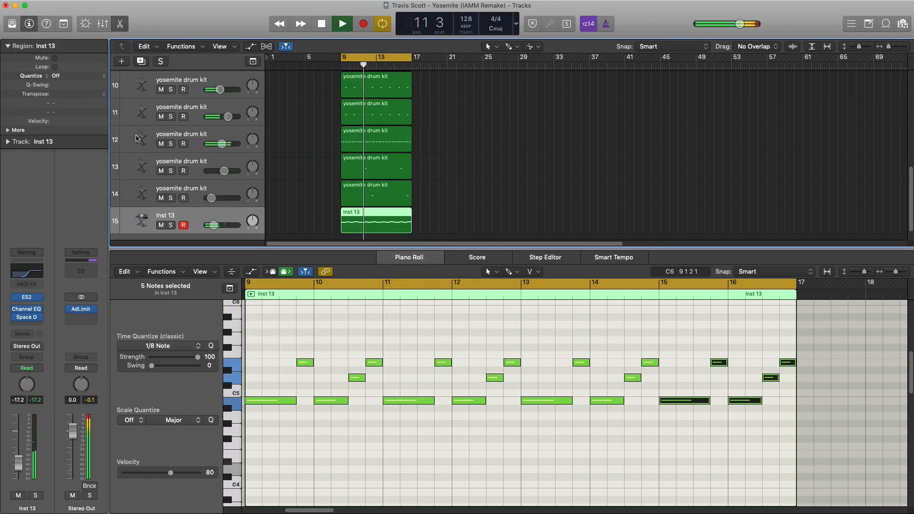
# Step: Lower the Inst 13 volume to -21.5 dB in the full track view, and move the track directly below the Chinese Di Zi Flute
pyautogui.click(120, 24)
pyautogui.moveTo(214, 469); pyautogui.dragTo(212, 469)
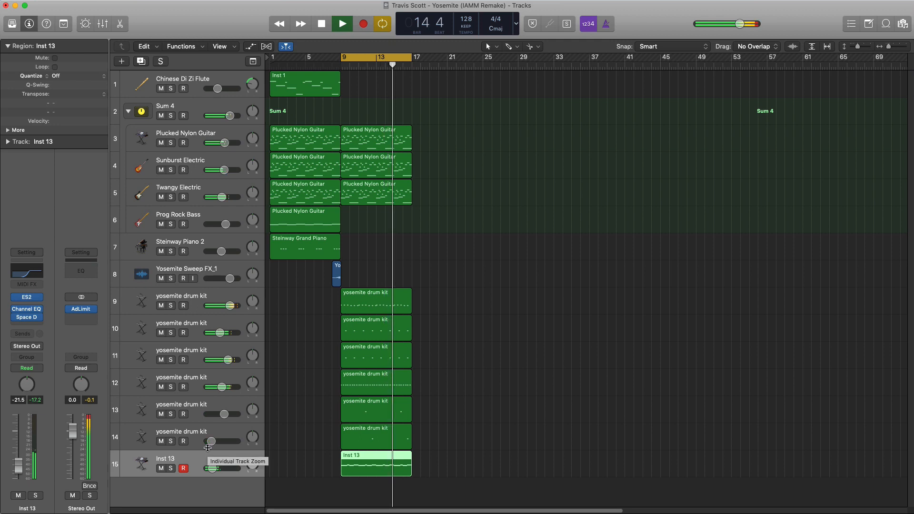
pyautogui.press('space')
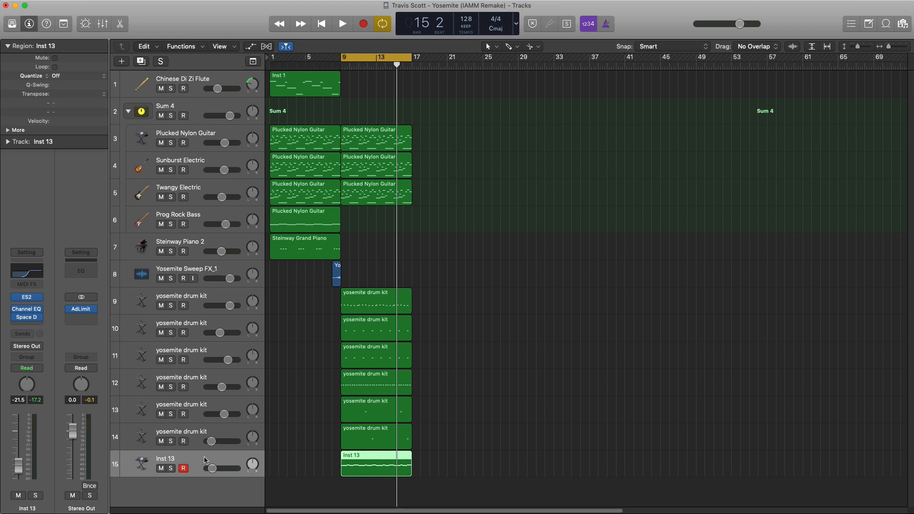
pyautogui.moveTo(205, 460); pyautogui.dragTo(194, 114)
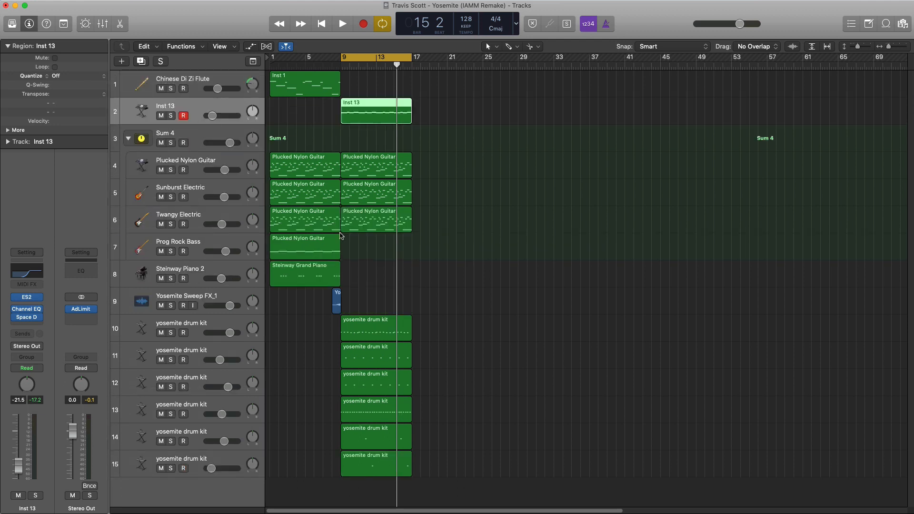
# Step: Repeat the guitar, drum kit and Inst 13 regions of bars 9 to 17 once, so the copies start at bar 17
pyautogui.moveTo(486, 477); pyautogui.dragTo(366, 159)
pyautogui.press('super+r')
pyautogui.click(376, 110)
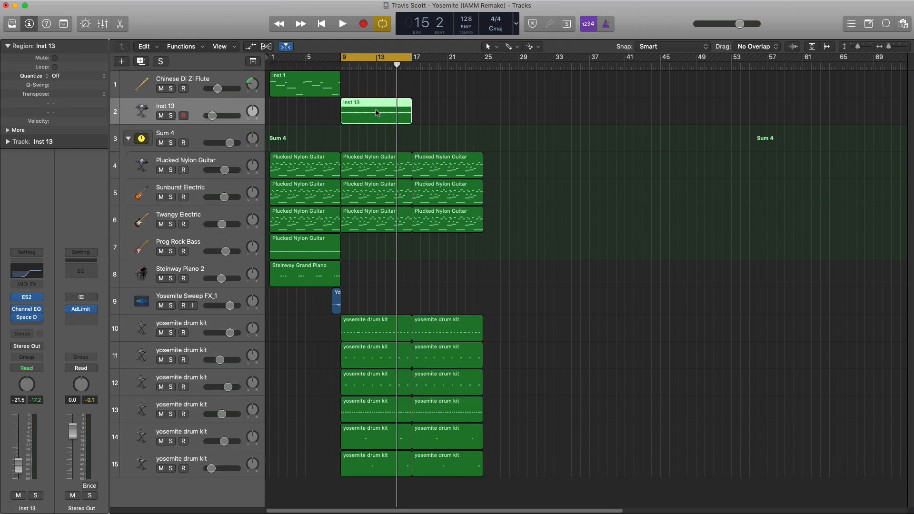
pyautogui.press('super+r')
# Step: Copy the flute, Prog Rock Bass and Steinway Piano regions to bar 17, and the sweep effect to end at bar 25
pyautogui.moveTo(327, 96); pyautogui.dragTo(446, 98)
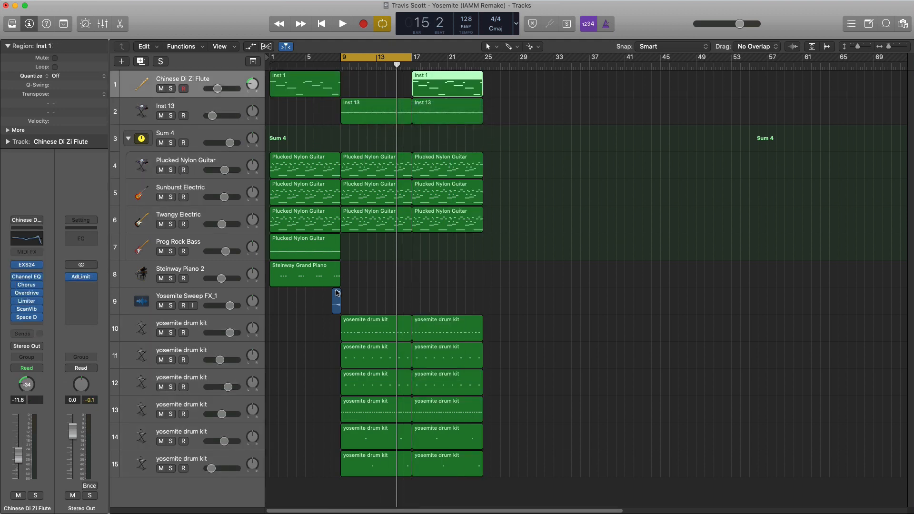
pyautogui.moveTo(336, 300); pyautogui.dragTo(478, 307)
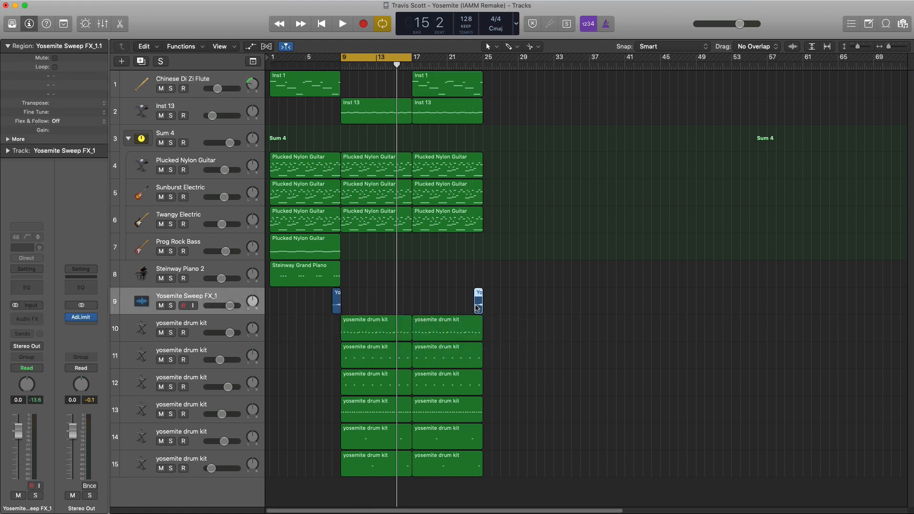
pyautogui.moveTo(381, 245); pyautogui.dragTo(448, 275)
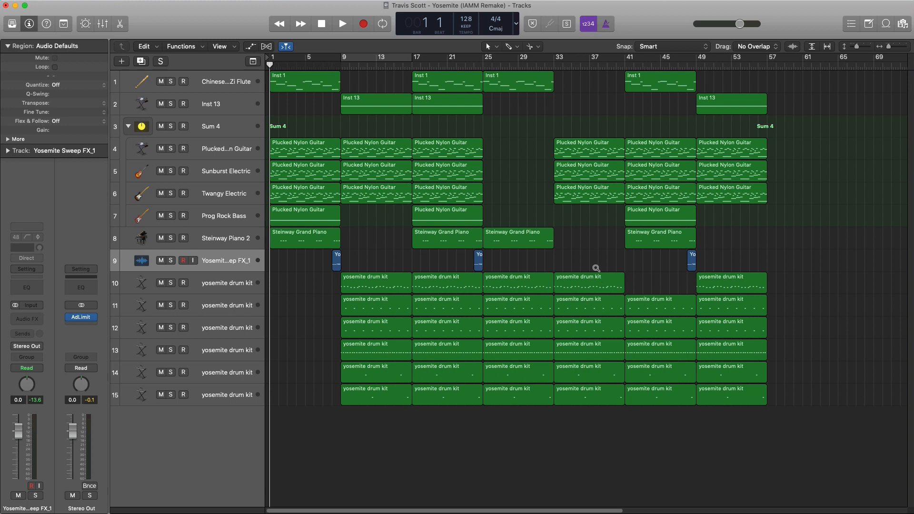
# Step: Play the full arrangement from bar 1 past bar 57, and return the playhead to the start
pyautogui.scroll(1, 597, 269)
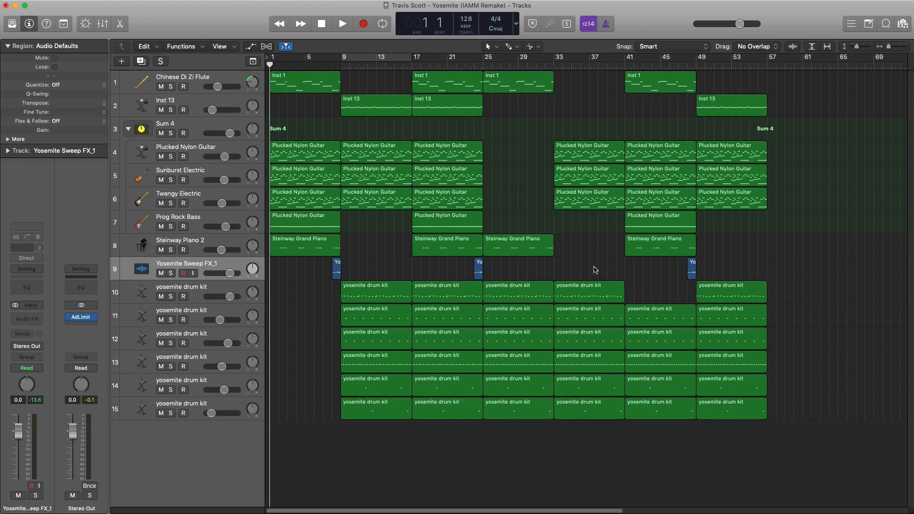
pyautogui.press('space')
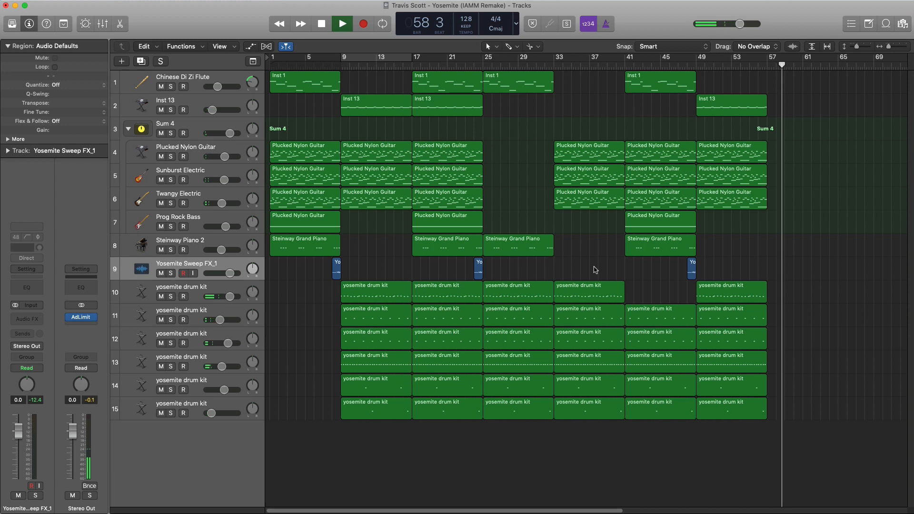
pyautogui.press('space')
pyautogui.press('Return')
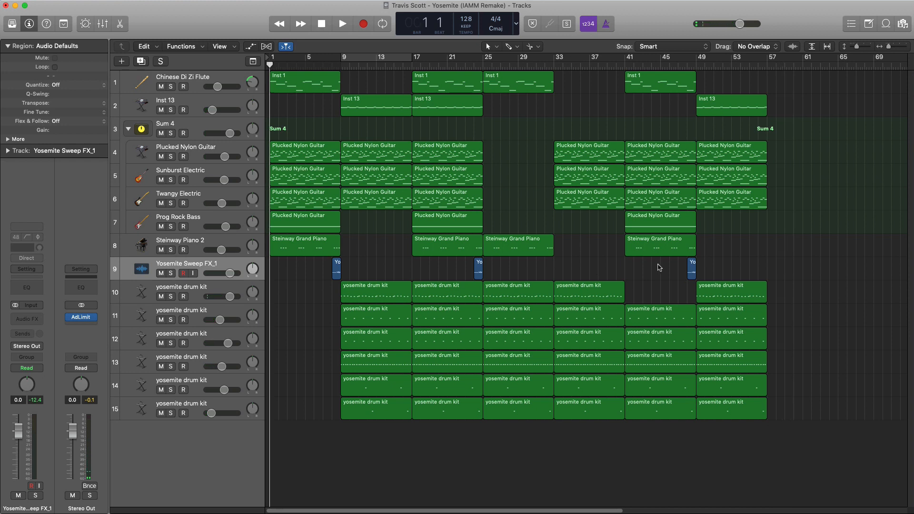